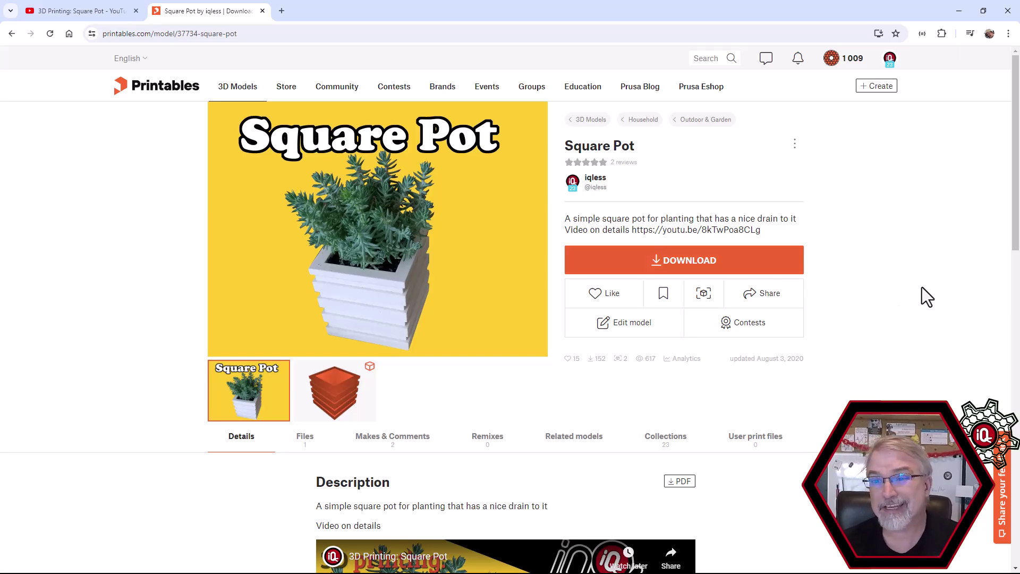
Switch from the Printables Square Pot page to the '3D Printing: Square Pot' video tab
{"action": "left_click", "coordinate": [94, 15]}
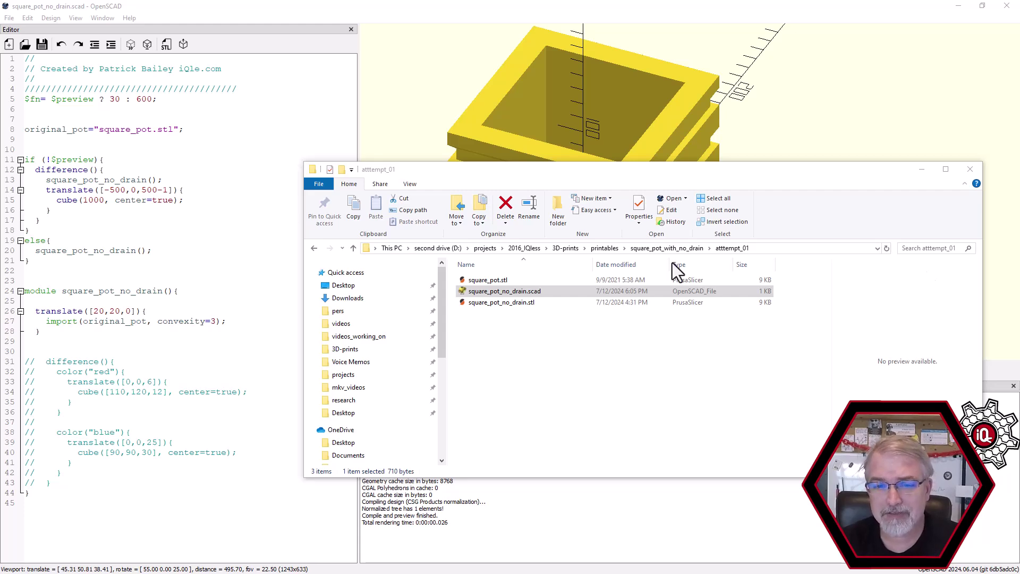
Select square_pot.stl in Explorer and drag the window off to the right
{"action": "left_click", "coordinate": [481, 280]}
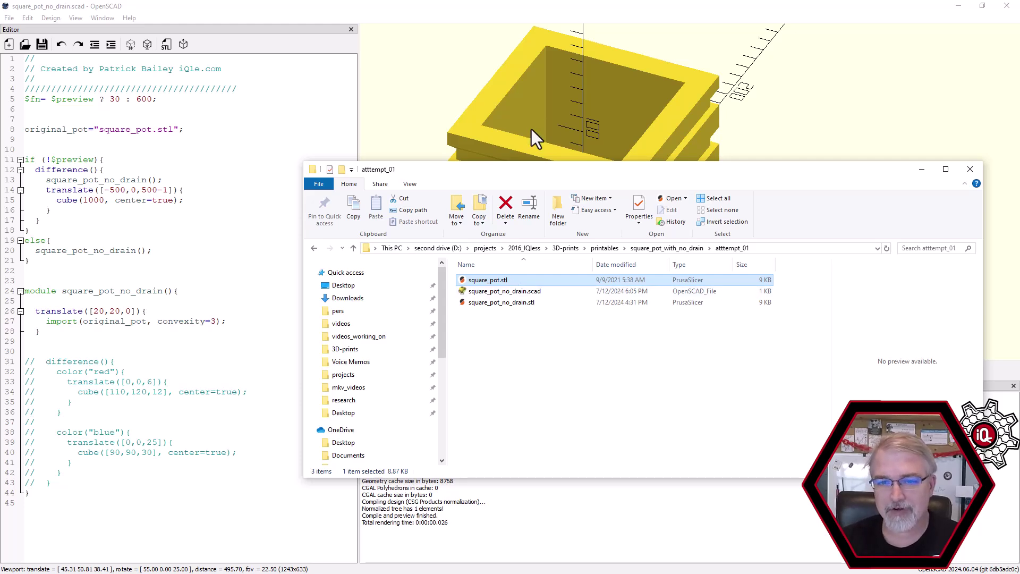
{"action": "left_click_drag", "start_coordinate": [514, 173], "coordinate": [1019, 194]}
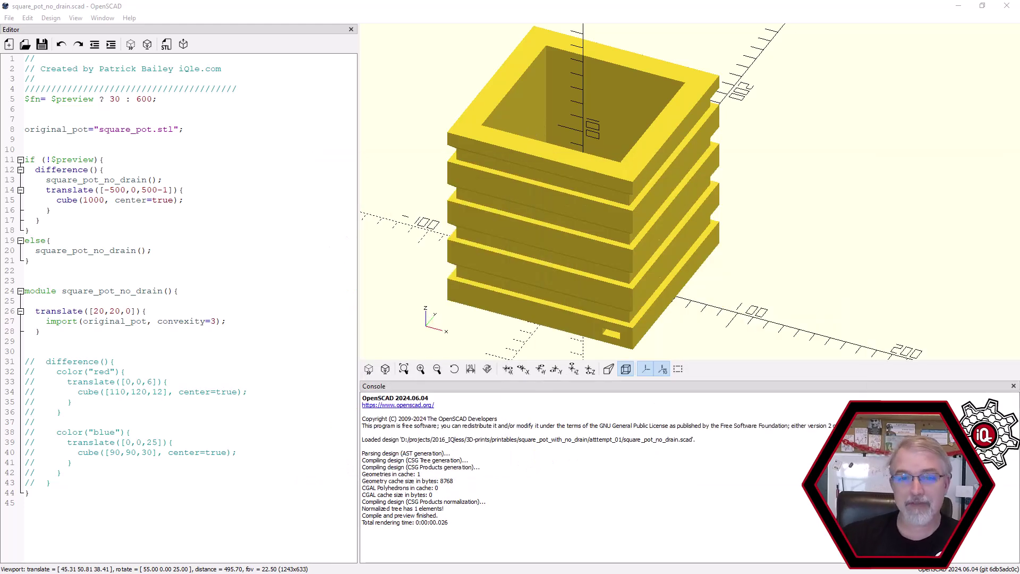
{"action": "left_click", "coordinate": [237, 138]}
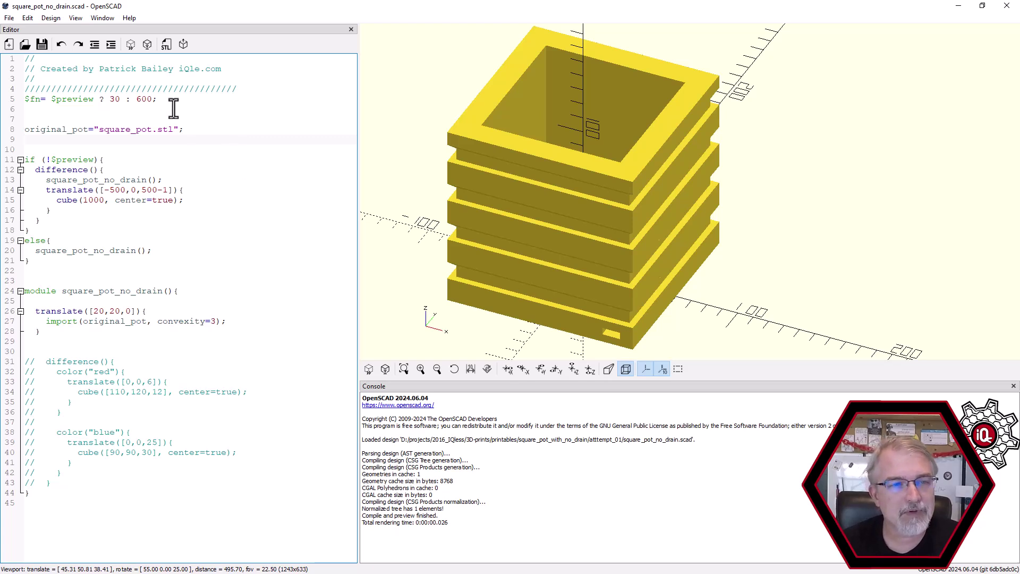
{"action": "double_click", "coordinate": [33, 99]}
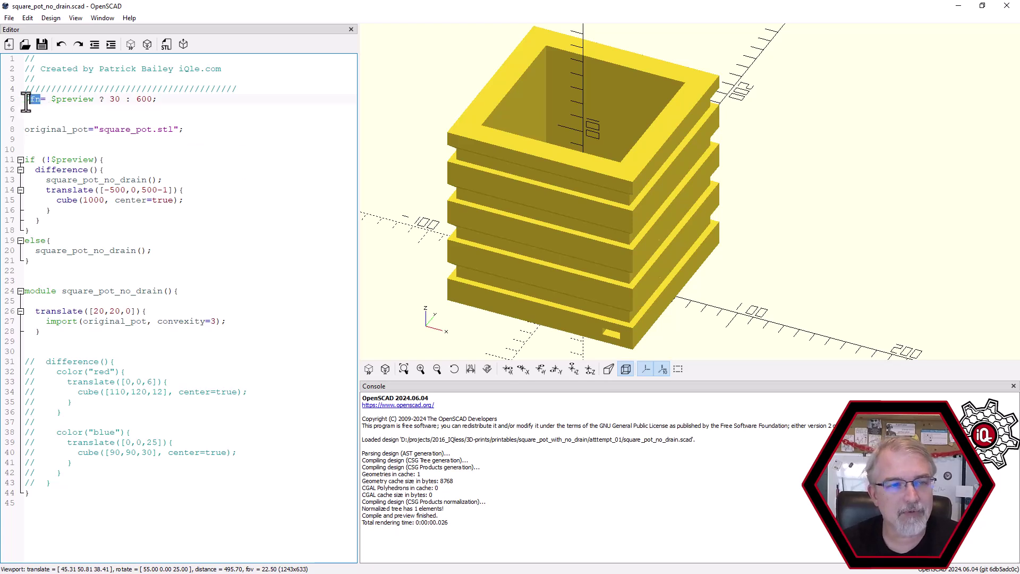
{"action": "left_click", "coordinate": [88, 111]}
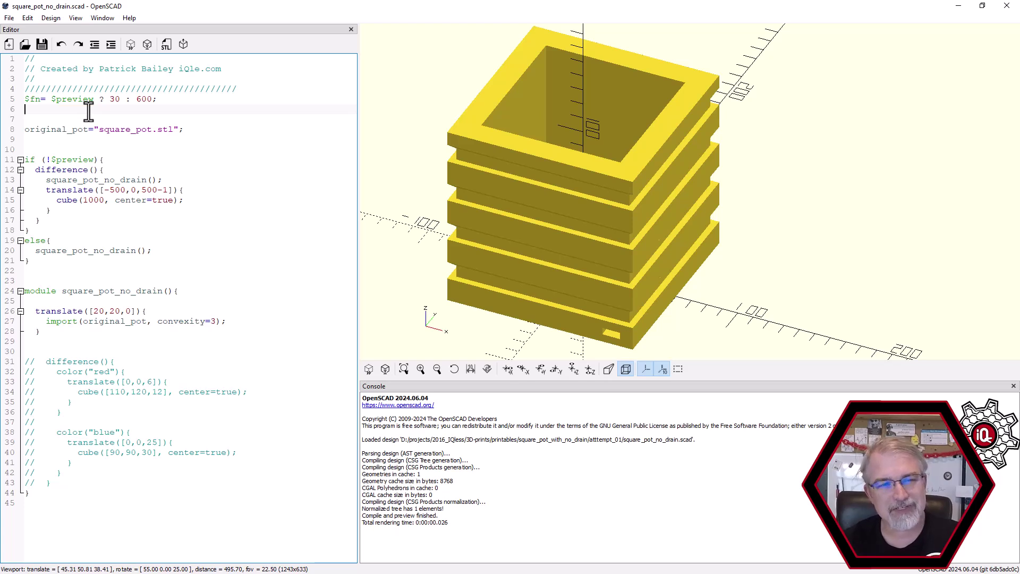
{"action": "key", "text": "Return"}
{"action": "type", "text": "$fn="}
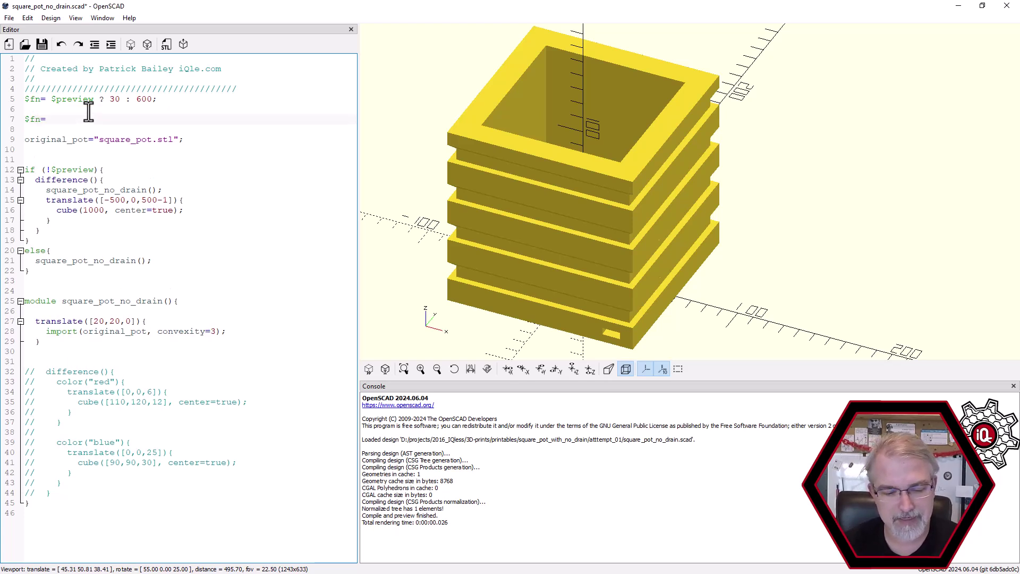
{"action": "type", "text": "6;"}
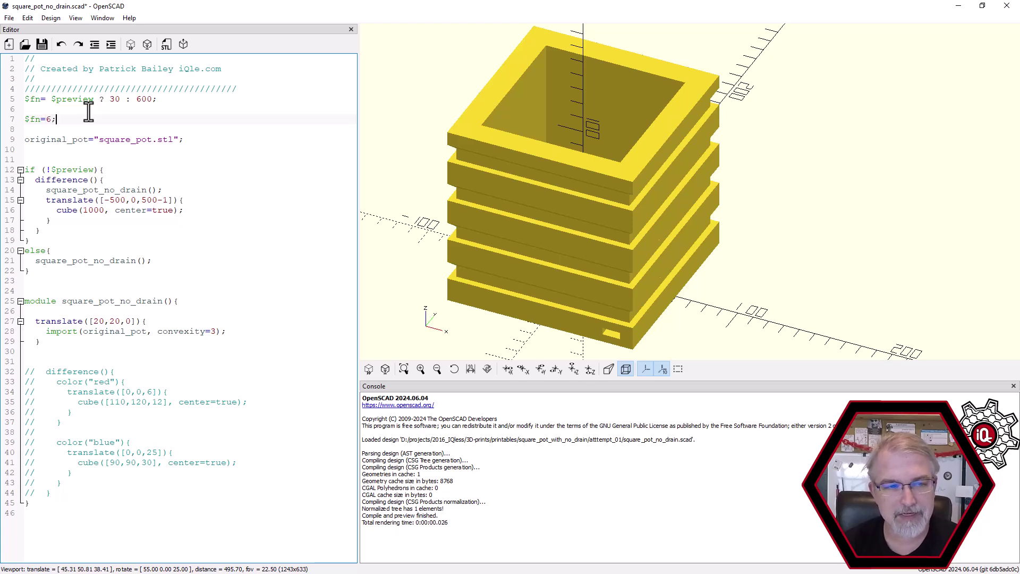
{"action": "key", "text": "Left"}
{"action": "key", "text": "BackSpace"}
{"action": "type", "text": "100"}
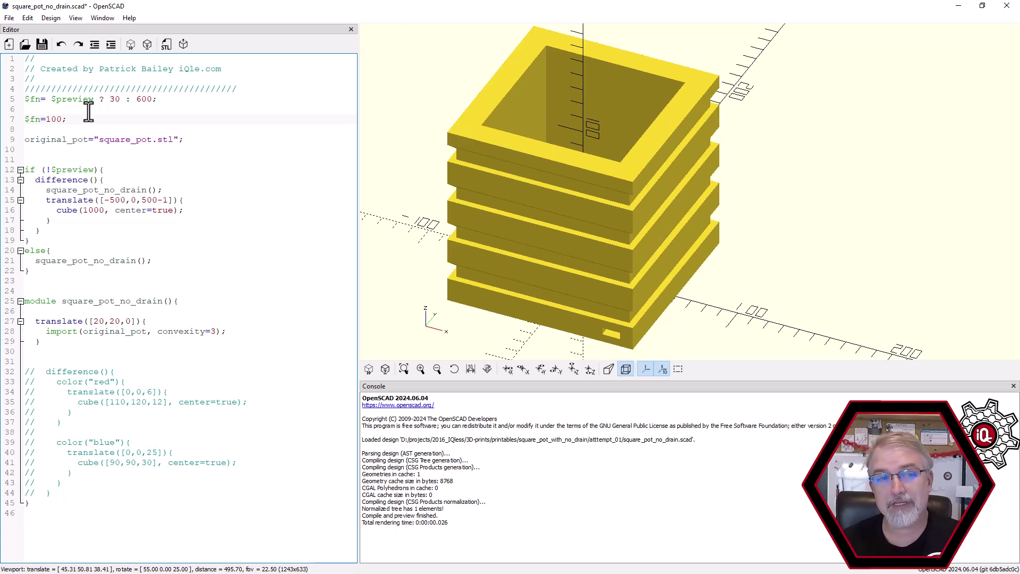
{"action": "left_click_drag", "start_coordinate": [71, 118], "coordinate": [22, 118]}
{"action": "key", "text": "BackSpace"}
{"action": "left_click_drag", "start_coordinate": [94, 99], "coordinate": [66, 117]}
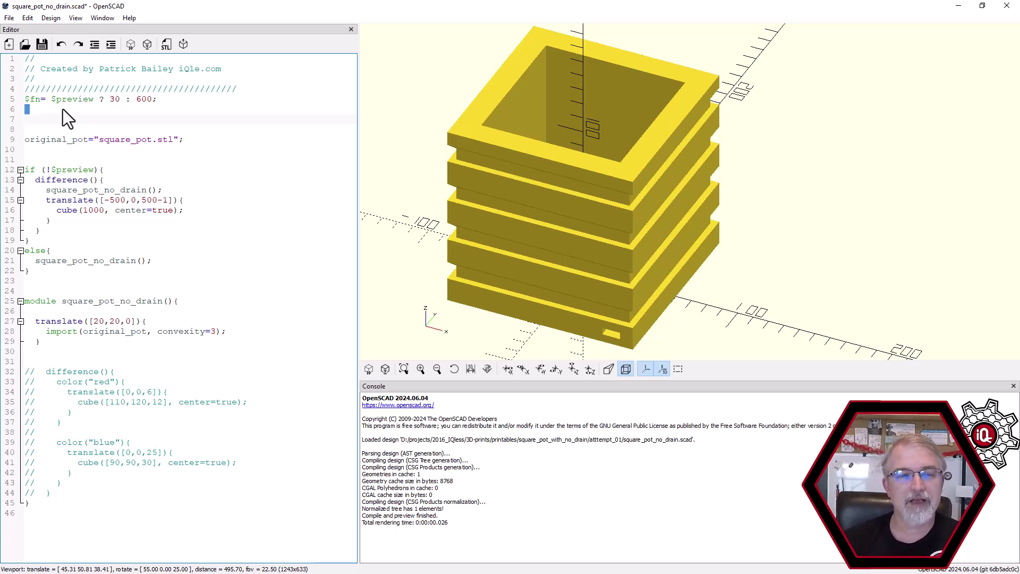
{"action": "left_click", "coordinate": [63, 109]}
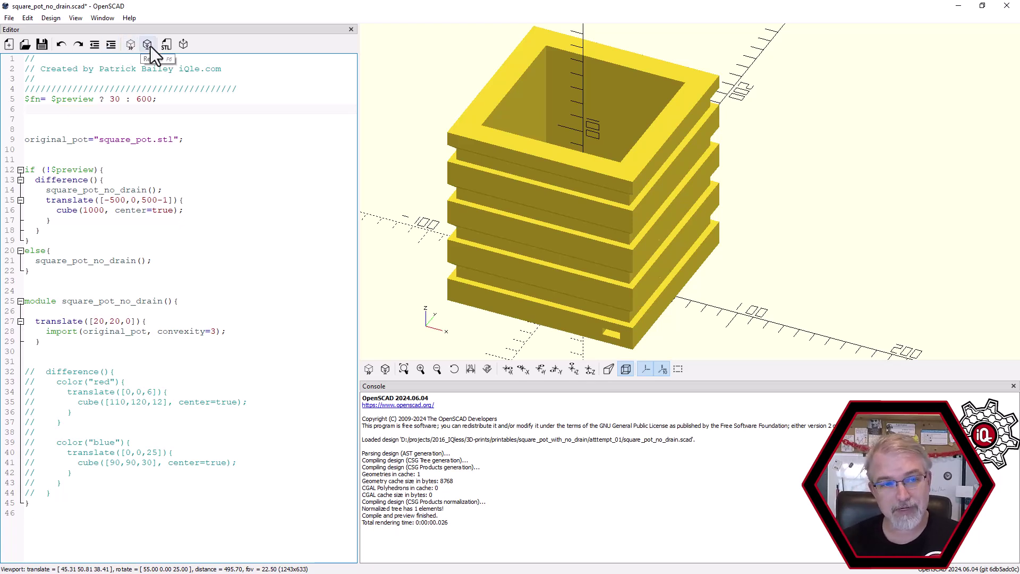
{"action": "left_click", "coordinate": [68, 119]}
{"action": "double_click", "coordinate": [67, 101]}
{"action": "left_click", "coordinate": [76, 106]}
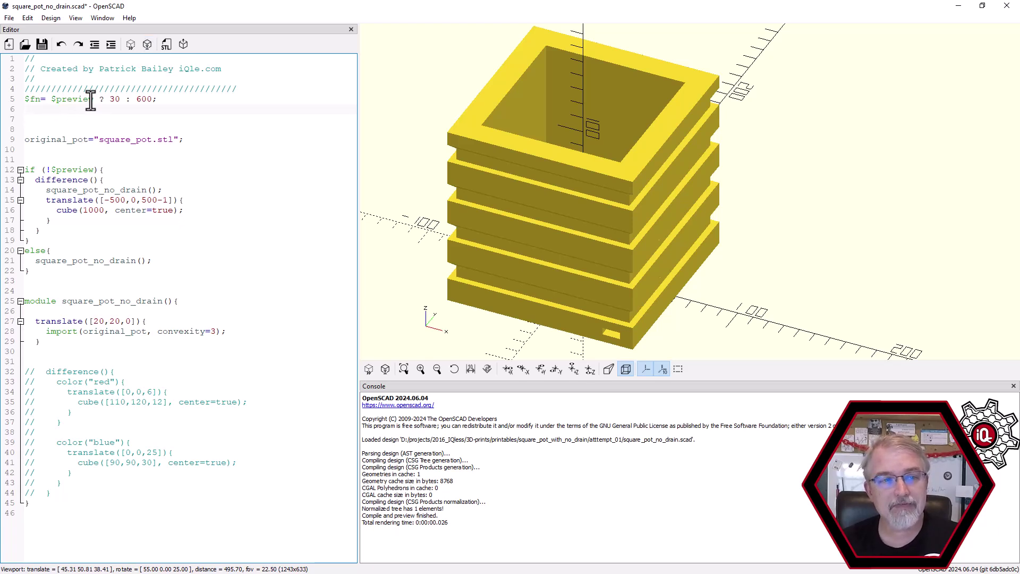
{"action": "left_click_drag", "start_coordinate": [95, 100], "coordinate": [50, 103]}
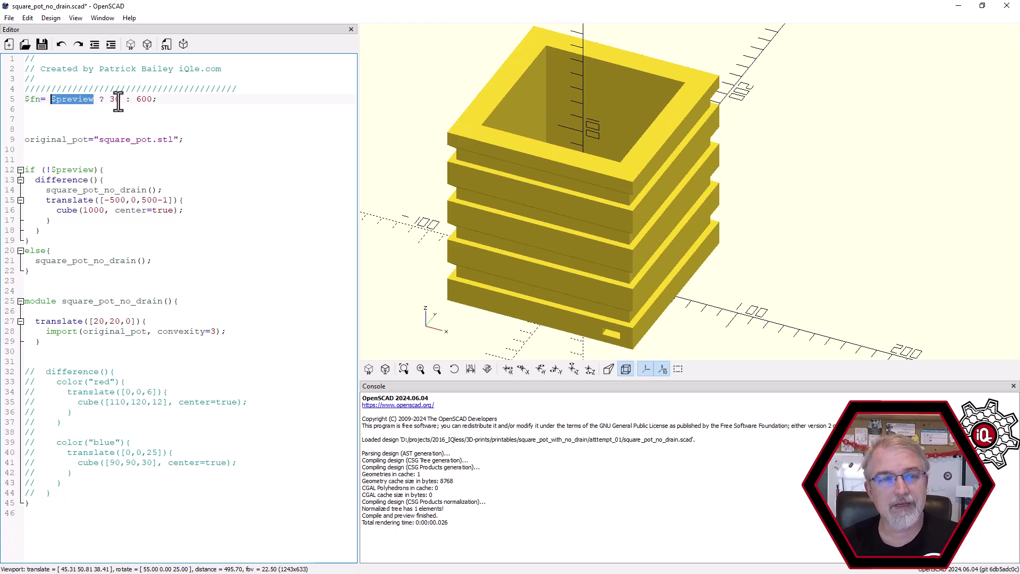
{"action": "left_click_drag", "start_coordinate": [120, 101], "coordinate": [110, 101]}
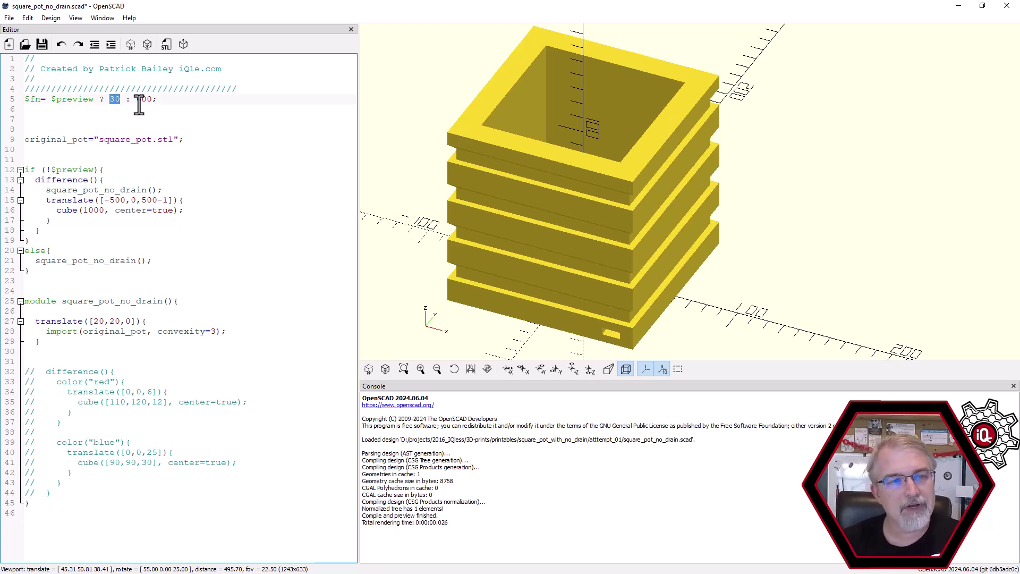
{"action": "left_click_drag", "start_coordinate": [135, 100], "coordinate": [150, 101]}
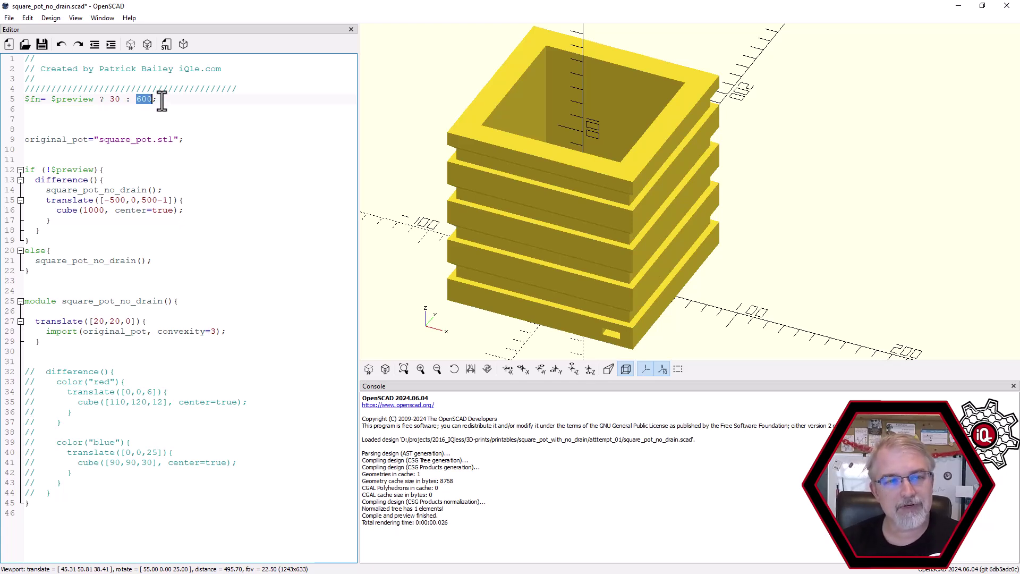
{"action": "left_click", "coordinate": [161, 101]}
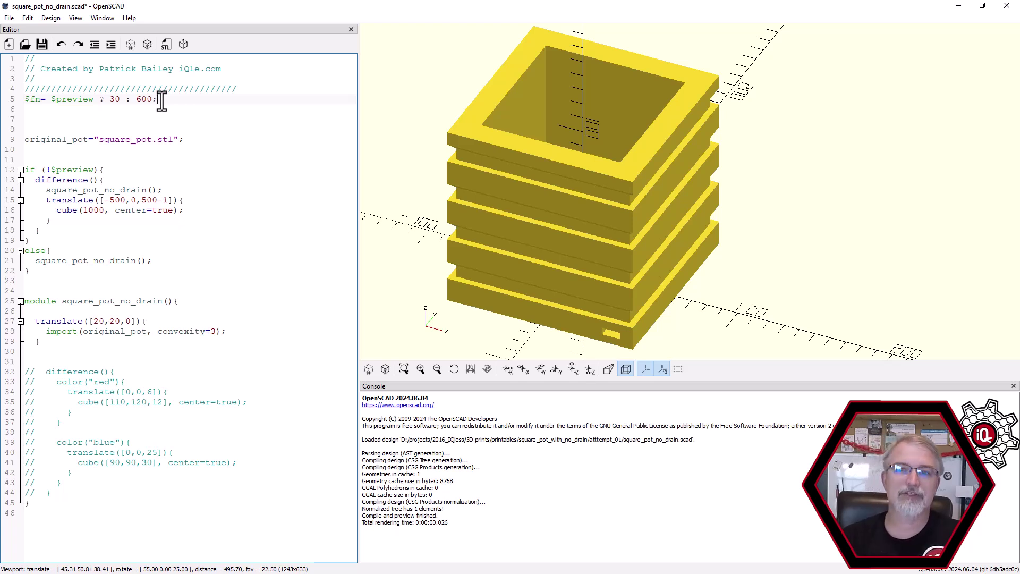
Open Help > About to confirm OpenSCAD version 2024.06.04
{"action": "left_click", "coordinate": [103, 17]}
{"action": "mouse_move", "coordinate": [125, 17]}
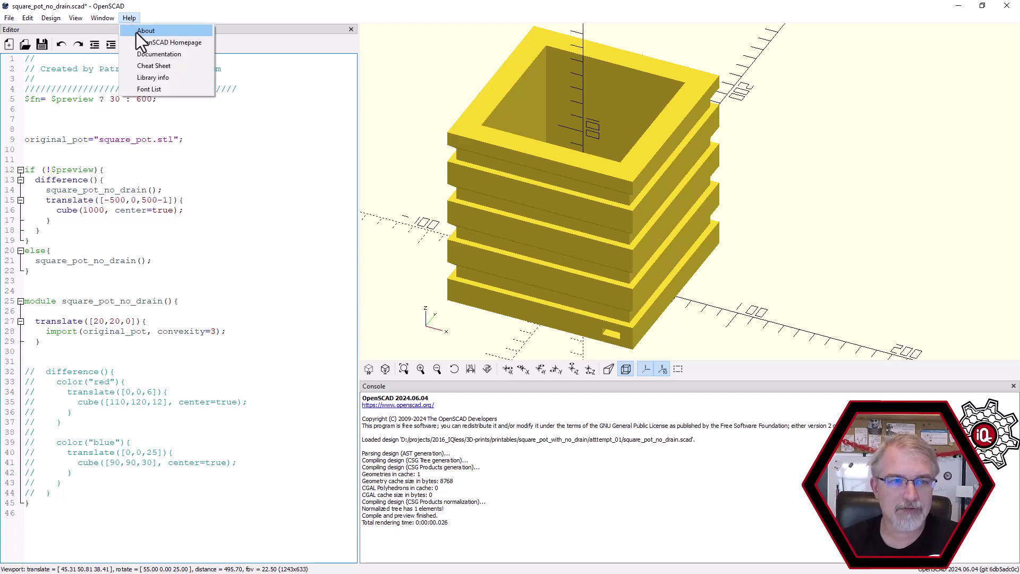
{"action": "left_click", "coordinate": [141, 32]}
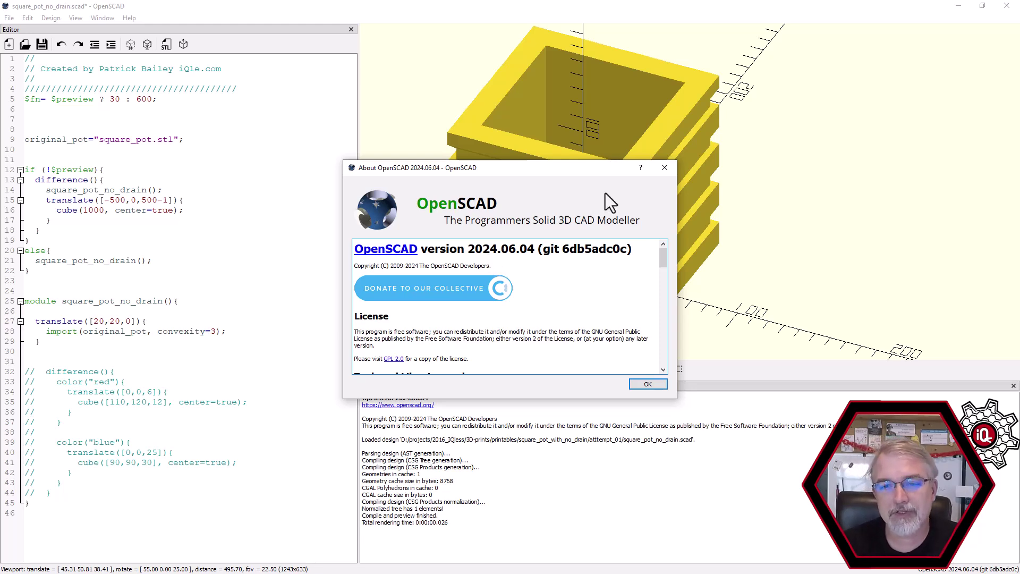
Close the About dialog and delete the '!' from 'if (!$preview)' on line 12
{"action": "left_click", "coordinate": [660, 171]}
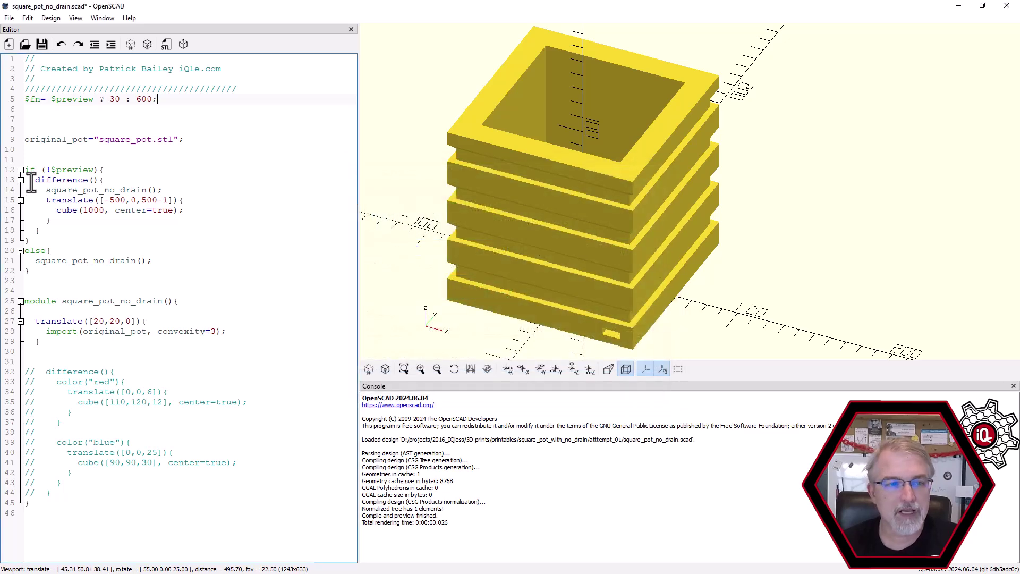
{"action": "left_click", "coordinate": [105, 169]}
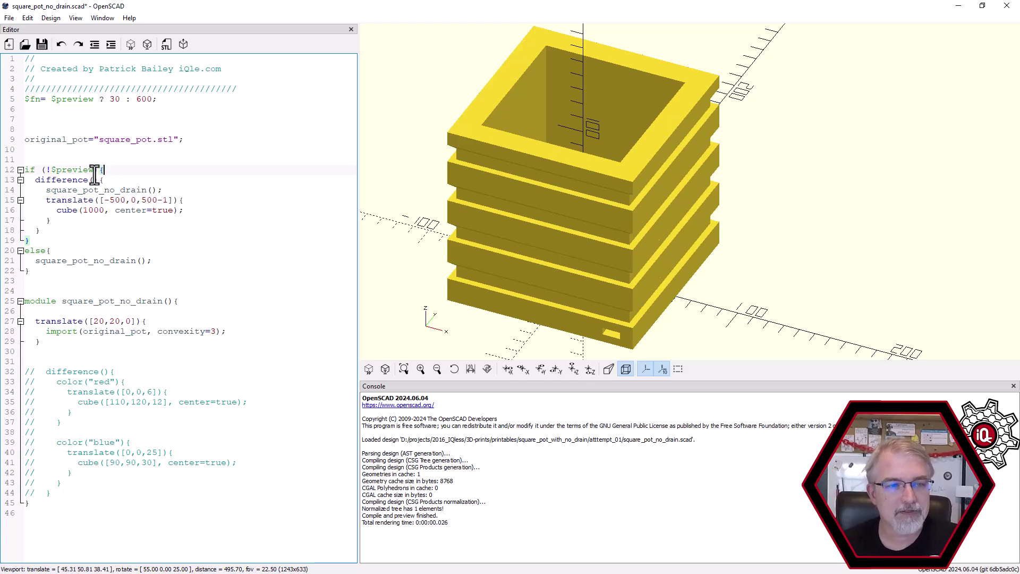
{"action": "left_click_drag", "start_coordinate": [93, 169], "coordinate": [47, 170]}
{"action": "left_click", "coordinate": [111, 169]}
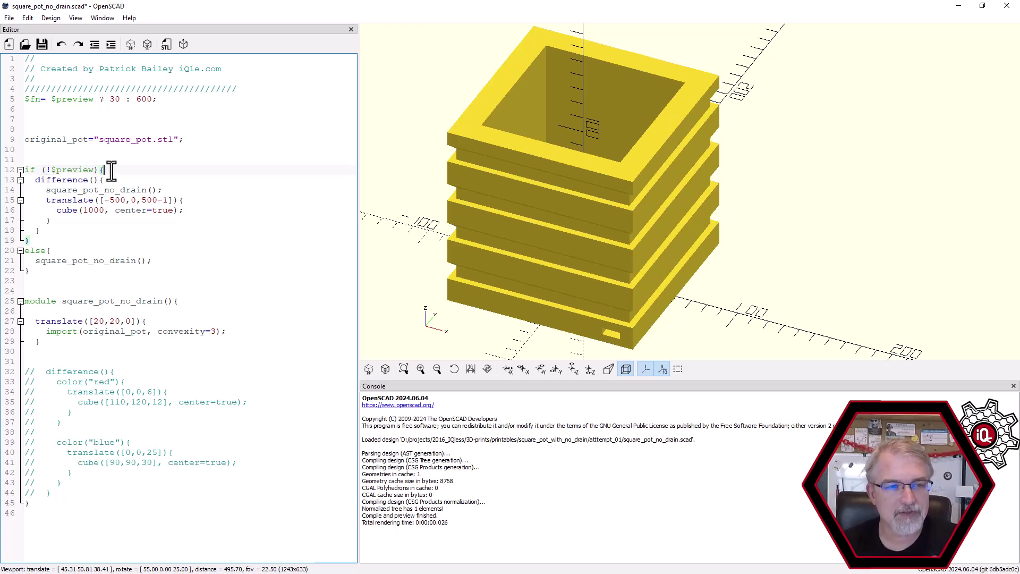
{"action": "left_click", "coordinate": [50, 169]}
{"action": "key", "text": "BackSpace"}
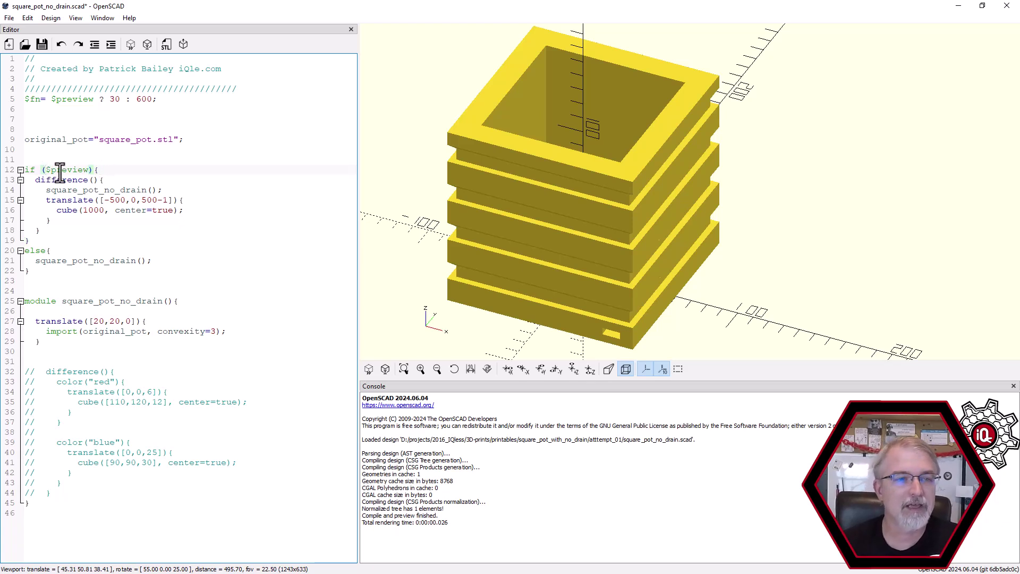
Highlight the $preview condition, the else-branch square_pot_no_drain call and the cutting cube block
{"action": "double_click", "coordinate": [61, 169]}
{"action": "left_click", "coordinate": [108, 170]}
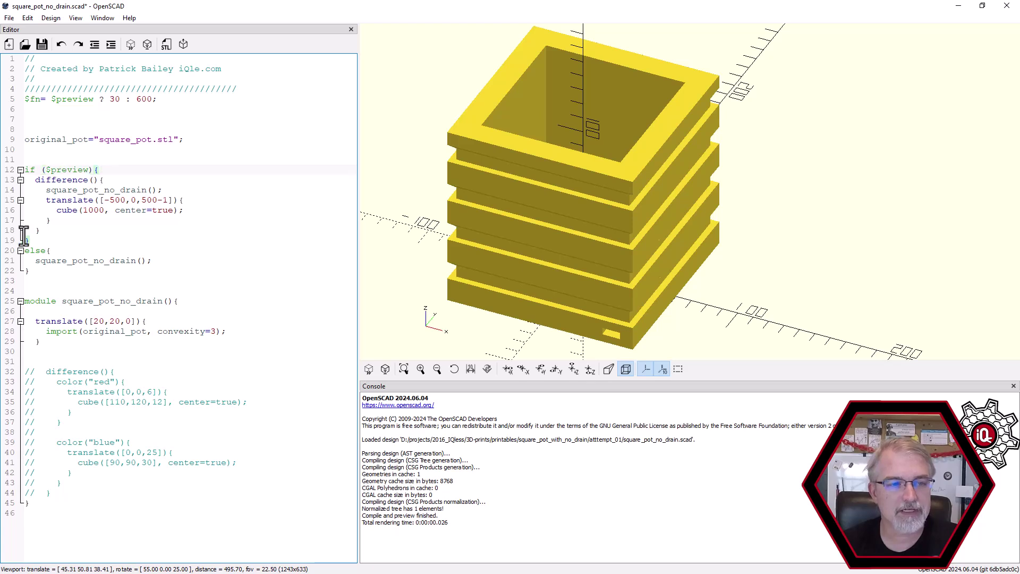
{"action": "left_click", "coordinate": [38, 270]}
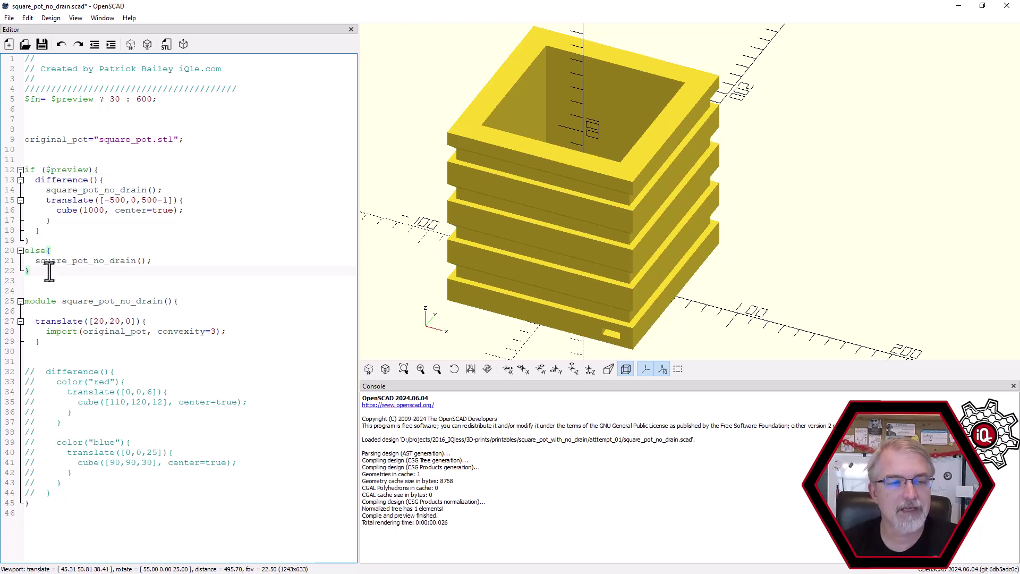
{"action": "double_click", "coordinate": [58, 260]}
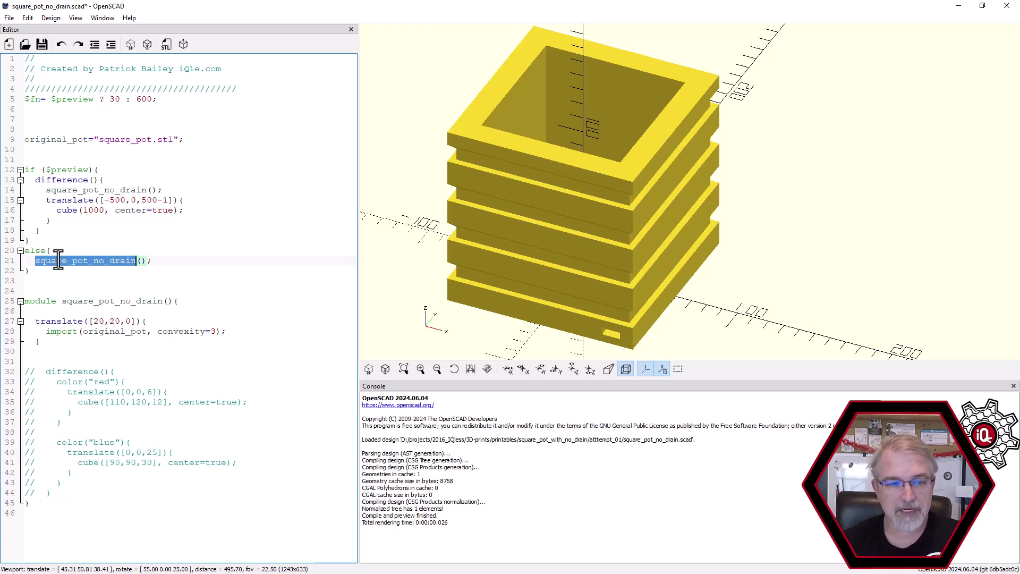
{"action": "left_click", "coordinate": [60, 181]}
{"action": "double_click", "coordinate": [62, 170]}
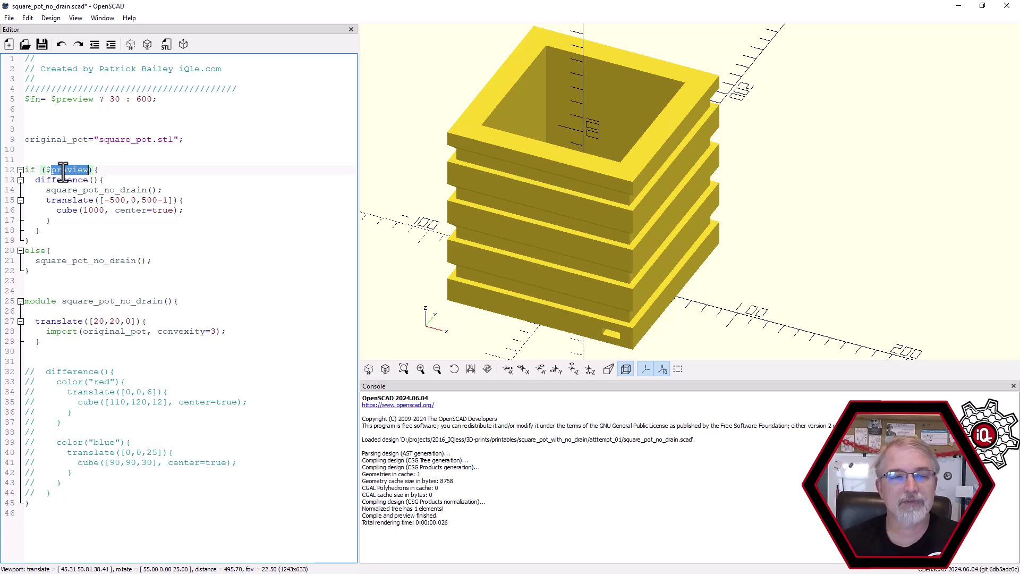
{"action": "left_click", "coordinate": [104, 180]}
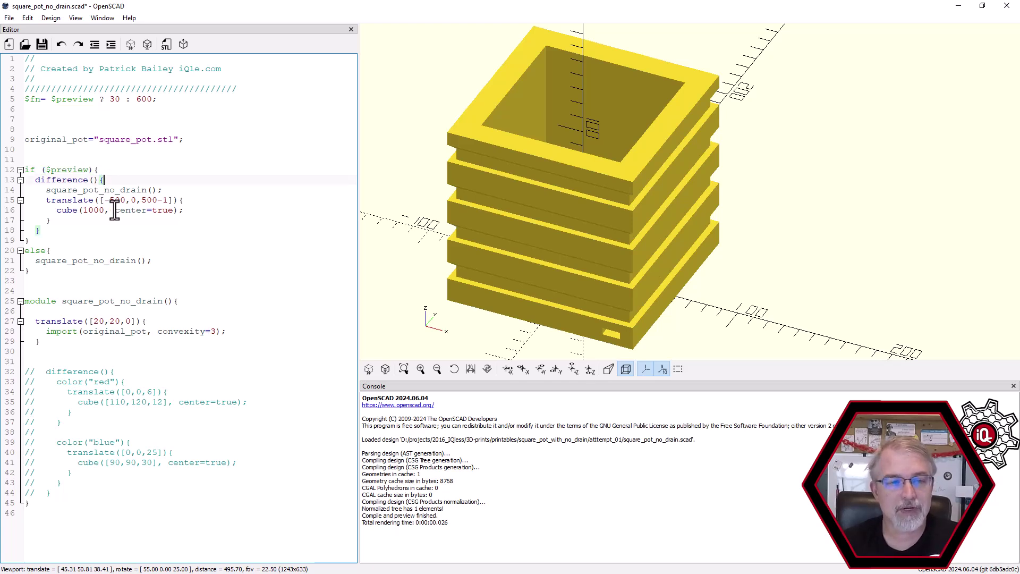
{"action": "left_click_drag", "start_coordinate": [187, 216], "coordinate": [77, 217]}
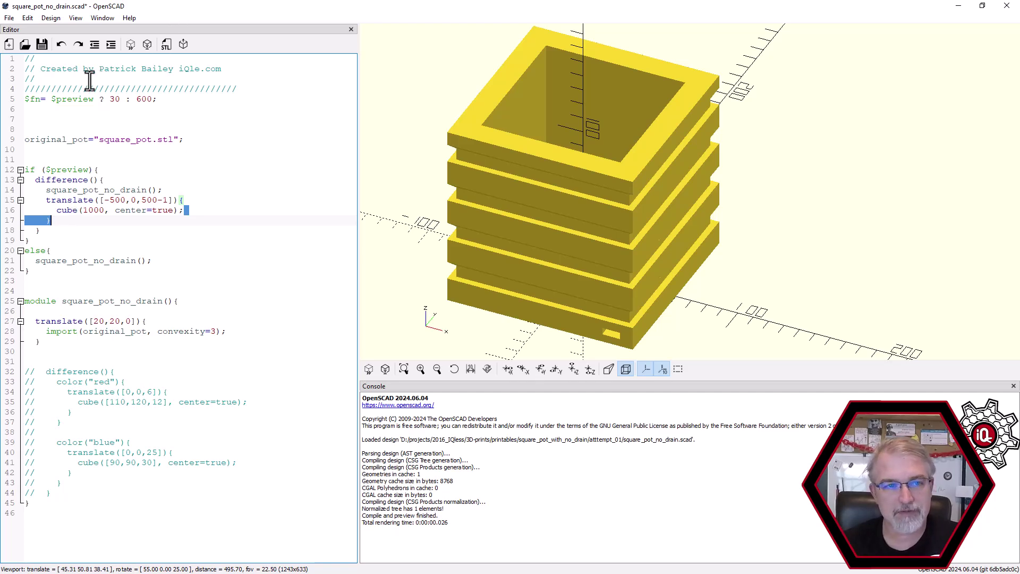
Preview and render the half-cut pot, orbiting to look inside it
{"action": "left_click", "coordinate": [130, 47]}
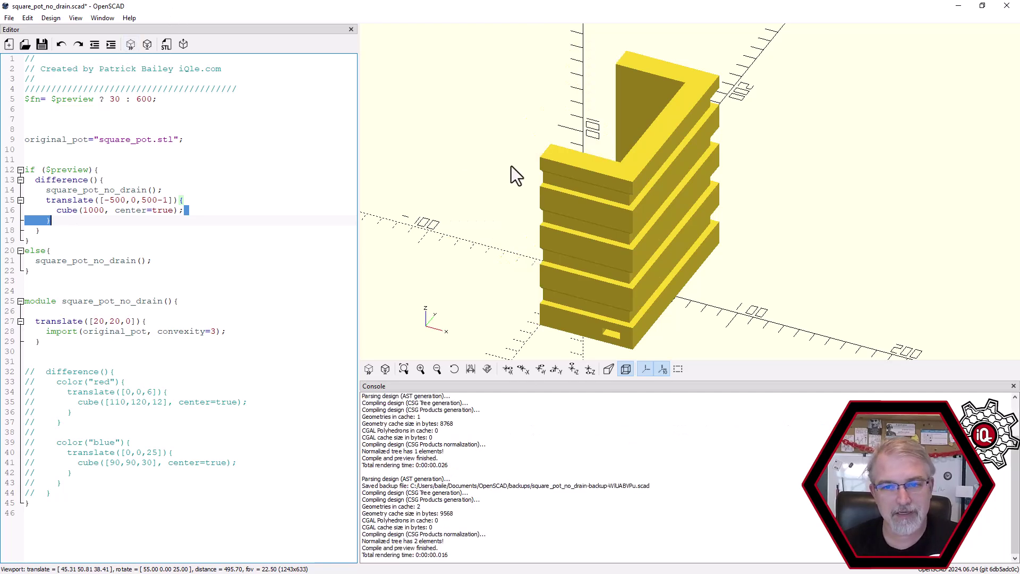
{"action": "left_click_drag", "start_coordinate": [512, 169], "coordinate": [605, 195]}
{"action": "scroll", "coordinate": [681, 218], "scroll_direction": "up", "scroll_amount": 3}
{"action": "left_click_drag", "start_coordinate": [681, 218], "coordinate": [658, 213]}
{"action": "left_click", "coordinate": [150, 48]}
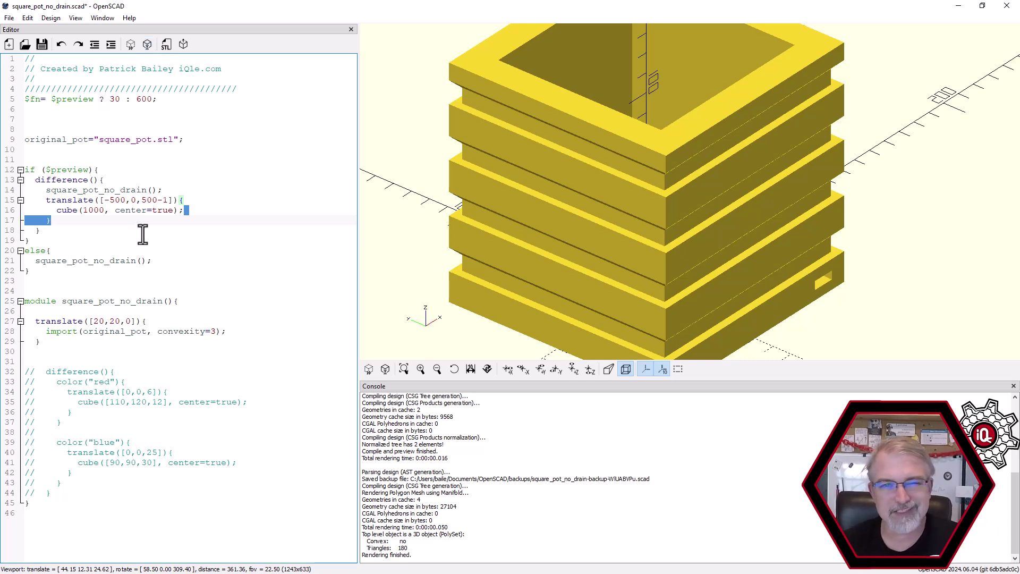
Test with '!' restored before $preview, then remove it and re-preview the cut pot
{"action": "left_click", "coordinate": [47, 169]}
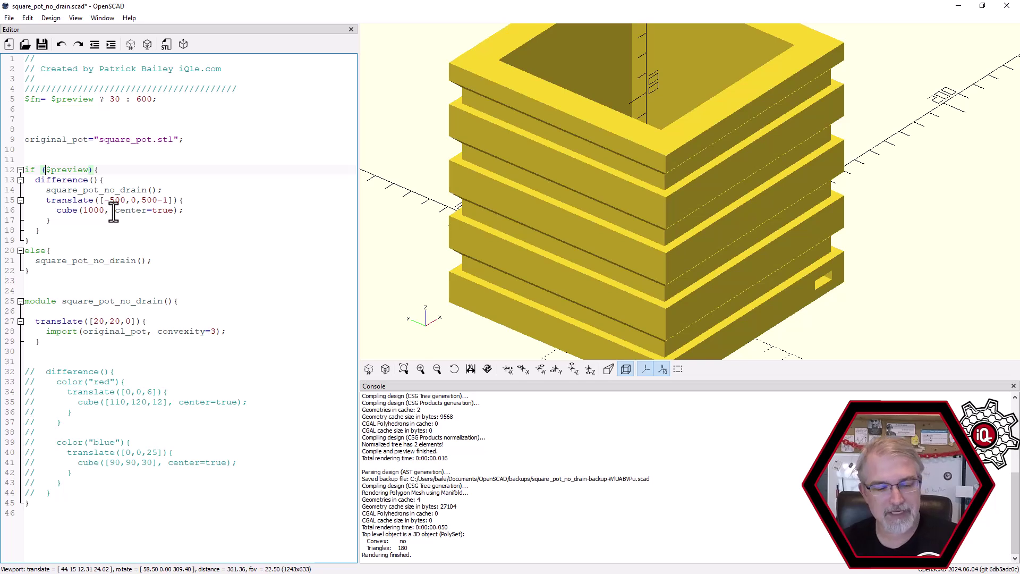
{"action": "type", "text": "!"}
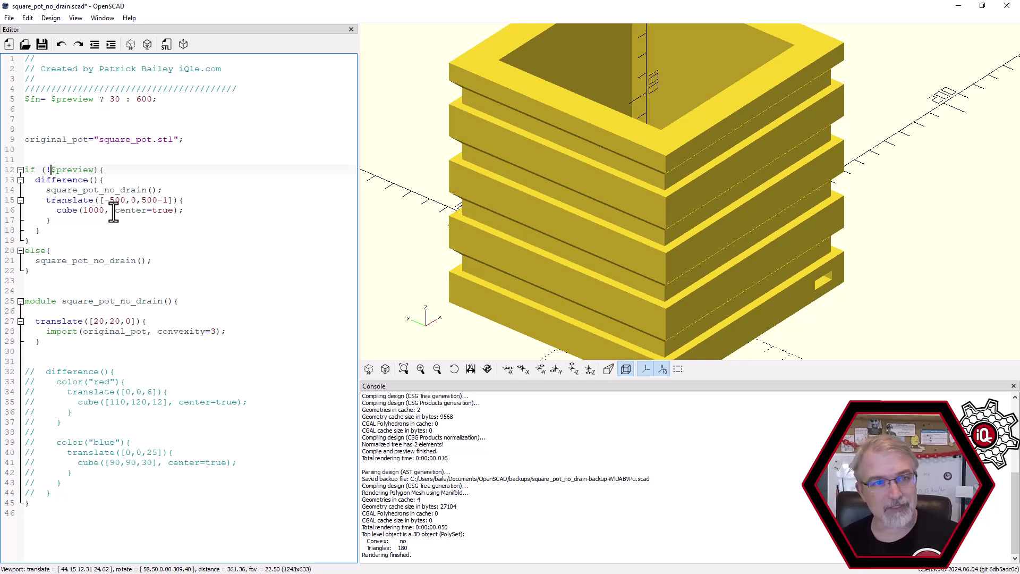
{"action": "left_click", "coordinate": [133, 45]}
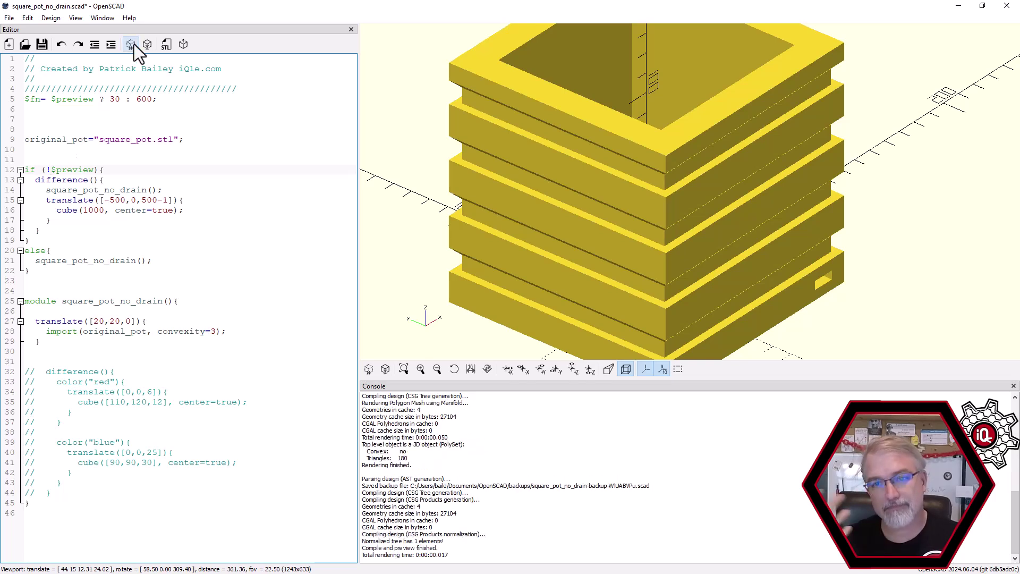
{"action": "left_click", "coordinate": [147, 43]}
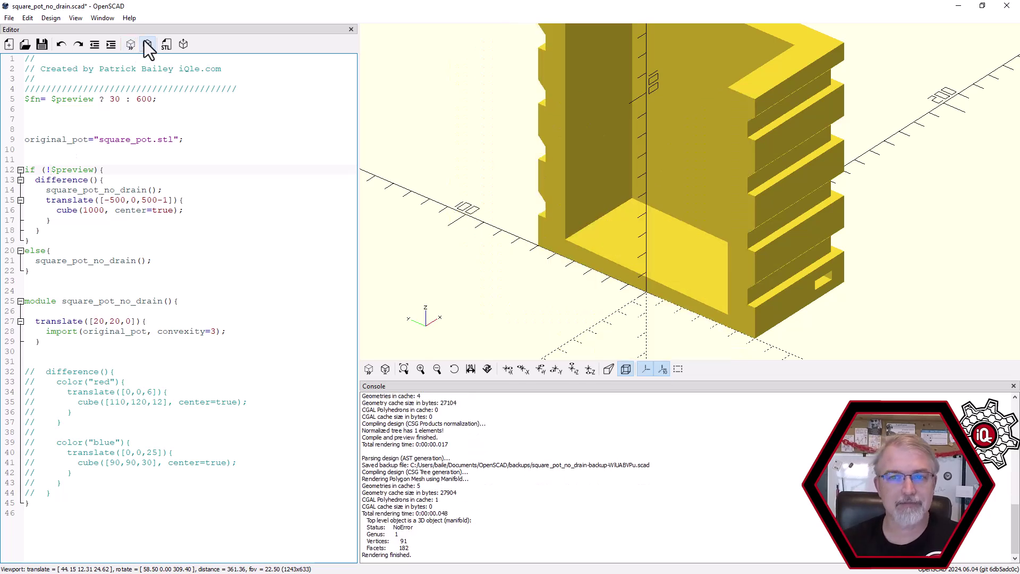
{"action": "key", "text": "BackSpace"}
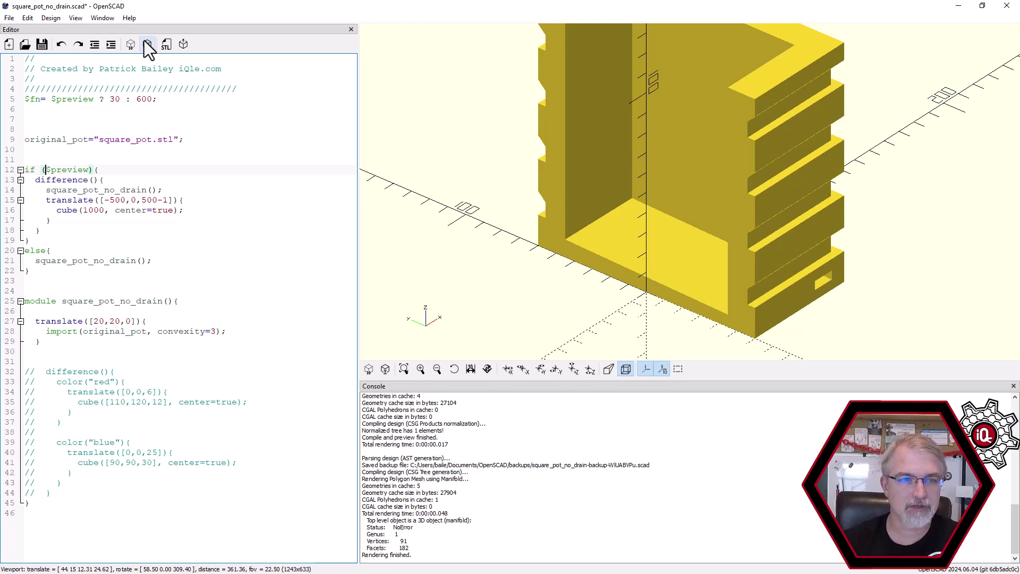
{"action": "left_click", "coordinate": [134, 44]}
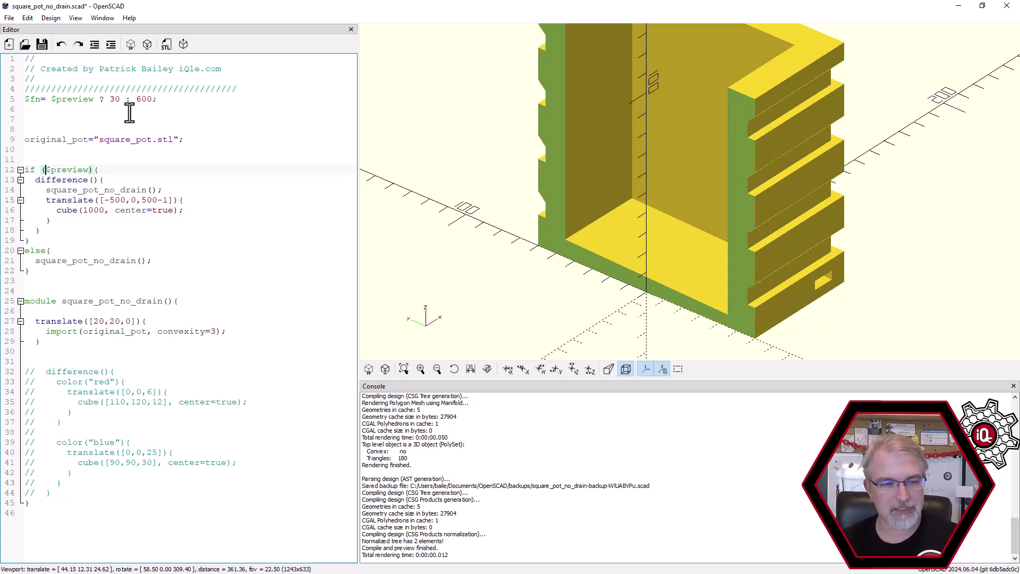
{"action": "double_click", "coordinate": [80, 140]}
{"action": "left_click", "coordinate": [65, 149]}
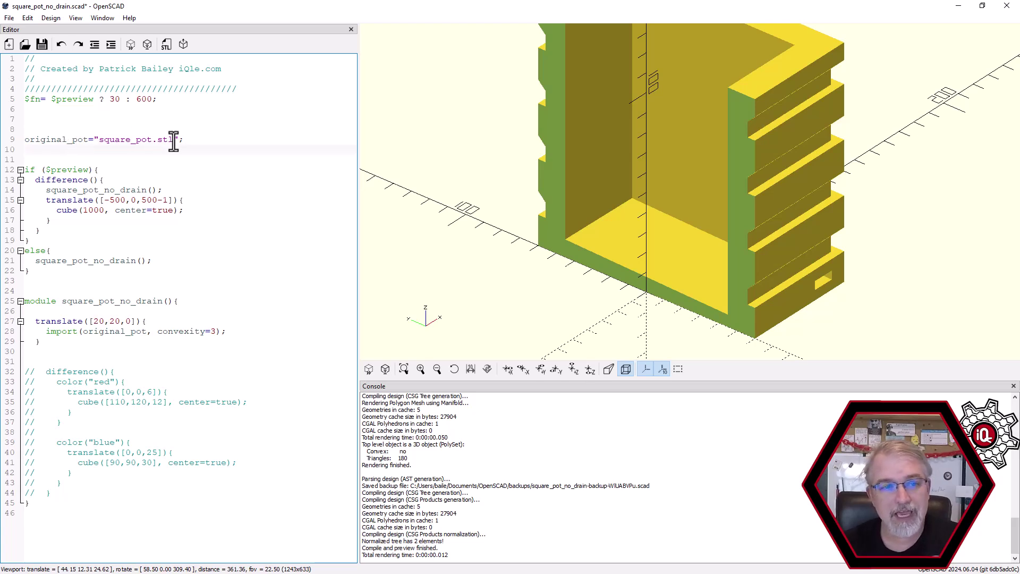
{"action": "left_click_drag", "start_coordinate": [173, 140], "coordinate": [97, 140]}
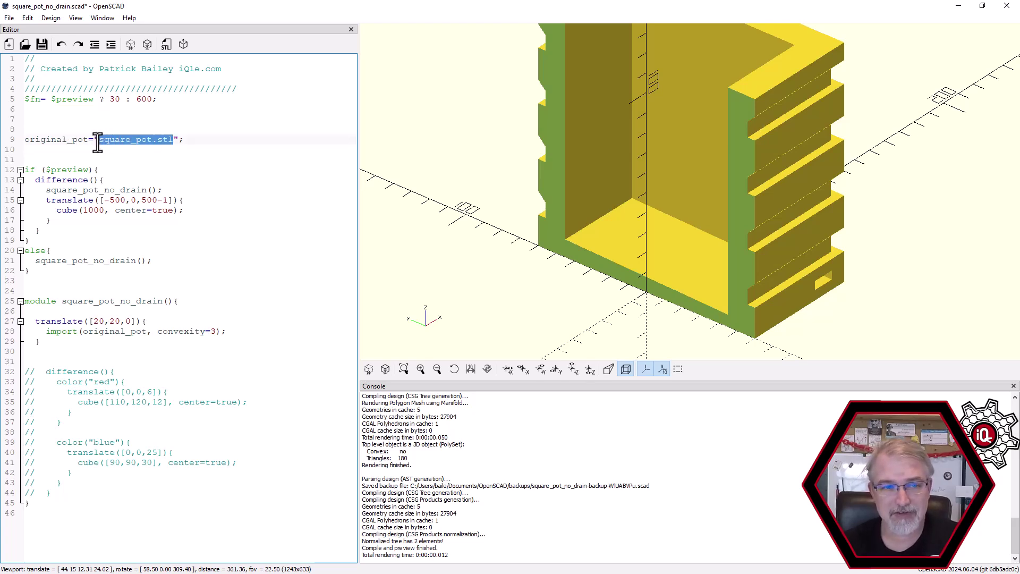
{"action": "left_click", "coordinate": [195, 139]}
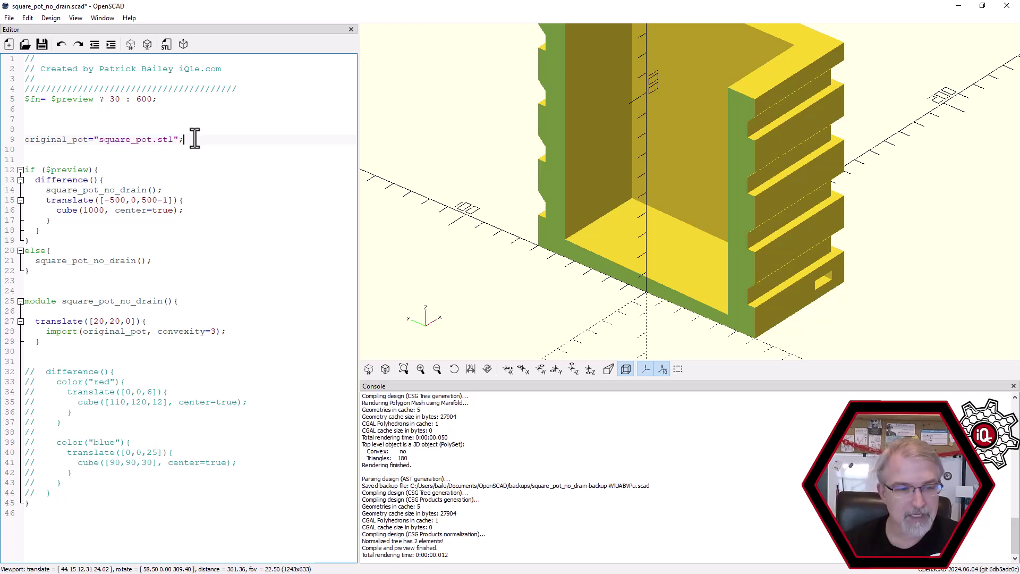
{"action": "double_click", "coordinate": [69, 331]}
{"action": "double_click", "coordinate": [115, 332]}
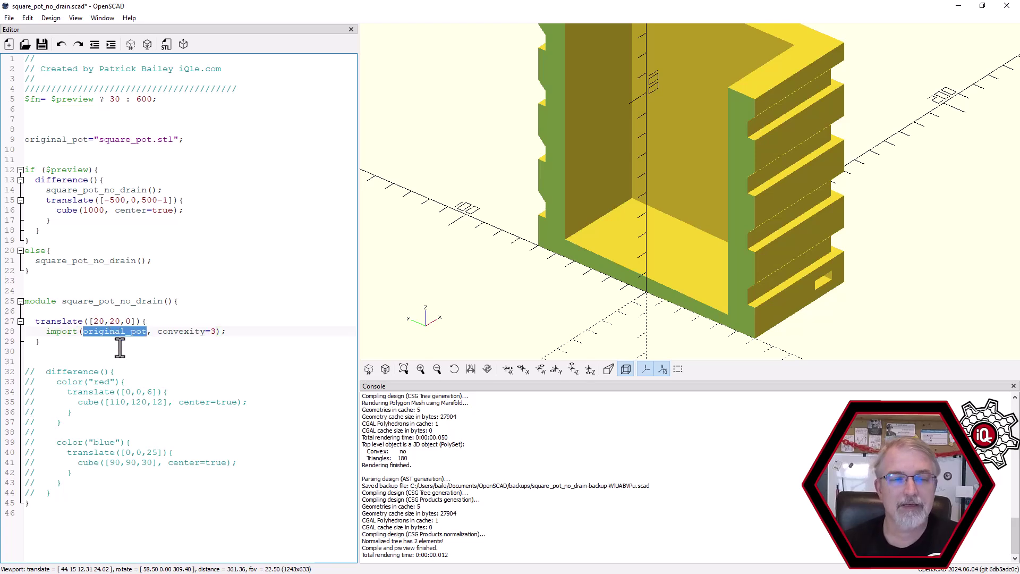
{"action": "double_click", "coordinate": [170, 331]}
{"action": "left_click", "coordinate": [220, 335]}
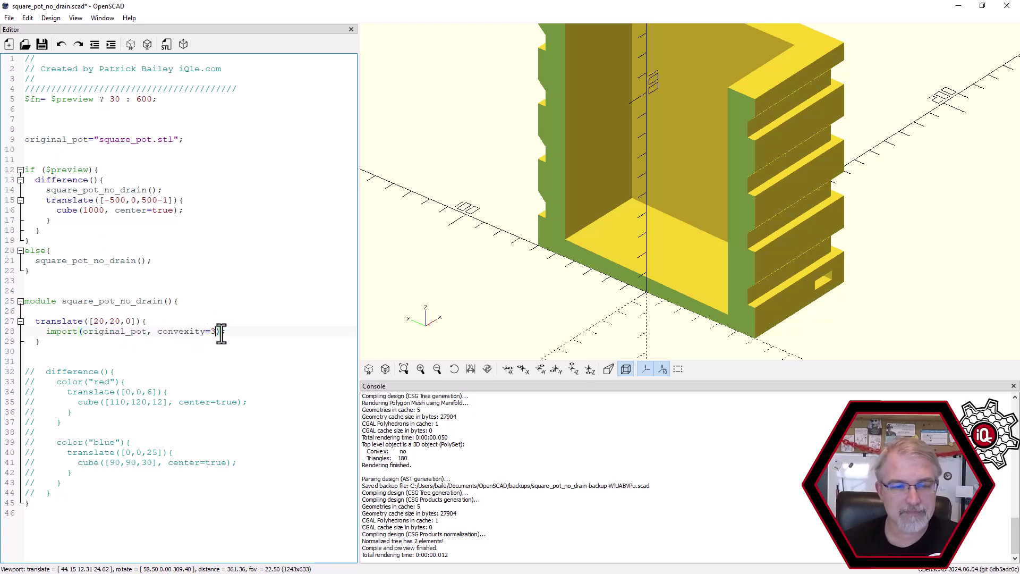
{"action": "left_click_drag", "start_coordinate": [148, 321], "coordinate": [39, 325]}
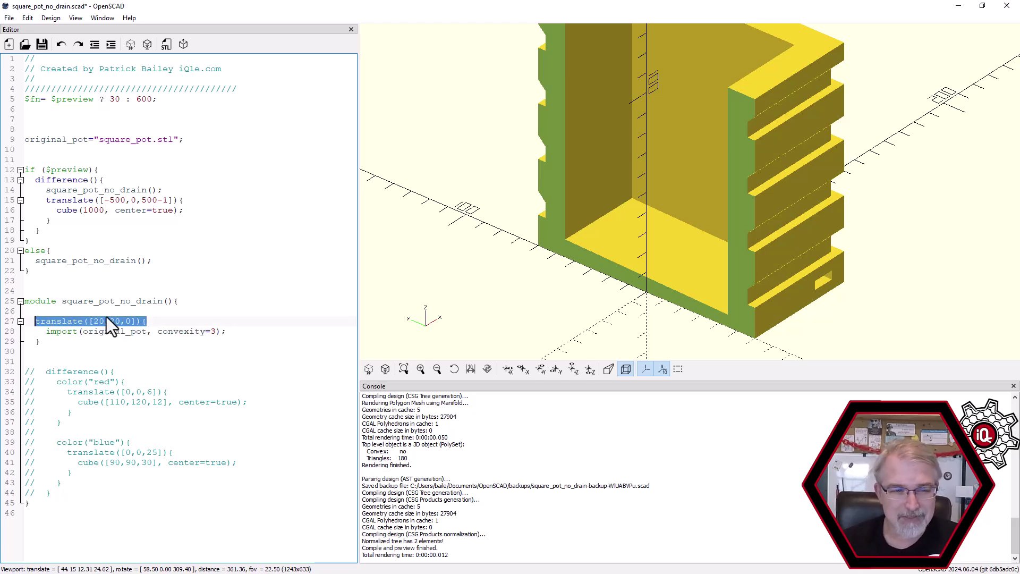
{"action": "left_click", "coordinate": [162, 320]}
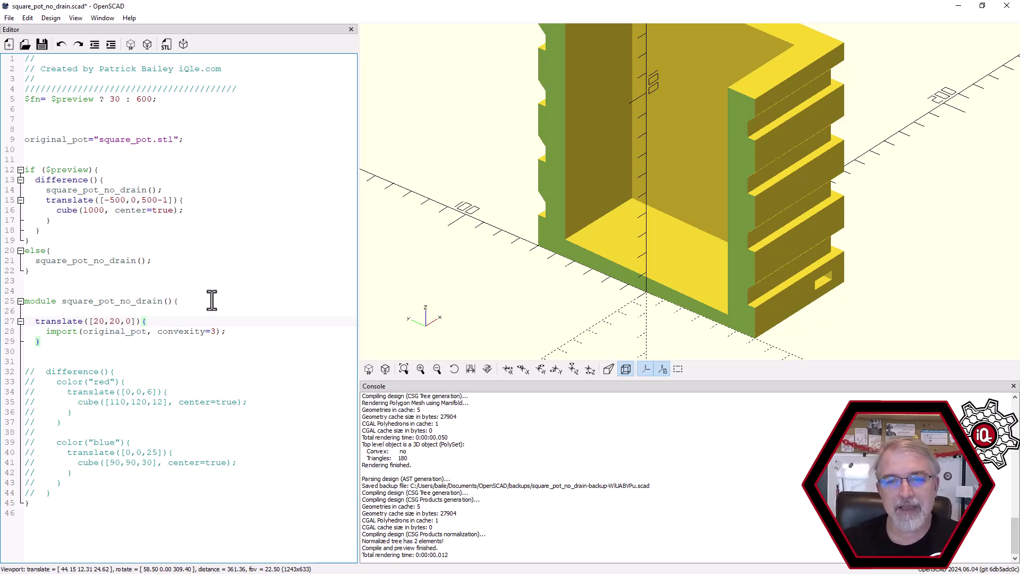
{"action": "left_click_drag", "start_coordinate": [480, 285], "coordinate": [513, 253]}
{"action": "scroll", "coordinate": [470, 286], "scroll_direction": "down", "scroll_amount": 2}
{"action": "scroll", "coordinate": [502, 236], "scroll_direction": "up", "scroll_amount": 3}
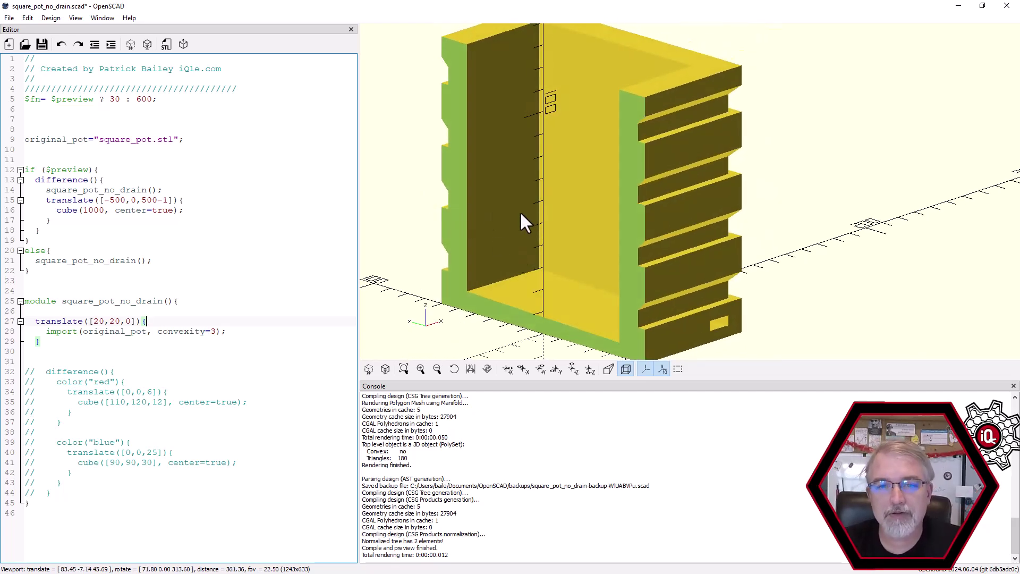
{"action": "scroll", "coordinate": [553, 239], "scroll_direction": "up", "scroll_amount": 3}
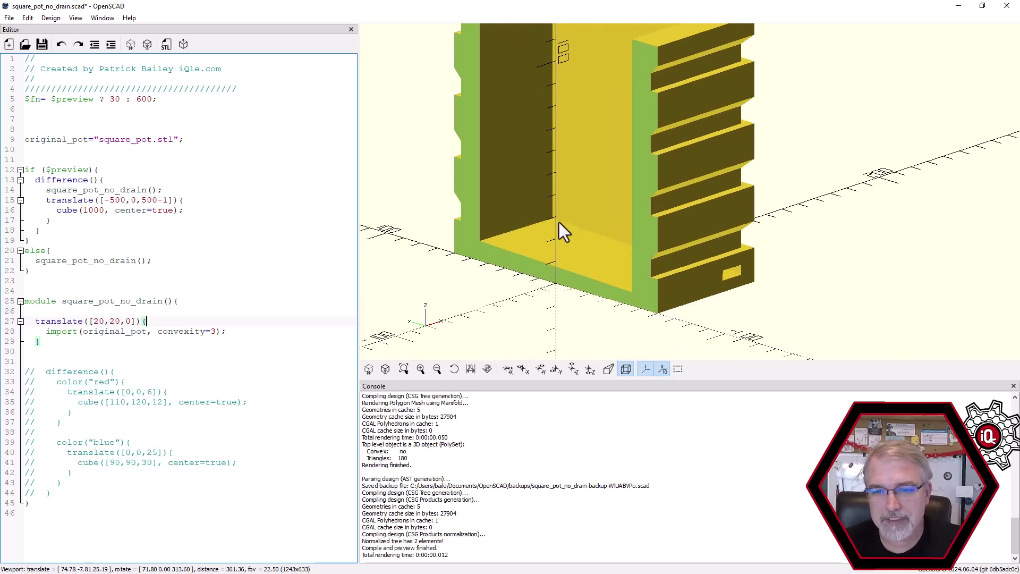
{"action": "left_click_drag", "start_coordinate": [599, 228], "coordinate": [568, 227]}
{"action": "scroll", "coordinate": [687, 278], "scroll_direction": "up", "scroll_amount": 3}
{"action": "left_click_drag", "start_coordinate": [683, 286], "coordinate": [686, 251]}
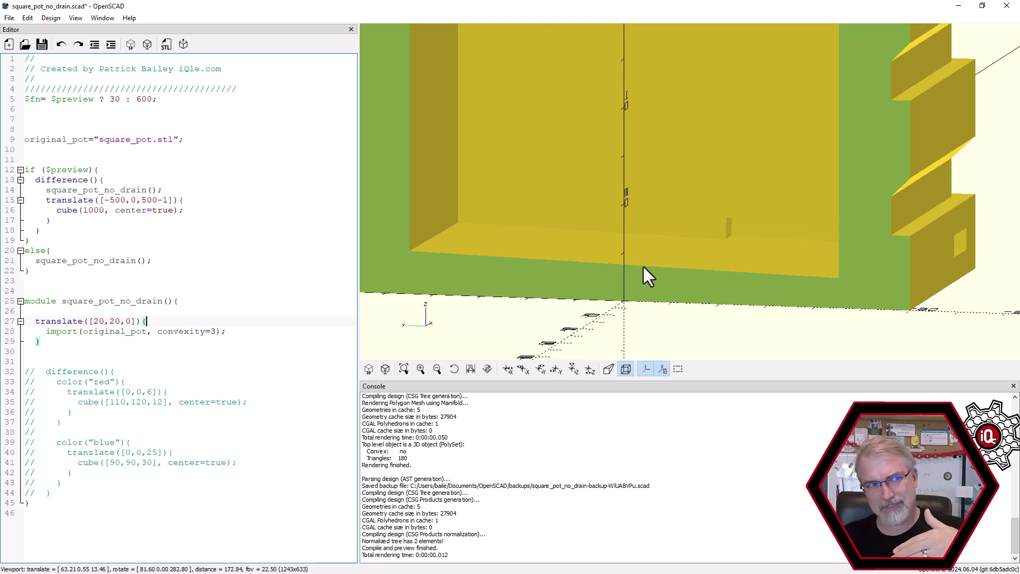
{"action": "left_click_drag", "start_coordinate": [644, 268], "coordinate": [722, 260]}
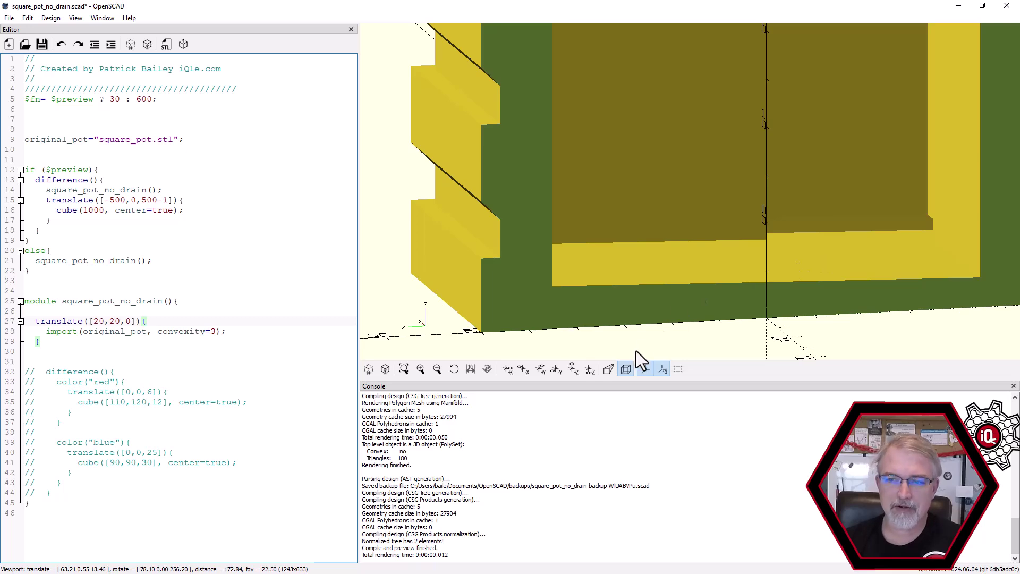
{"action": "mouse_move", "coordinate": [782, 266]}
{"action": "left_mouse_down"}
{"action": "mouse_move", "coordinate": [773, 272]}
{"action": "mouse_move", "coordinate": [776, 246]}
{"action": "mouse_move", "coordinate": [781, 255]}
{"action": "left_mouse_up"}
{"action": "scroll", "coordinate": [895, 246], "scroll_direction": "down", "scroll_amount": 3}
{"action": "left_click_drag", "start_coordinate": [881, 246], "coordinate": [793, 261]}
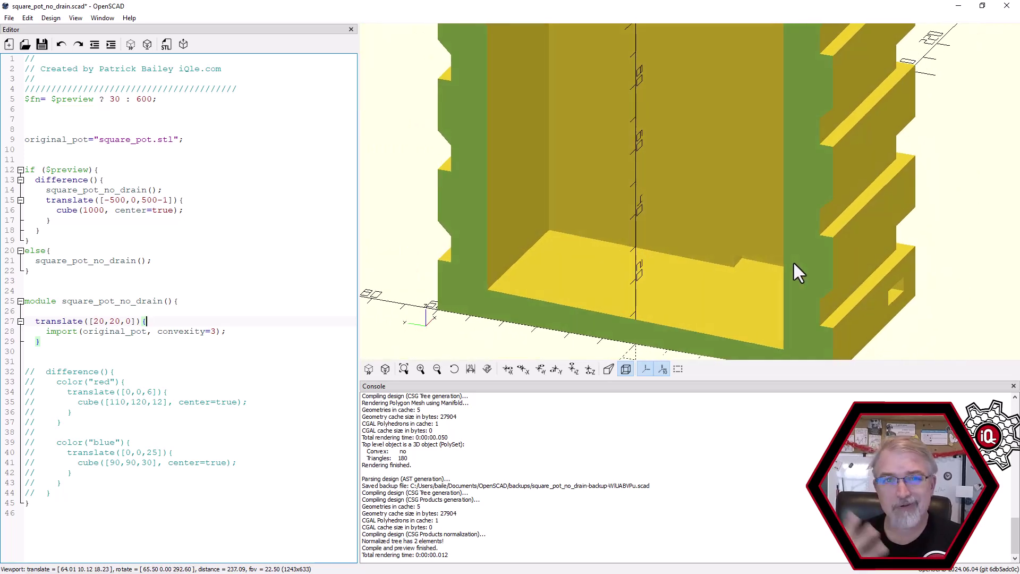
{"action": "scroll", "coordinate": [540, 227], "scroll_direction": "down", "scroll_amount": 3}
{"action": "left_click_drag", "start_coordinate": [540, 227], "coordinate": [565, 237]}
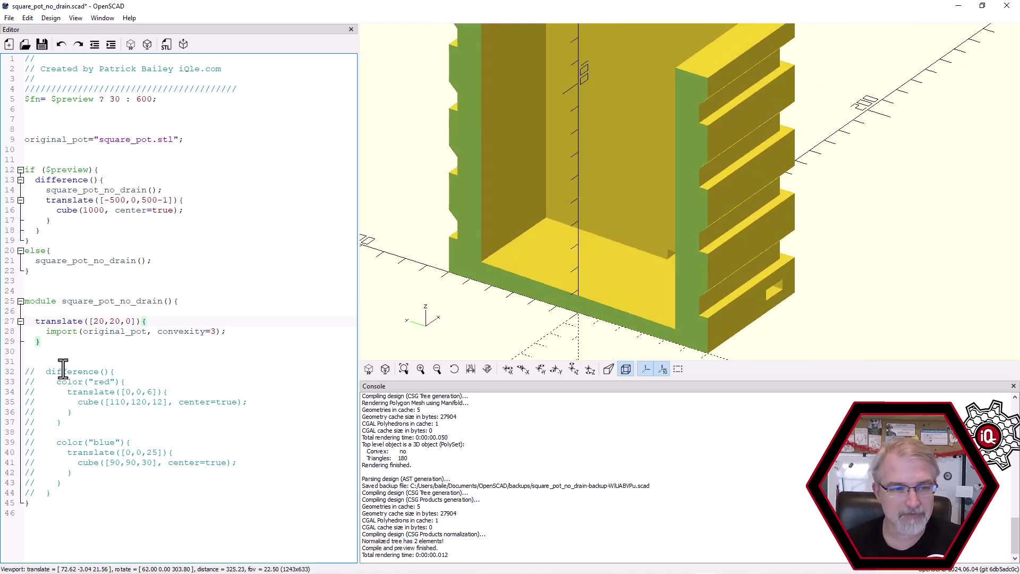
{"action": "left_click_drag", "start_coordinate": [71, 423], "coordinate": [24, 387]}
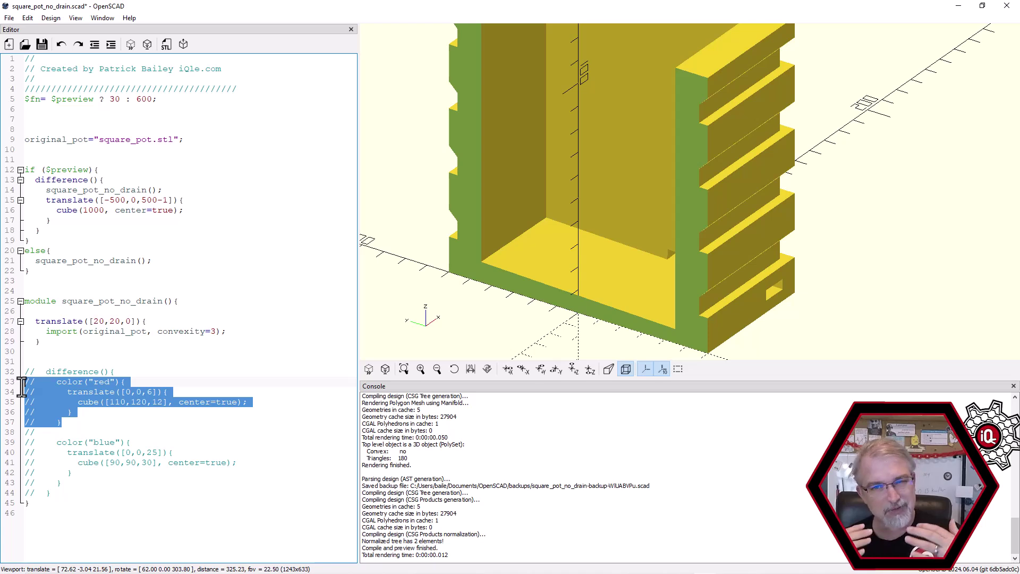
Test-uncomment the red cube block, undo it, and insert blank lines after the module
{"action": "left_click_drag", "start_coordinate": [596, 318], "coordinate": [553, 263]}
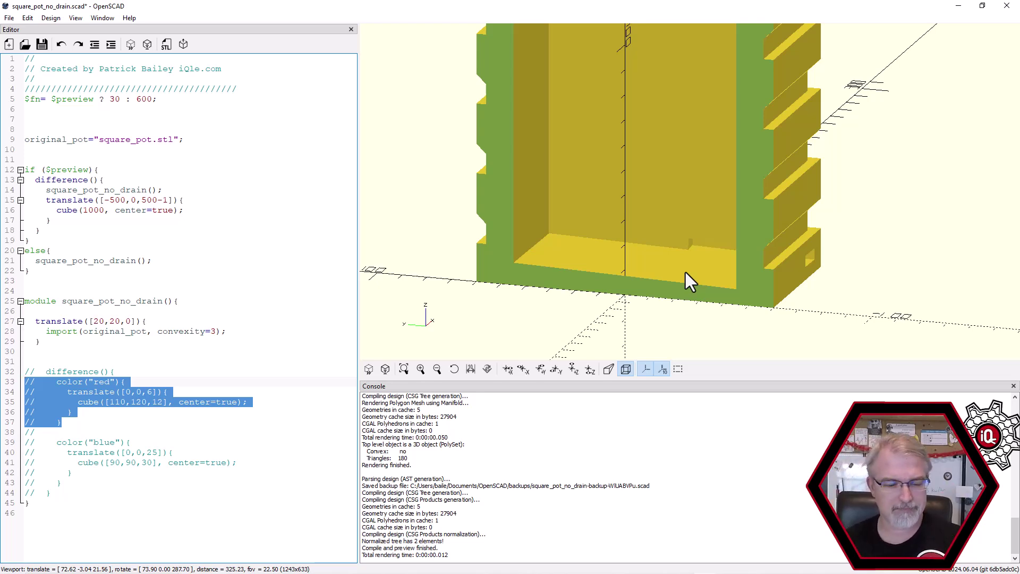
{"action": "key", "text": "ctrl+shift+d"}
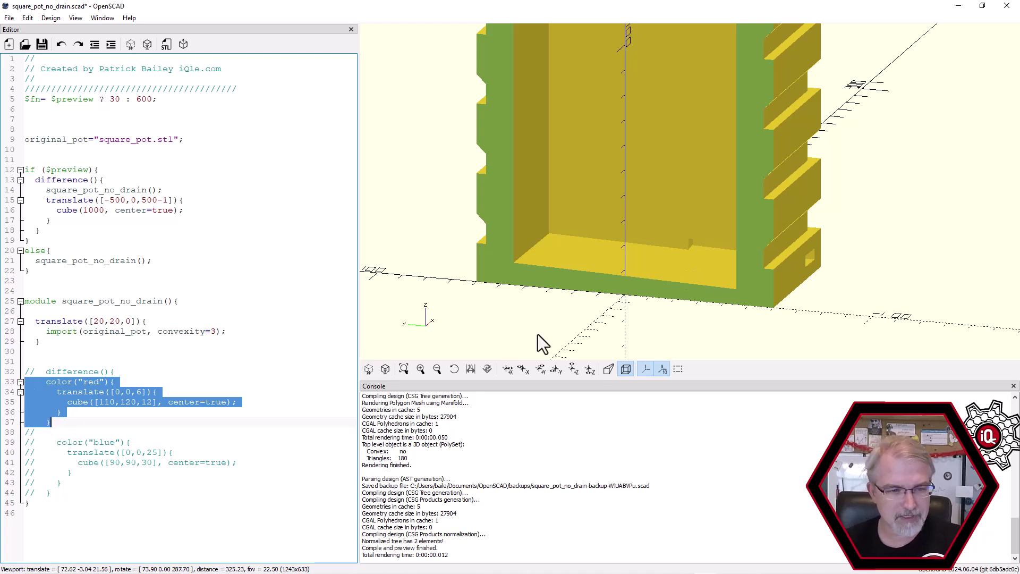
{"action": "left_click", "coordinate": [161, 384]}
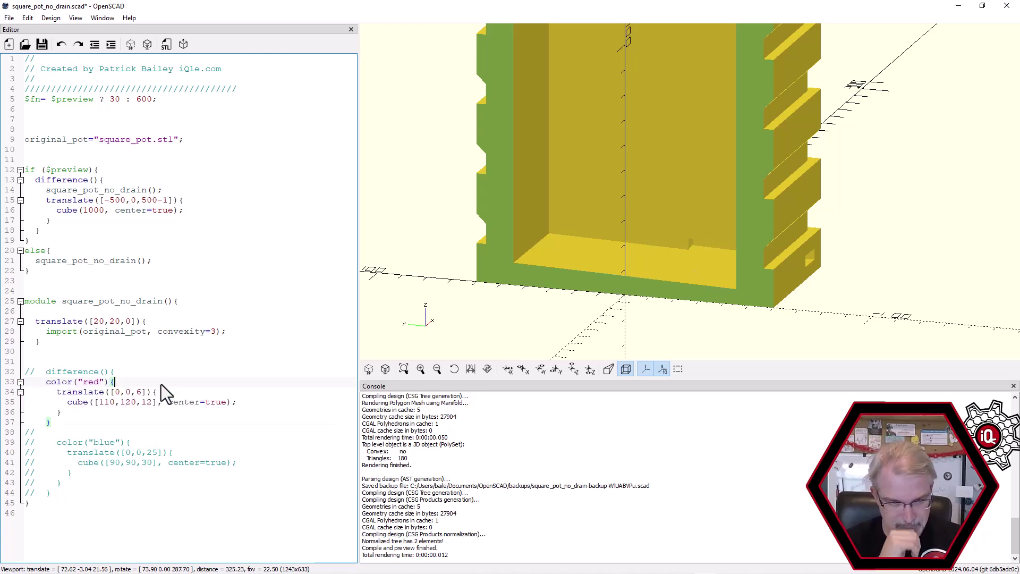
{"action": "key", "text": "ctrl+z"}
{"action": "key", "text": "ctrl+z"}
{"action": "key", "text": "ctrl+z"}
{"action": "key", "text": "ctrl+z"}
{"action": "key", "text": "ctrl+z"}
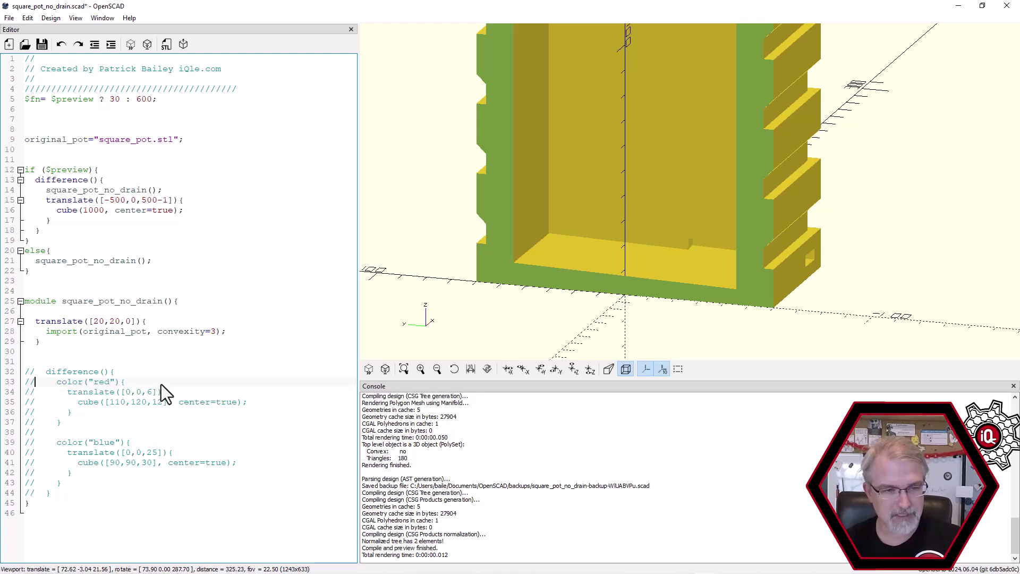
{"action": "left_click", "coordinate": [127, 353]}
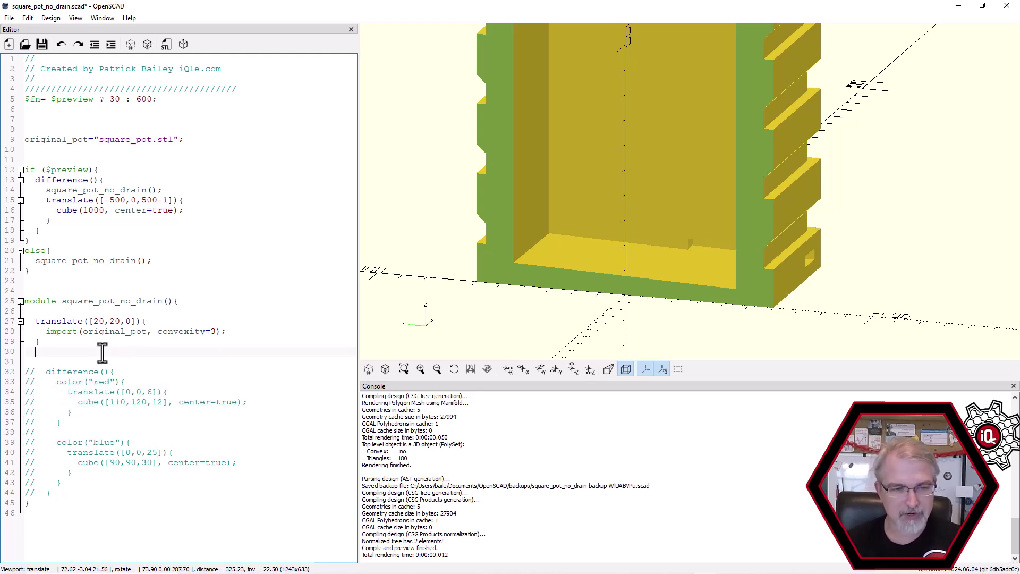
{"action": "key", "text": "Return"}
{"action": "key", "text": "Return"}
{"action": "key", "text": "Return"}
{"action": "key", "text": "Up"}
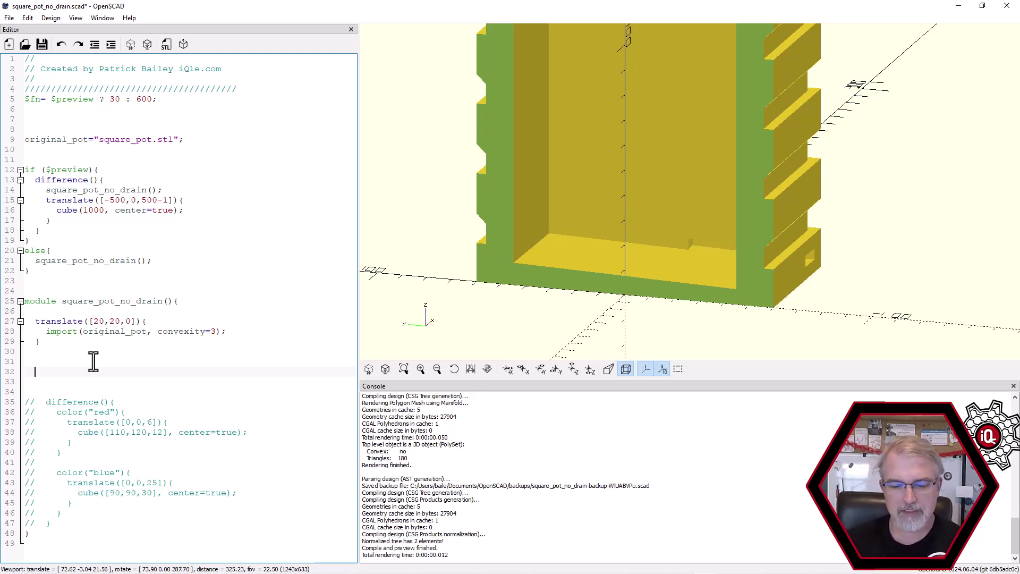
Write a color("red") block containing an empty translate() block with closing braces
{"action": "type", "text": "color(\""}
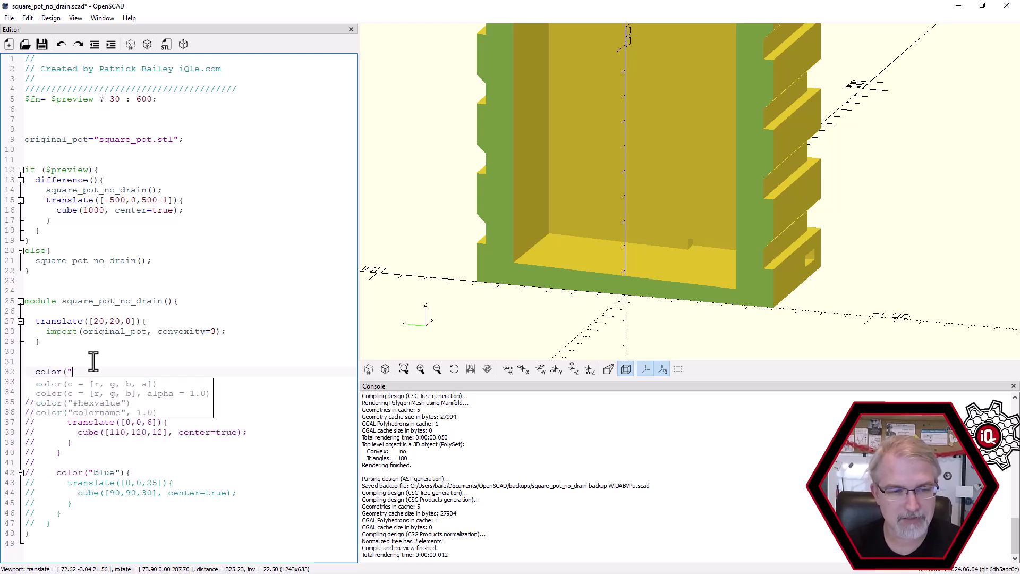
{"action": "type", "text": "red\"){"}
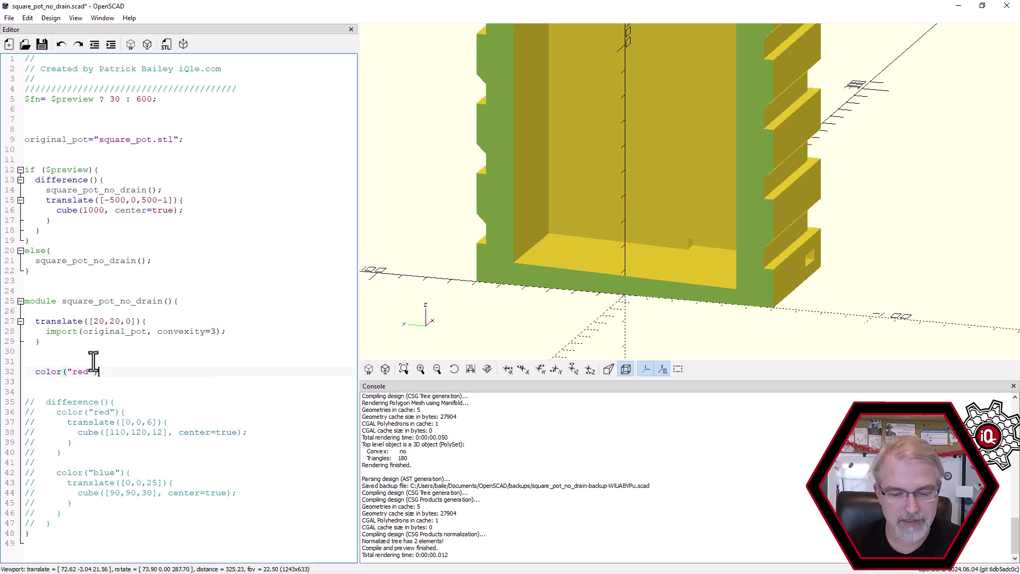
{"action": "key", "text": "Return"}
{"action": "key", "text": "Return"}
{"action": "key", "text": "Return"}
{"action": "type", "text": "}"}
{"action": "key", "text": "Up"}
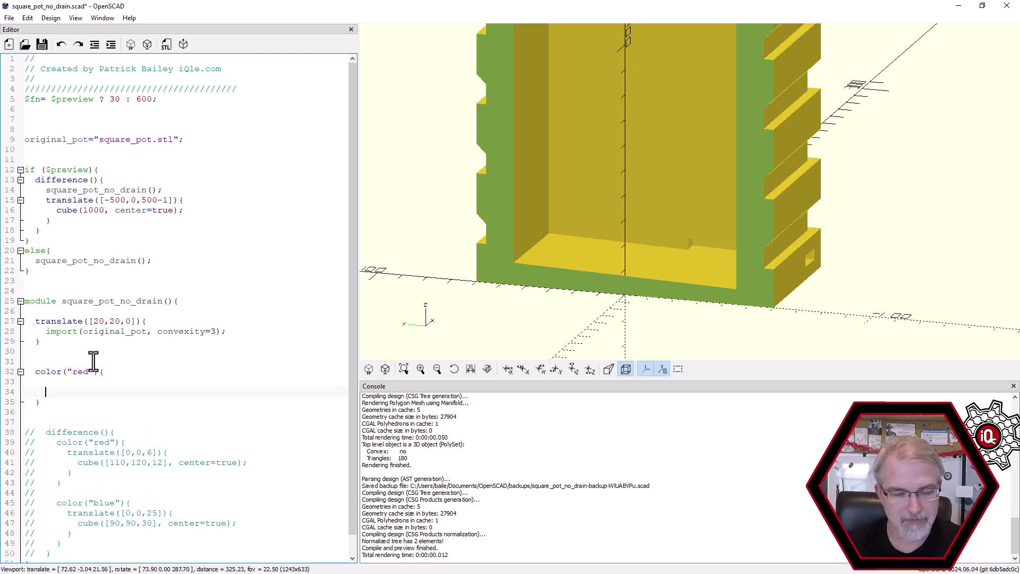
{"action": "type", "text": "translate(){"}
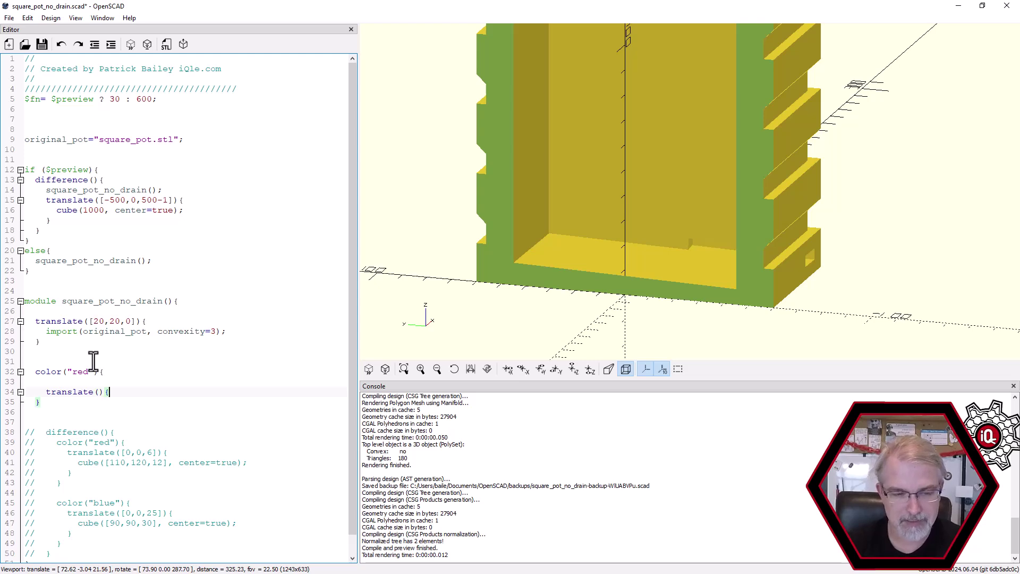
{"action": "key", "text": "Return"}
{"action": "type", "text": "}"}
{"action": "key", "text": "Up"}
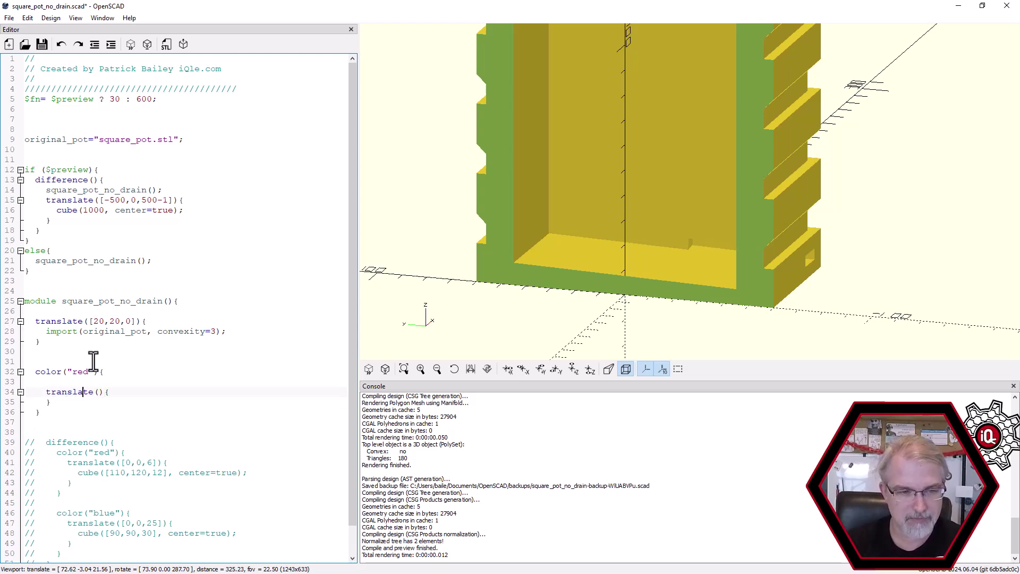
Fill in translate([0,0,0]) and add cube(40); inside it
{"action": "key", "text": "Right"}
{"action": "key", "text": "Right"}
{"action": "key", "text": "Right"}
{"action": "type", "text": "[]"}
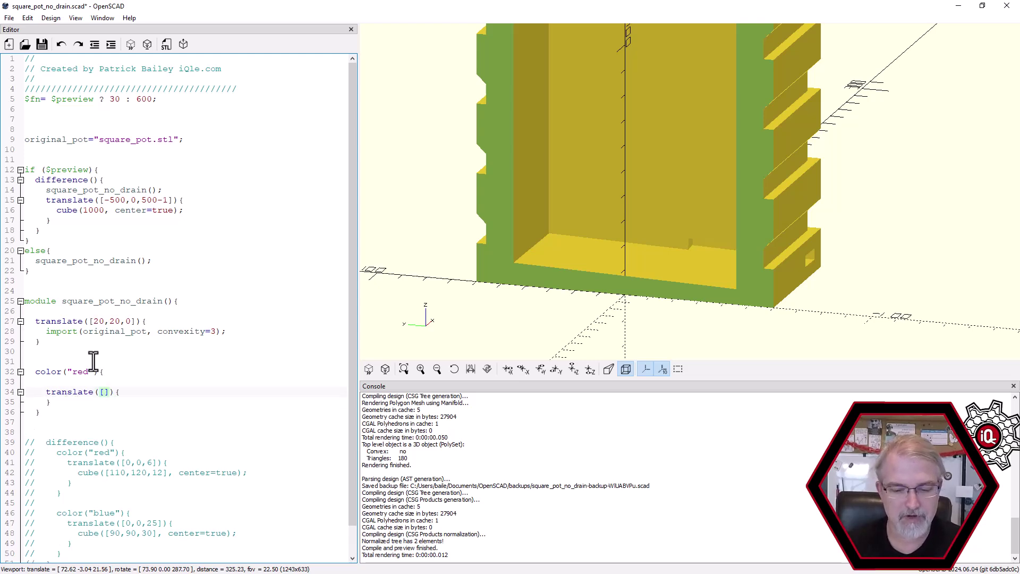
{"action": "type", "text": "0,0,0"}
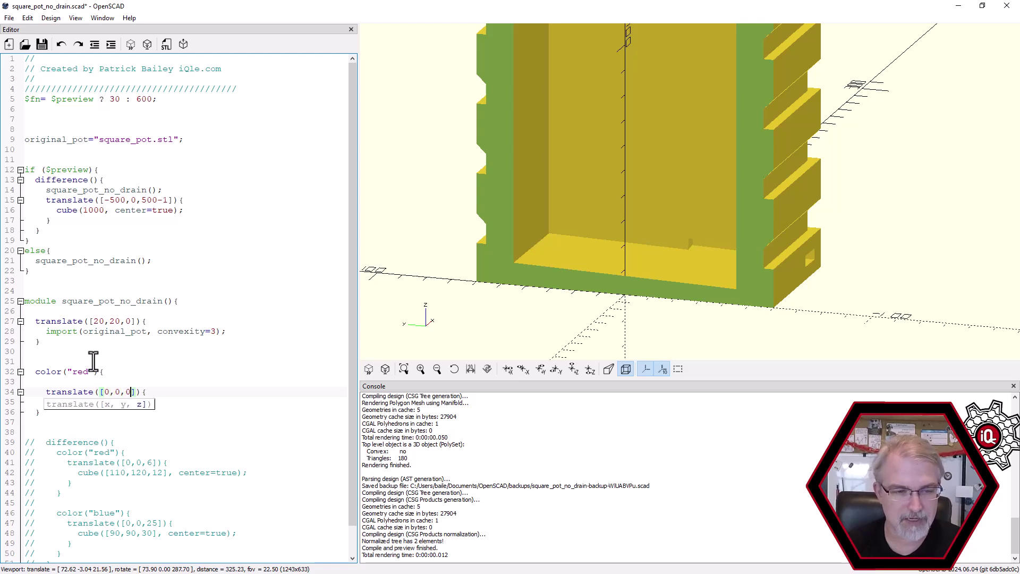
{"action": "key", "text": "Right"}
{"action": "key", "text": "Right"}
{"action": "key", "text": "Right"}
{"action": "key", "text": "Return"}
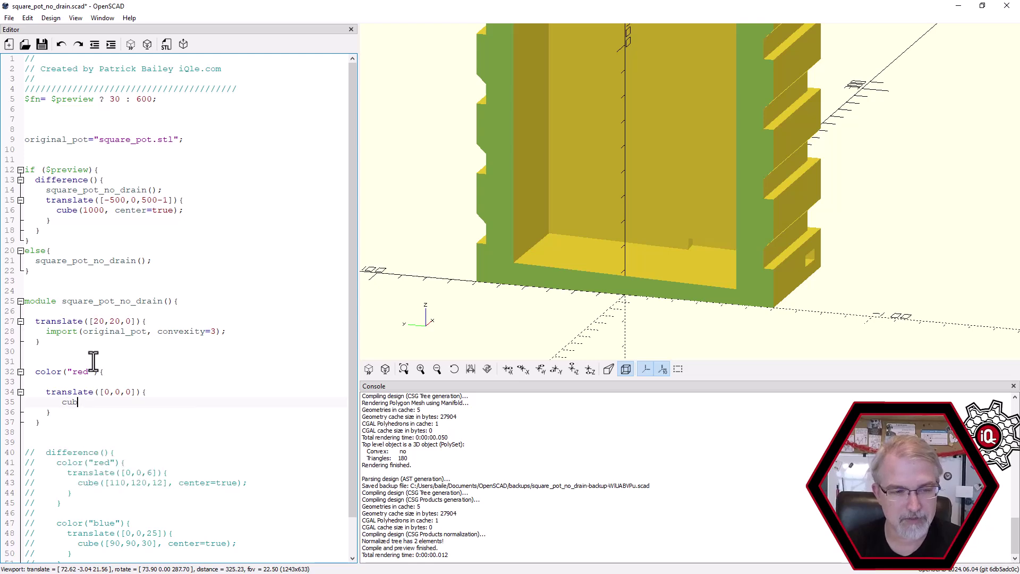
{"action": "type", "text": "cube("}
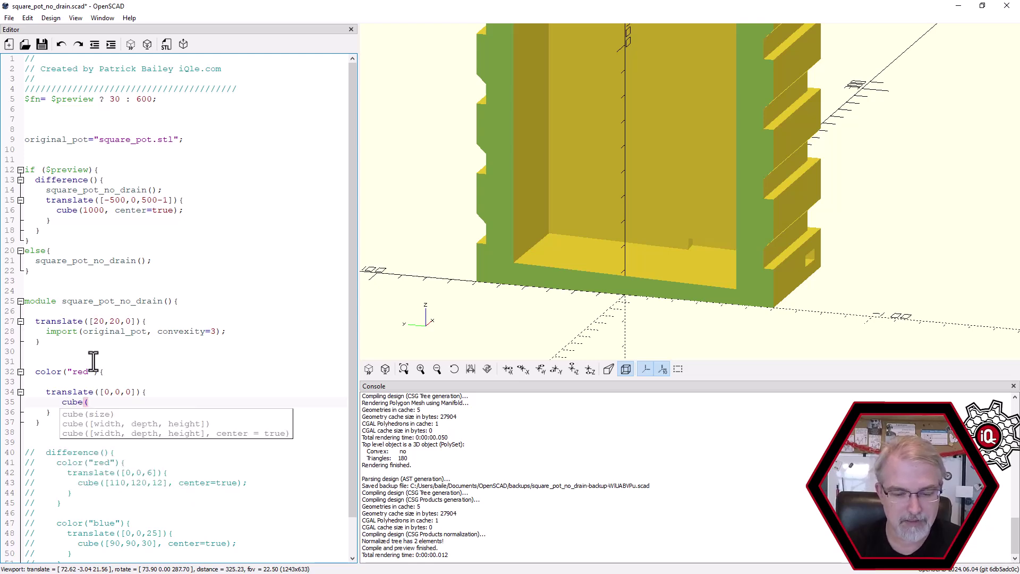
{"action": "type", "text": "40);"}
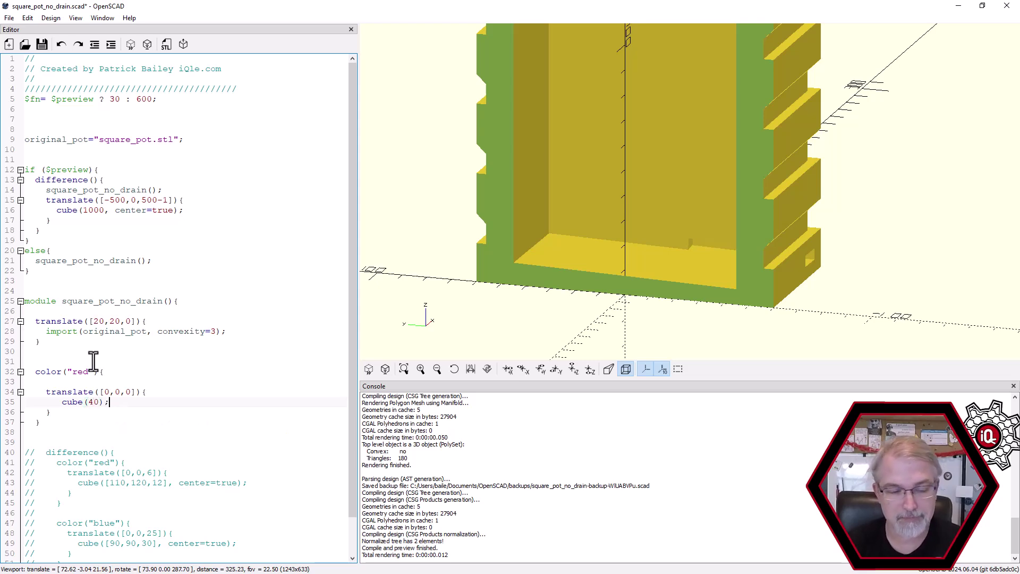
Preview the red cube, briefly testing '!$preview' to see the uncut pot, then restore it
{"action": "left_click", "coordinate": [130, 44]}
{"action": "left_click_drag", "start_coordinate": [652, 247], "coordinate": [636, 262]}
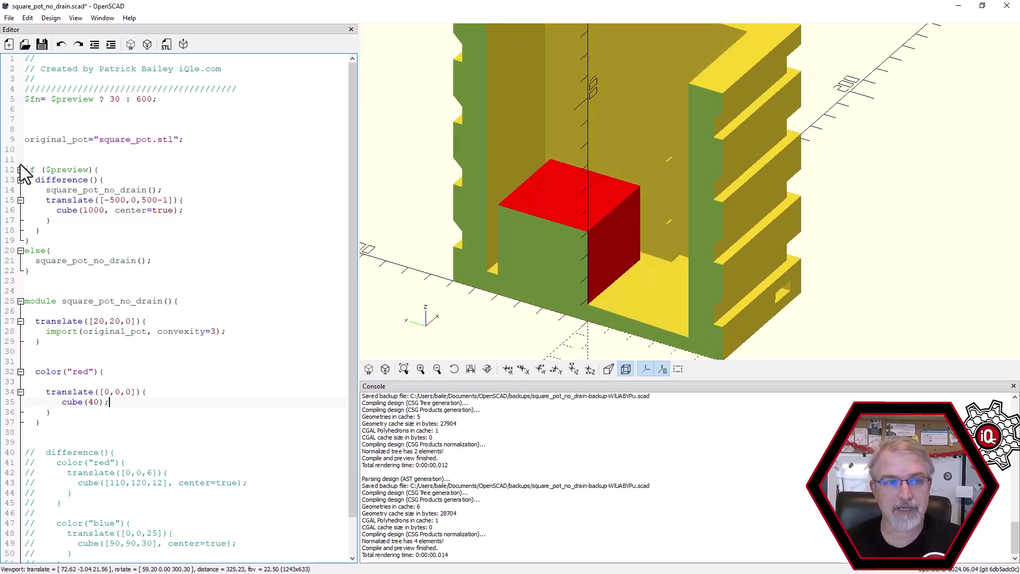
{"action": "left_click", "coordinate": [46, 170]}
{"action": "type", "text": "!"}
{"action": "left_click", "coordinate": [133, 44]}
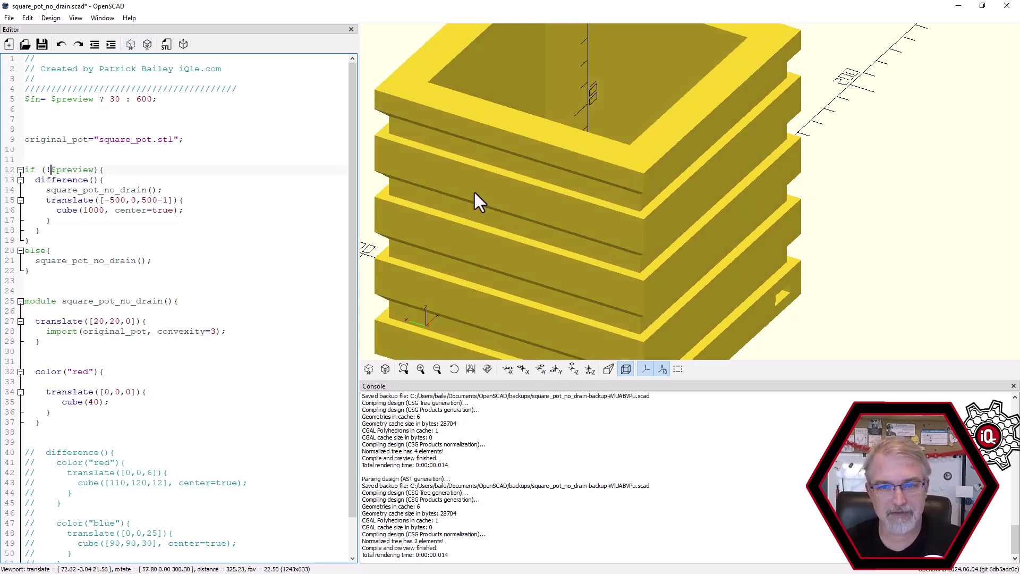
{"action": "mouse_move", "coordinate": [471, 194]}
{"action": "left_mouse_down"}
{"action": "mouse_move", "coordinate": [463, 218]}
{"action": "mouse_move", "coordinate": [463, 209]}
{"action": "left_mouse_up"}
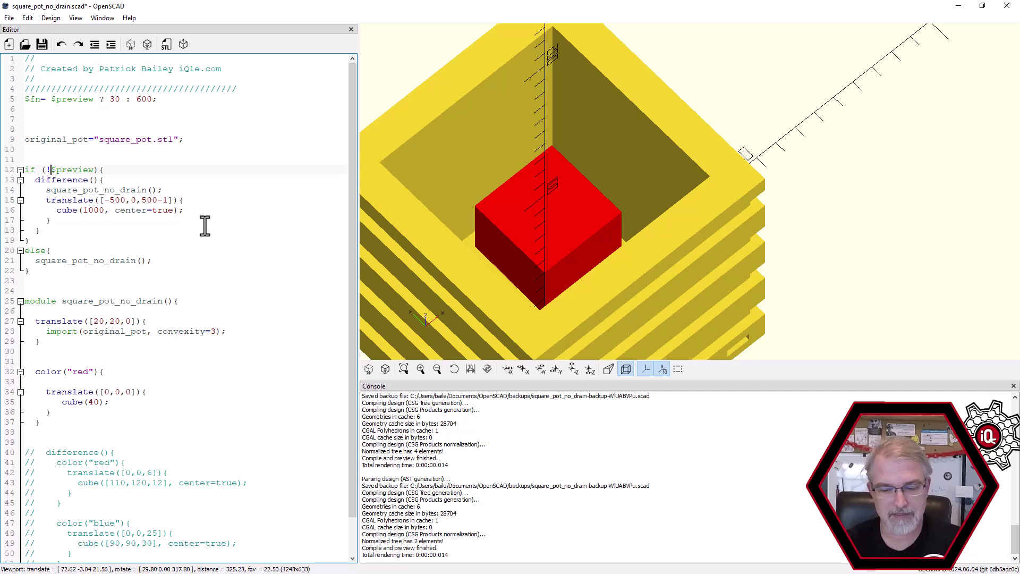
{"action": "key", "text": "BackSpace"}
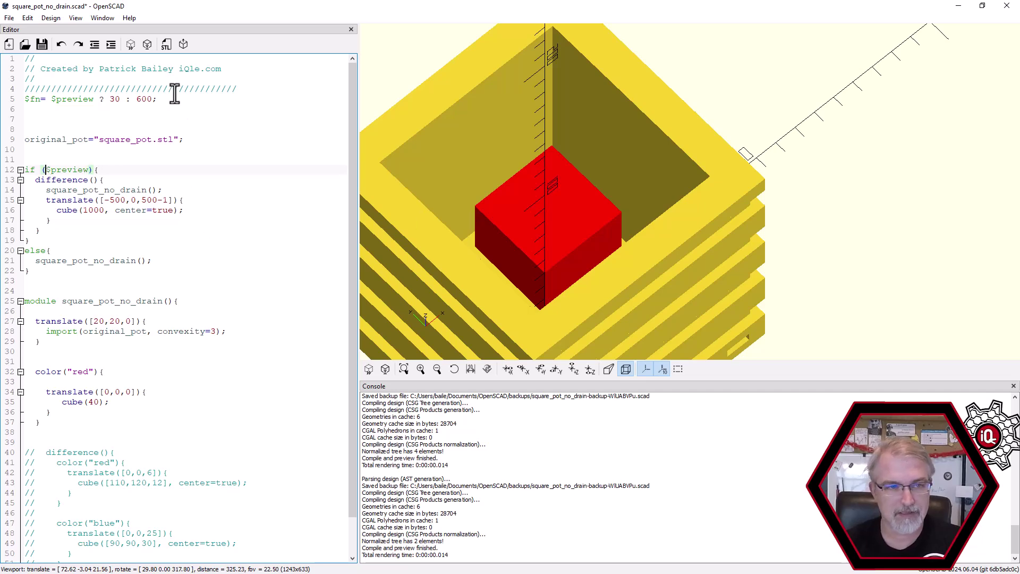
{"action": "left_click", "coordinate": [133, 43]}
{"action": "mouse_move", "coordinate": [570, 215]}
{"action": "left_mouse_down"}
{"action": "mouse_move", "coordinate": [565, 226]}
{"action": "mouse_move", "coordinate": [562, 199]}
{"action": "left_mouse_up"}
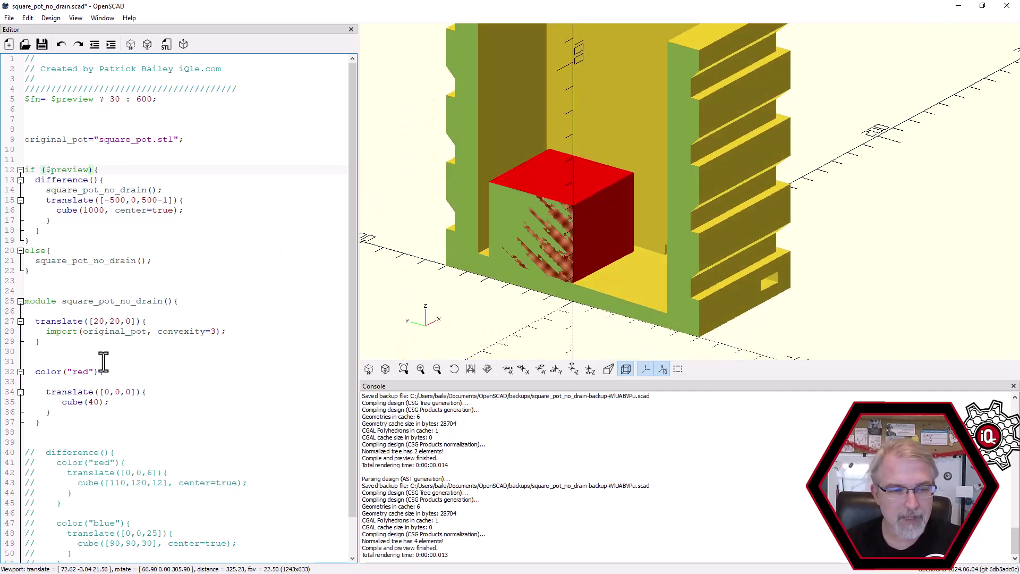
Change the red cube to cube(40, center=true) and preview it centred
{"action": "left_click", "coordinate": [99, 402]}
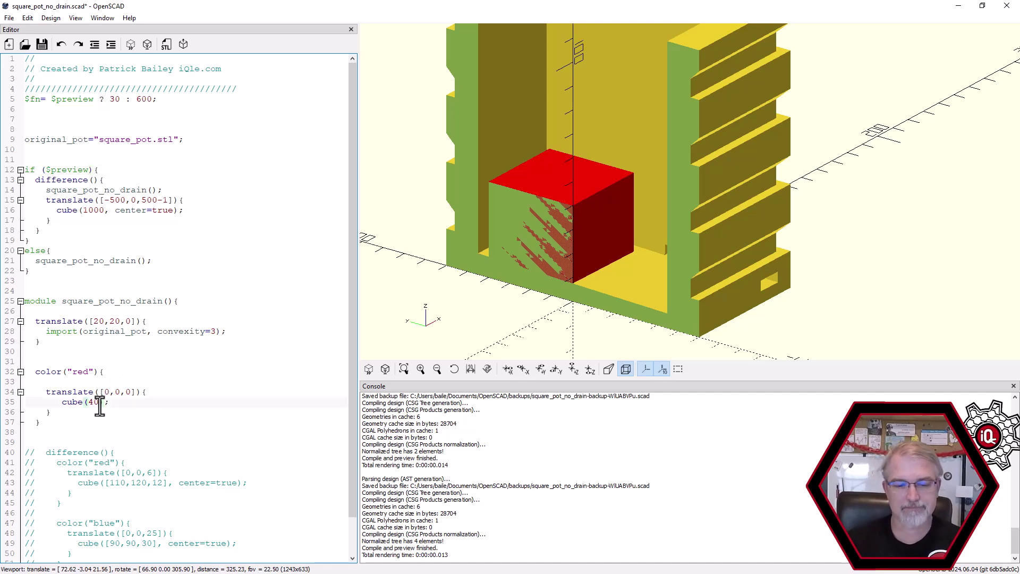
{"action": "type", "text": ","}
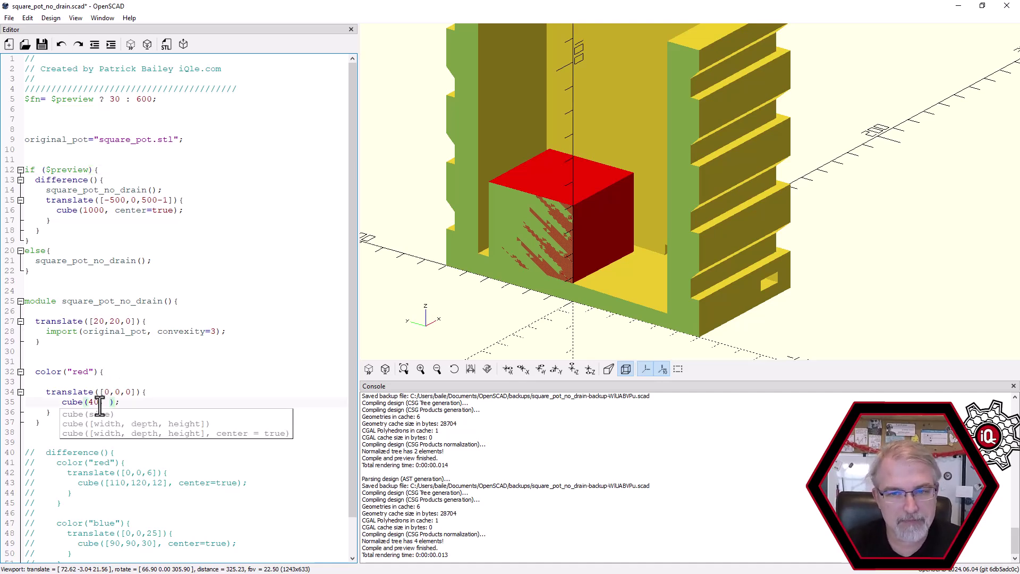
{"action": "left_click_drag", "start_coordinate": [429, 284], "coordinate": [448, 268]}
{"action": "right_click_drag", "start_coordinate": [449, 268], "coordinate": [516, 234]}
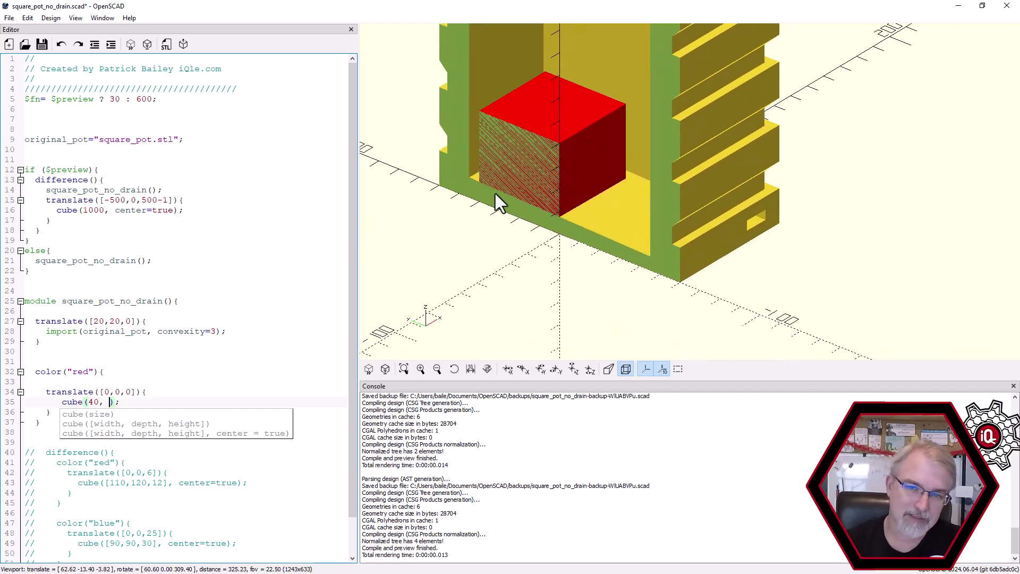
{"action": "type", "text": "center=true"}
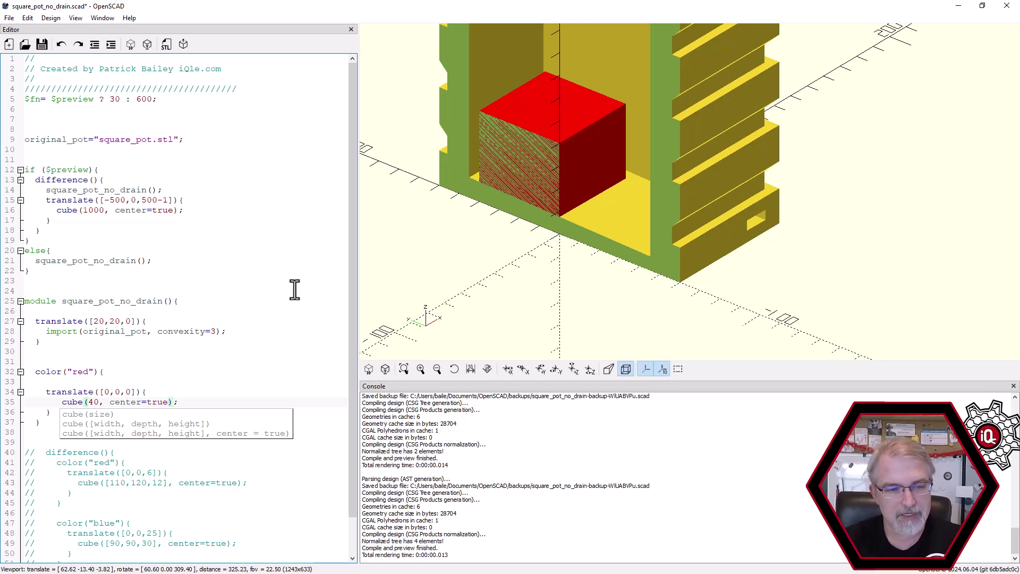
{"action": "left_click", "coordinate": [97, 401]}
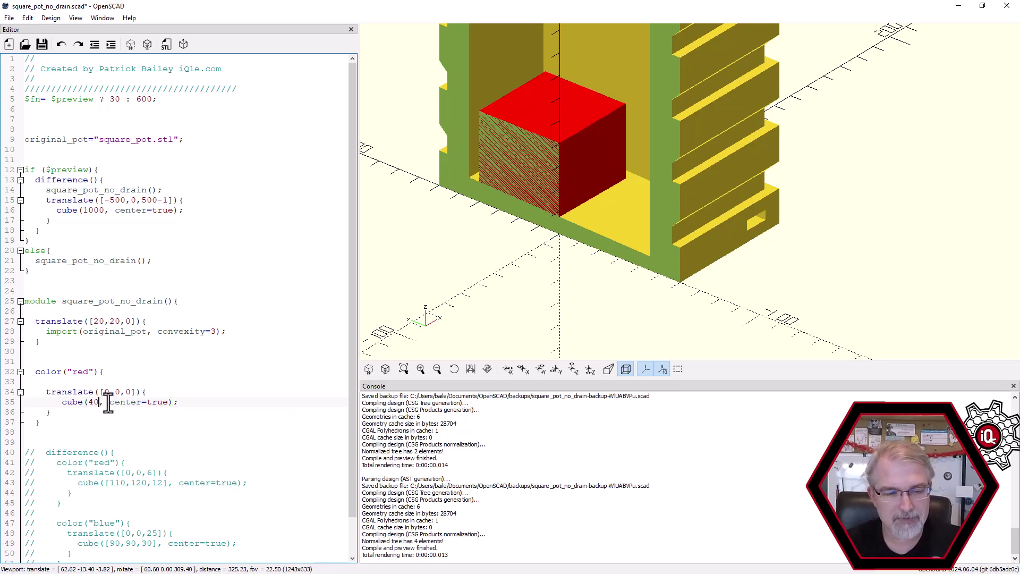
{"action": "left_click", "coordinate": [130, 44]}
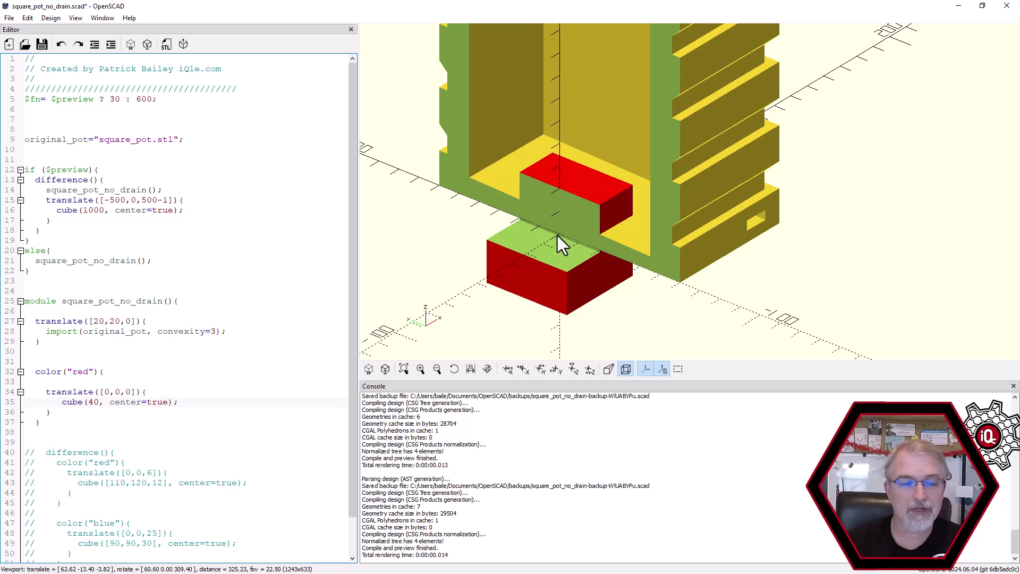
Raise the red cube to translate([0,0,20]) and preview it
{"action": "key", "text": "Delete"}
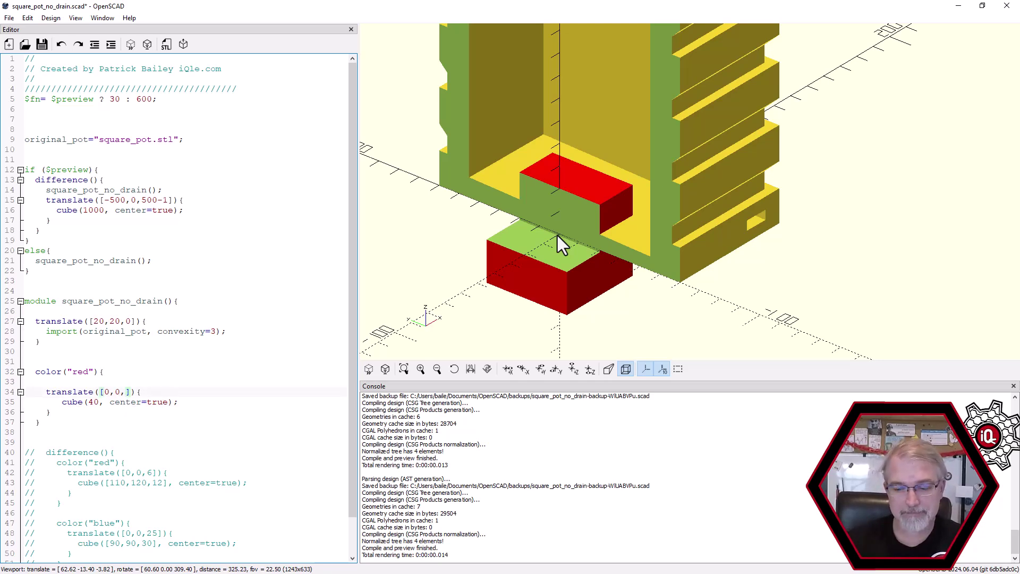
{"action": "type", "text": "20"}
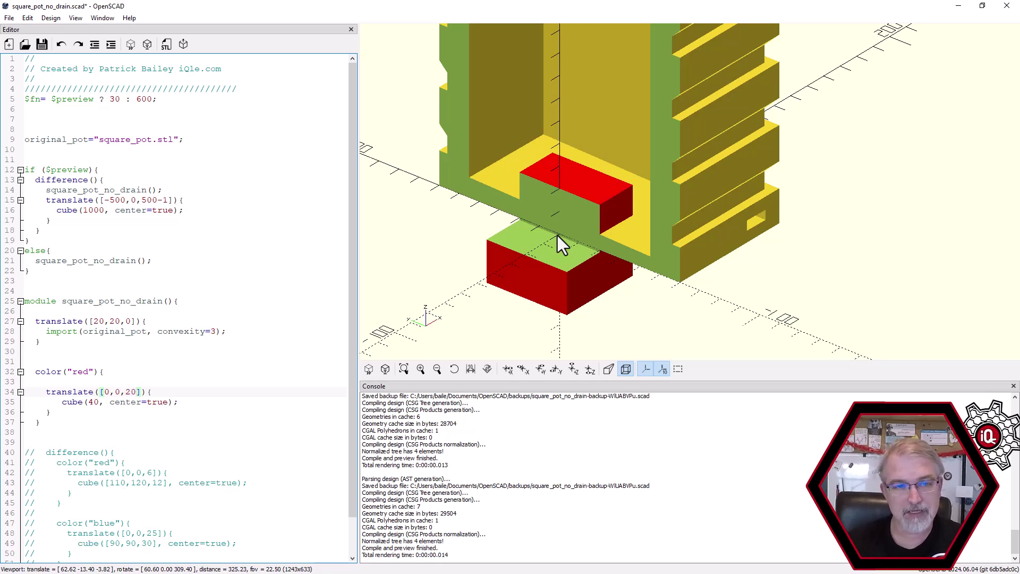
{"action": "left_click", "coordinate": [131, 45]}
{"action": "left_click_drag", "start_coordinate": [522, 228], "coordinate": [534, 252]}
Change the cube size to [140,40,40] and compare the block with the pot edge
{"action": "left_click", "coordinate": [101, 405]}
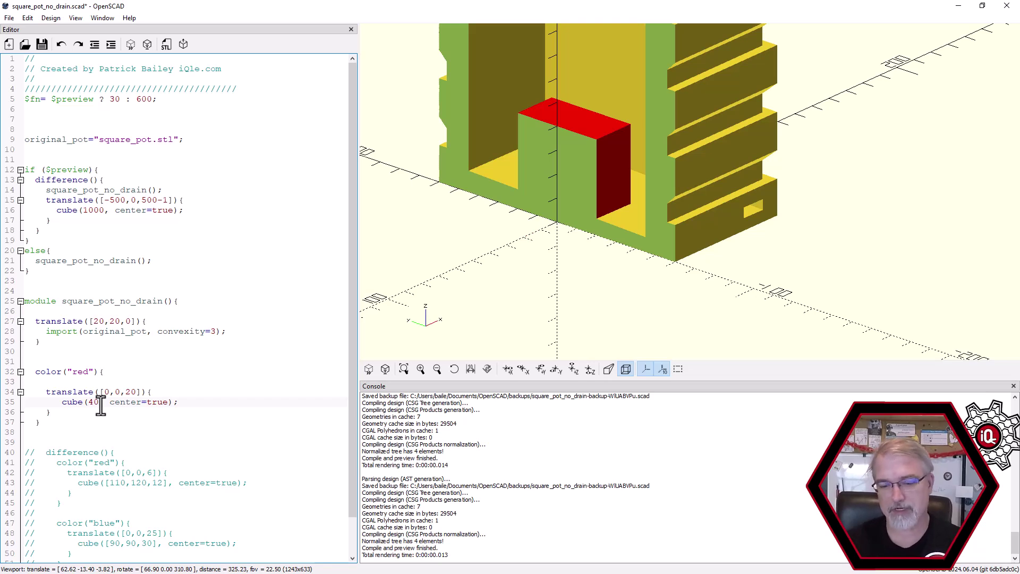
{"action": "key", "text": "BackSpace"}
{"action": "key", "text": "BackSpace"}
{"action": "type", "text": "[]"}
{"action": "type", "text": "40,40,40"}
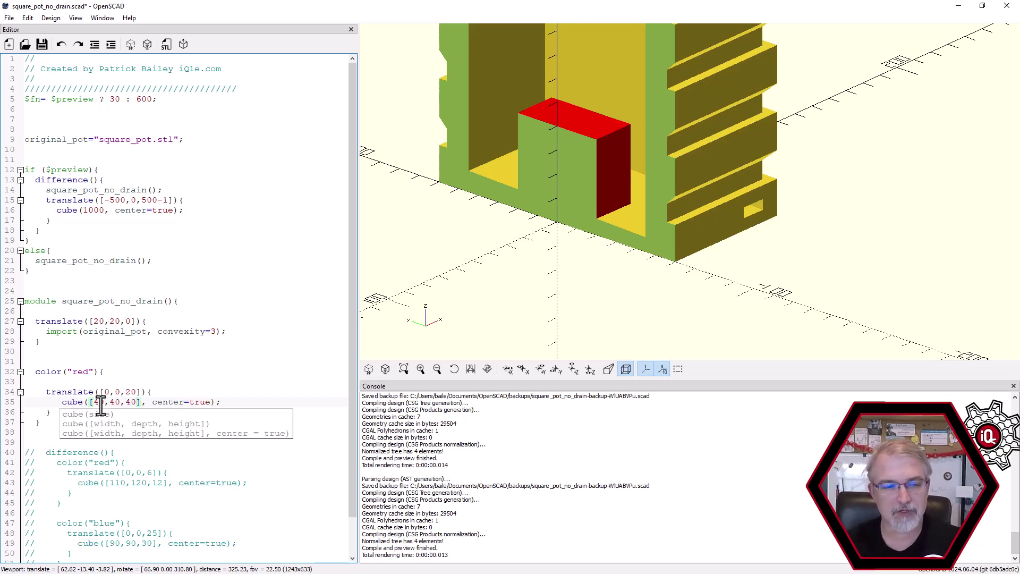
{"action": "left_click", "coordinate": [100, 404]}
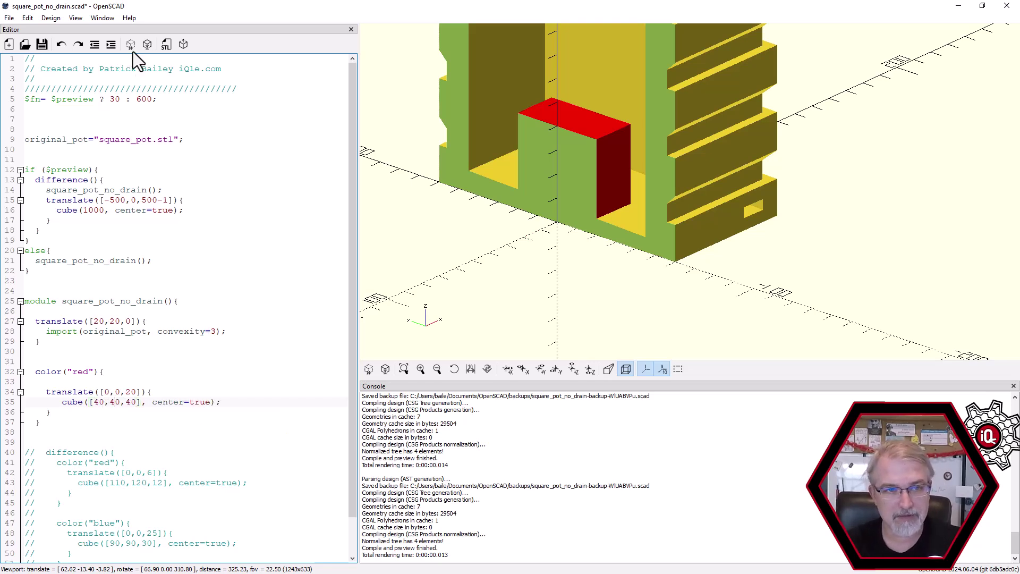
{"action": "left_click_drag", "start_coordinate": [492, 236], "coordinate": [527, 193]}
{"action": "left_click", "coordinate": [100, 404]}
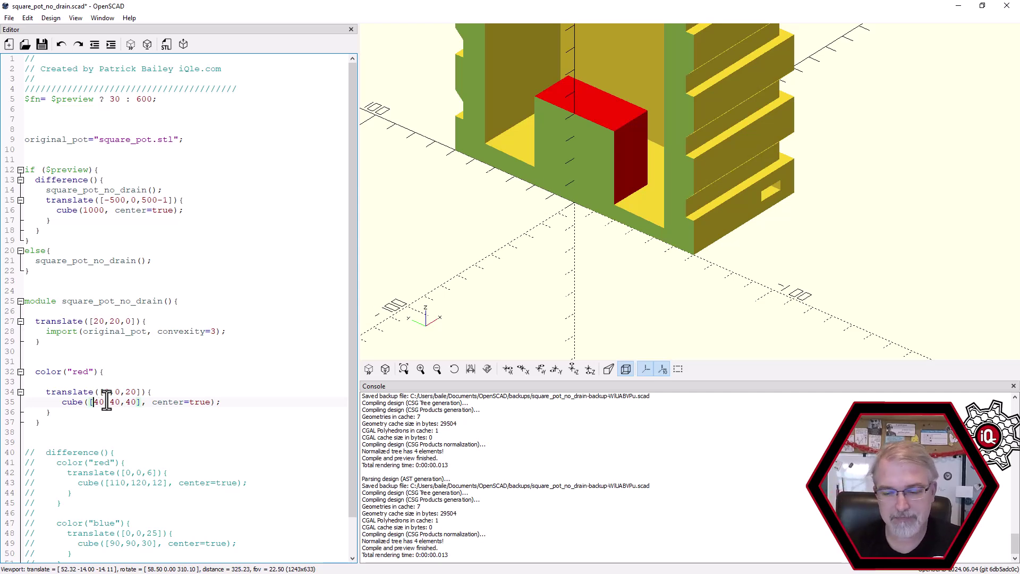
{"action": "type", "text": "1"}
{"action": "left_click", "coordinate": [131, 45]}
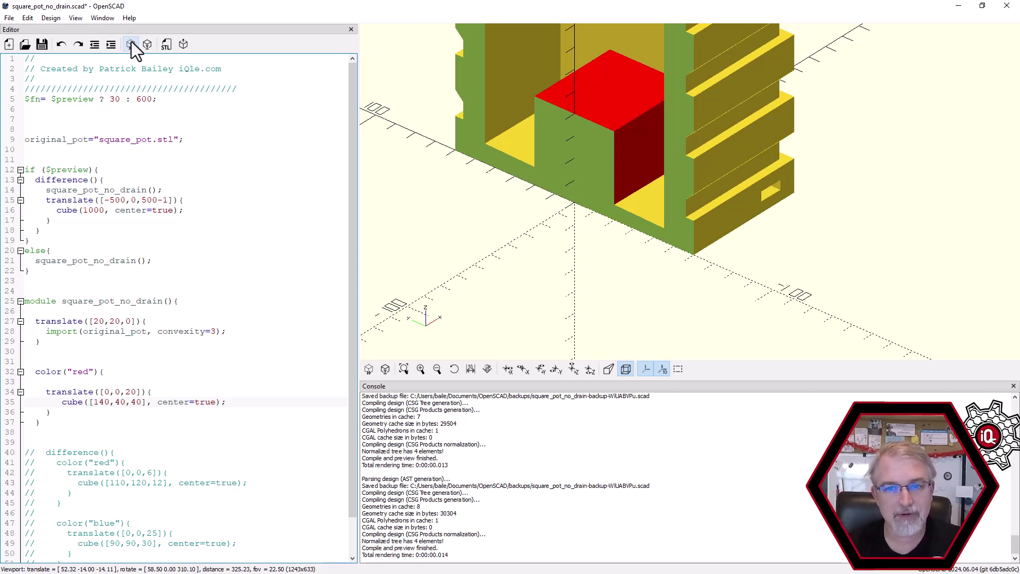
{"action": "left_click_drag", "start_coordinate": [645, 184], "coordinate": [601, 139]}
{"action": "left_click_drag", "start_coordinate": [786, 142], "coordinate": [776, 136]}
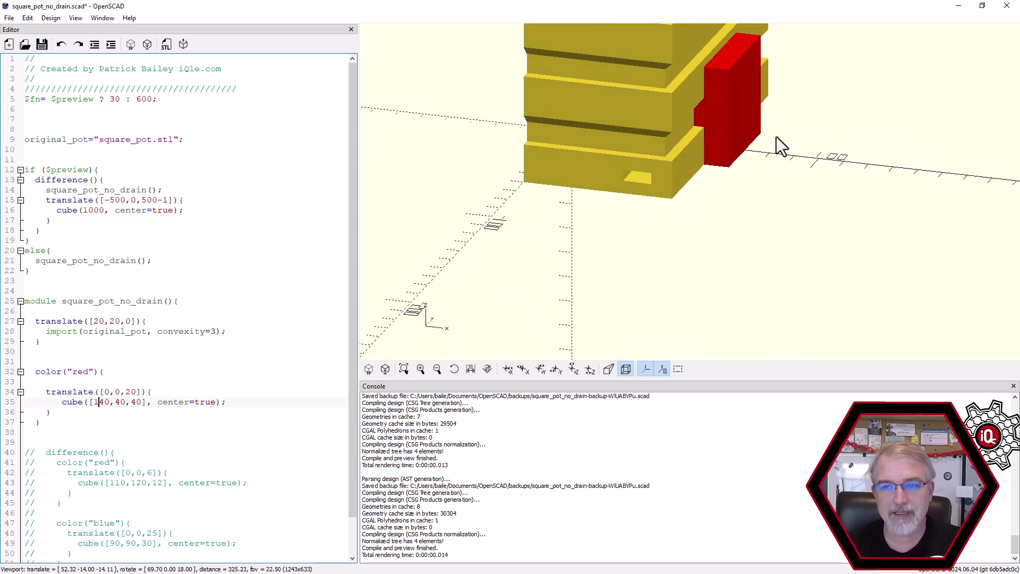
{"action": "scroll", "coordinate": [776, 136], "scroll_direction": "up", "scroll_amount": 5}
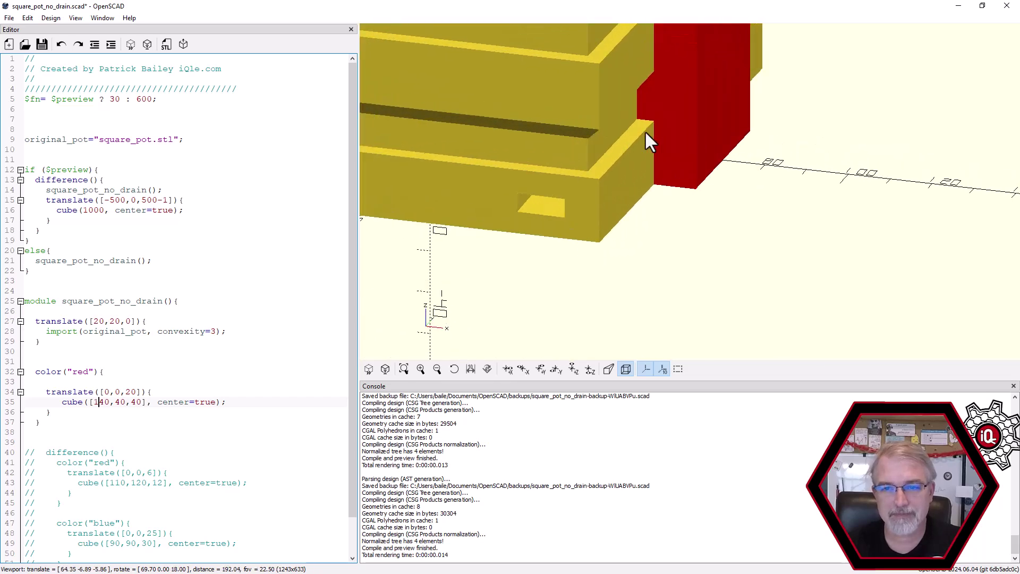
{"action": "left_click_drag", "start_coordinate": [639, 148], "coordinate": [640, 142]}
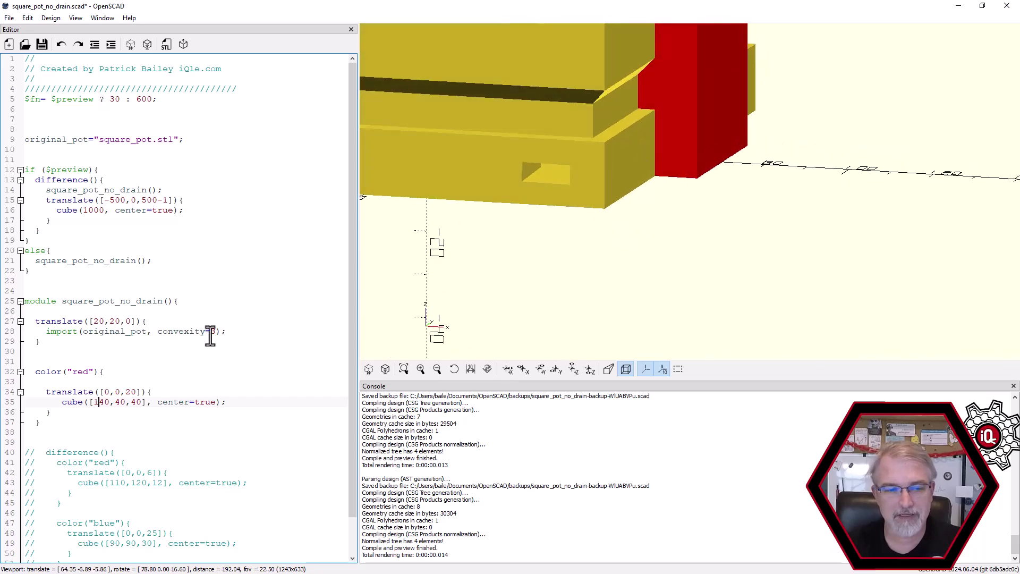
Try red block x sizes of 100 and 120, previewing each
{"action": "key", "text": "BackSpace"}
{"action": "type", "text": "0"}
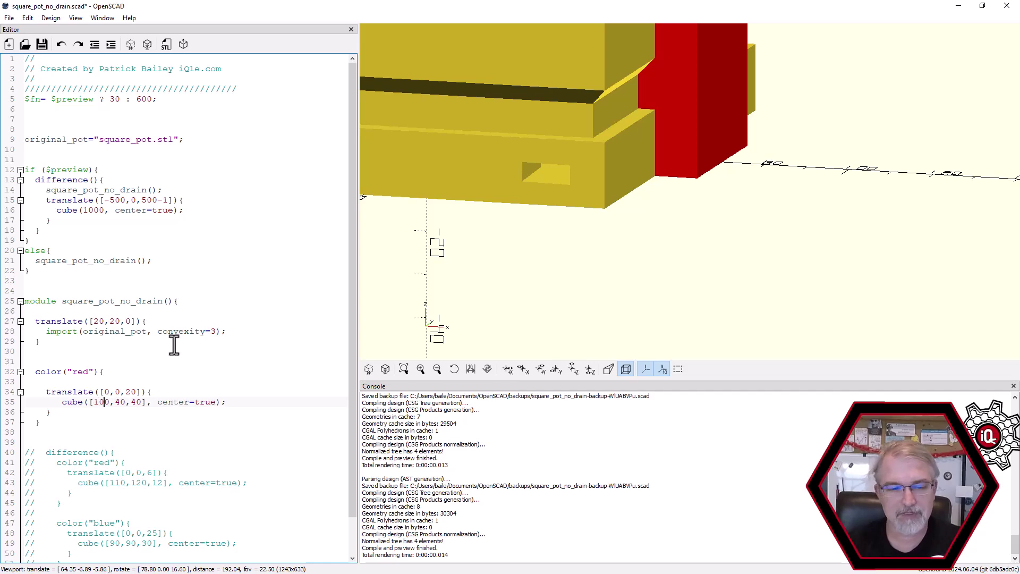
{"action": "left_click", "coordinate": [130, 44]}
{"action": "scroll", "coordinate": [585, 142], "scroll_direction": "down", "scroll_amount": 5}
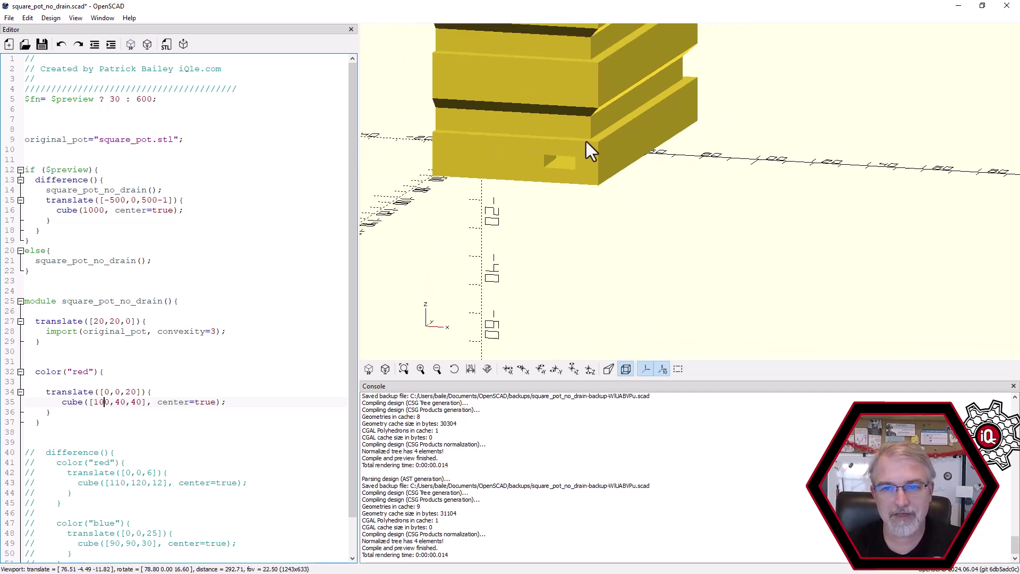
{"action": "mouse_move", "coordinate": [585, 141]}
{"action": "left_mouse_down"}
{"action": "mouse_move", "coordinate": [611, 154]}
{"action": "mouse_move", "coordinate": [576, 153]}
{"action": "left_mouse_up"}
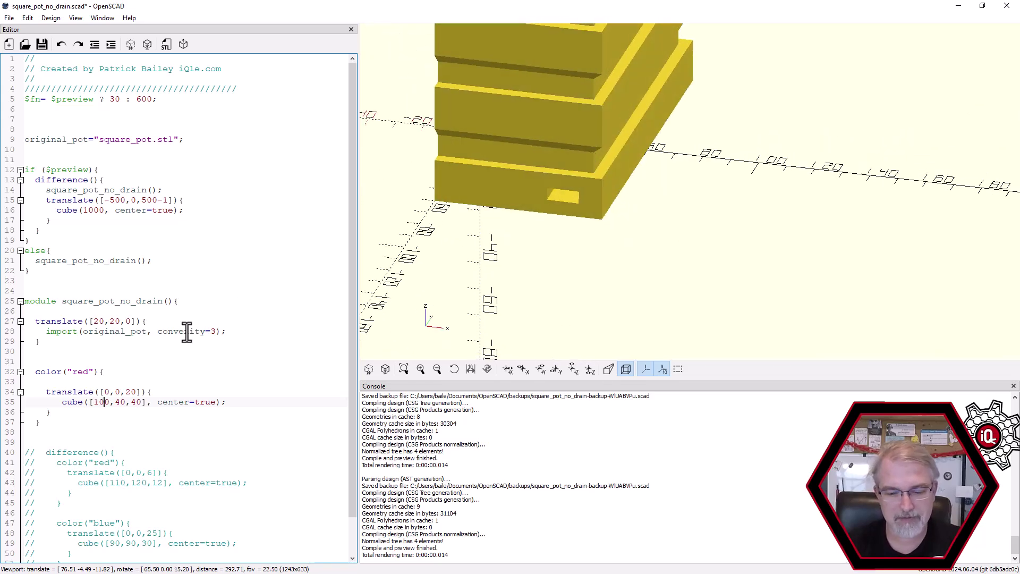
{"action": "key", "text": "BackSpace"}
{"action": "type", "text": "1"}
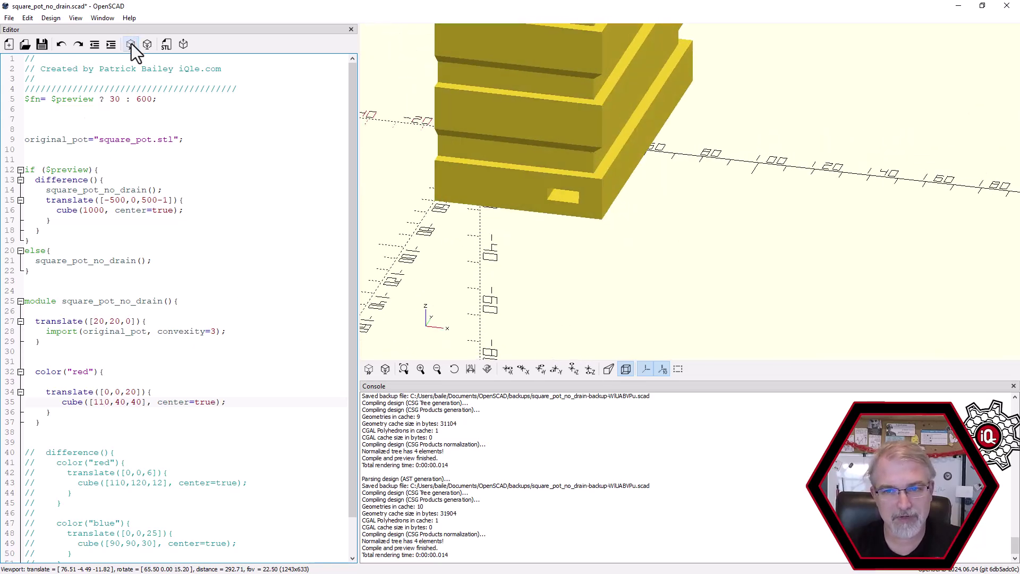
{"action": "key", "text": "BackSpace"}
{"action": "type", "text": "2"}
{"action": "left_click", "coordinate": [131, 45]}
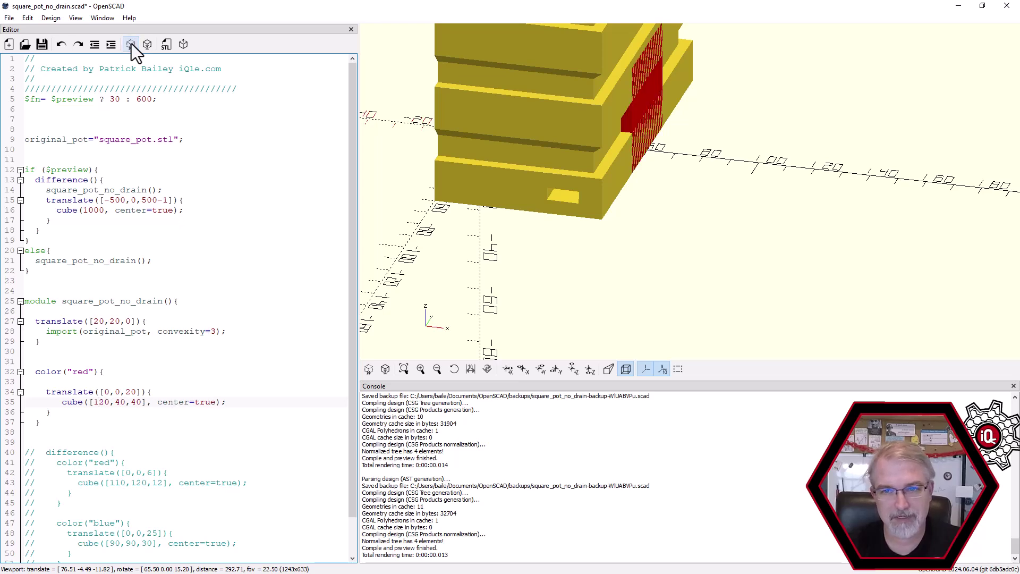
Try 121, then settle on an x size of 119 and check it against the walls
{"action": "key", "text": "Delete"}
{"action": "type", "text": "1"}
{"action": "left_click", "coordinate": [131, 44]}
{"action": "scroll", "coordinate": [606, 114], "scroll_direction": "up", "scroll_amount": 8}
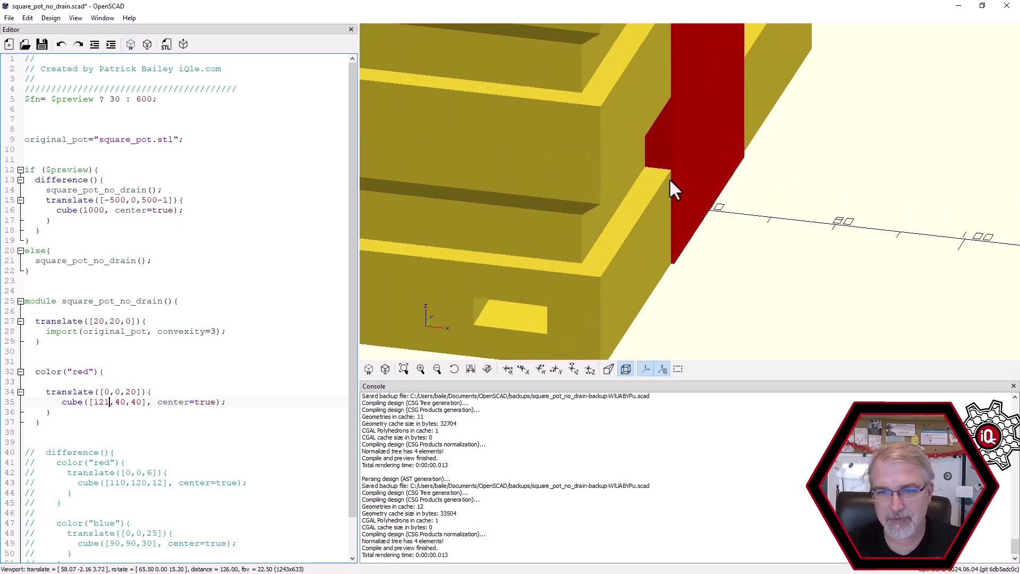
{"action": "key", "text": "BackSpace"}
{"action": "key", "text": "BackSpace"}
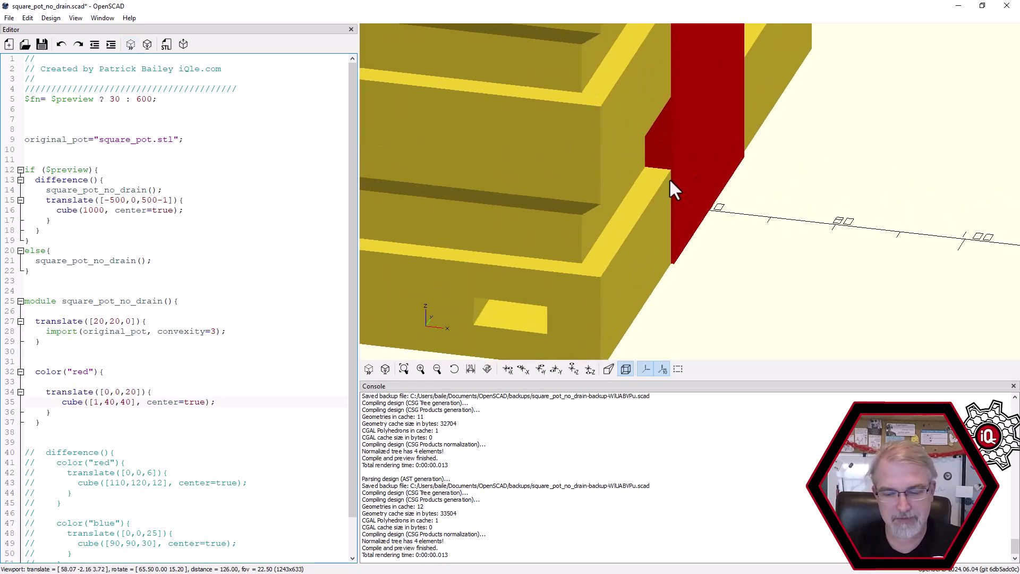
{"action": "type", "text": "19"}
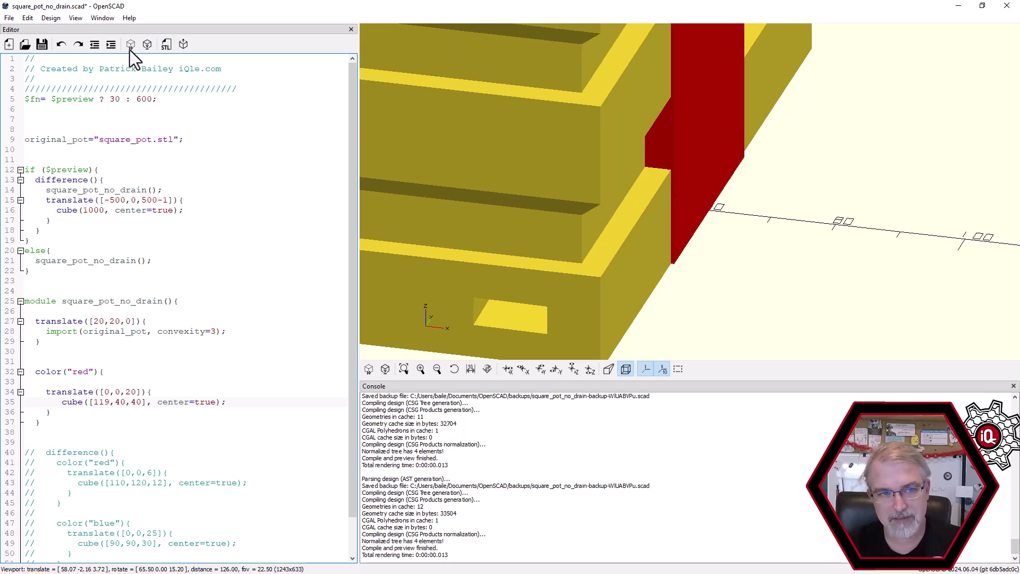
{"action": "left_click", "coordinate": [130, 45]}
{"action": "left_click_drag", "start_coordinate": [700, 201], "coordinate": [656, 159]}
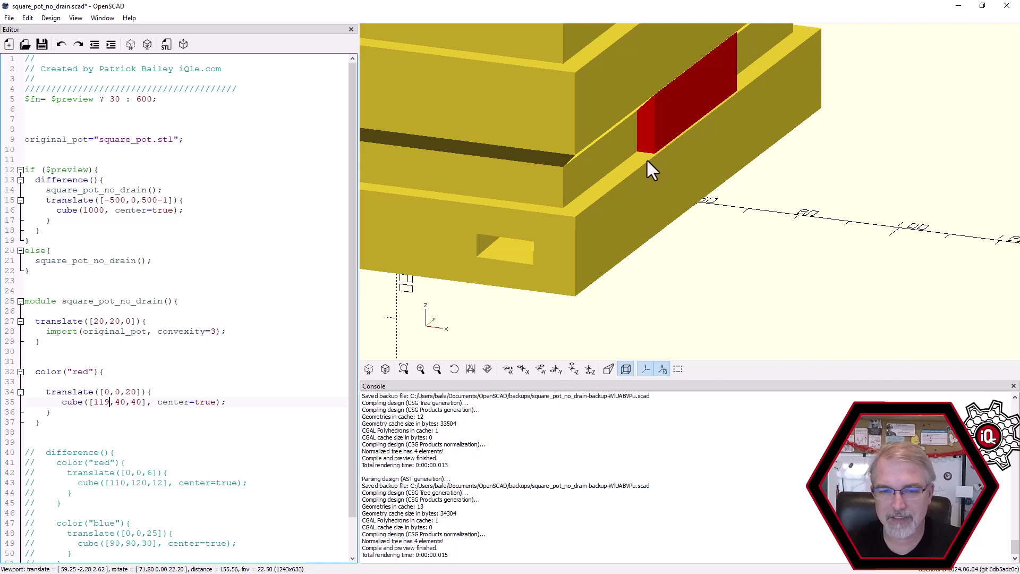
Add h=40; and rewrite the filler as translate([0,0,h/2]) with cube([119,40,h])
{"action": "double_click", "coordinate": [134, 402]}
{"action": "type", "text": "30"}
{"action": "left_click", "coordinate": [131, 382]}
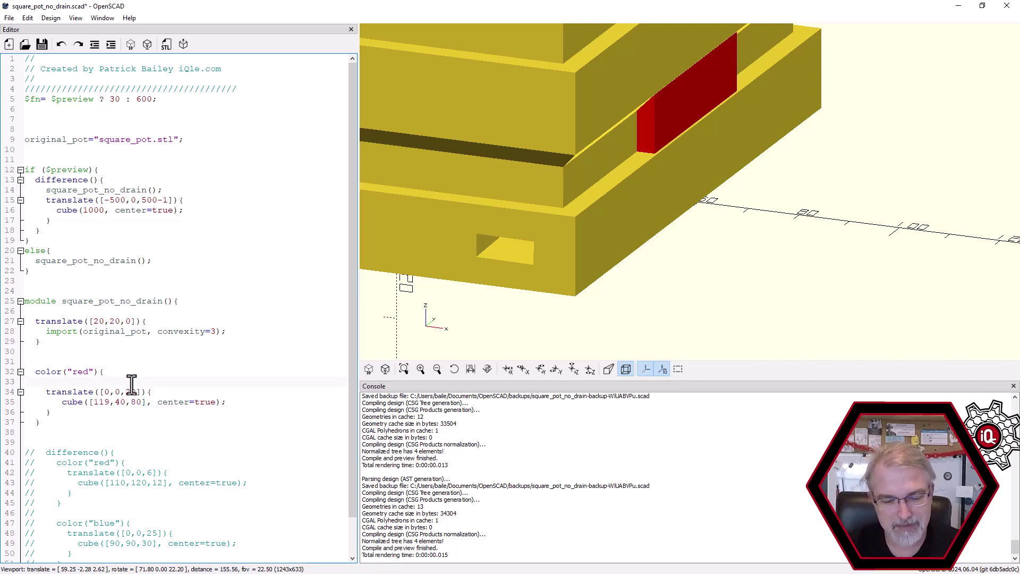
{"action": "type", "text": "he"}
{"action": "key", "text": "BackSpace"}
{"action": "type", "text": "="}
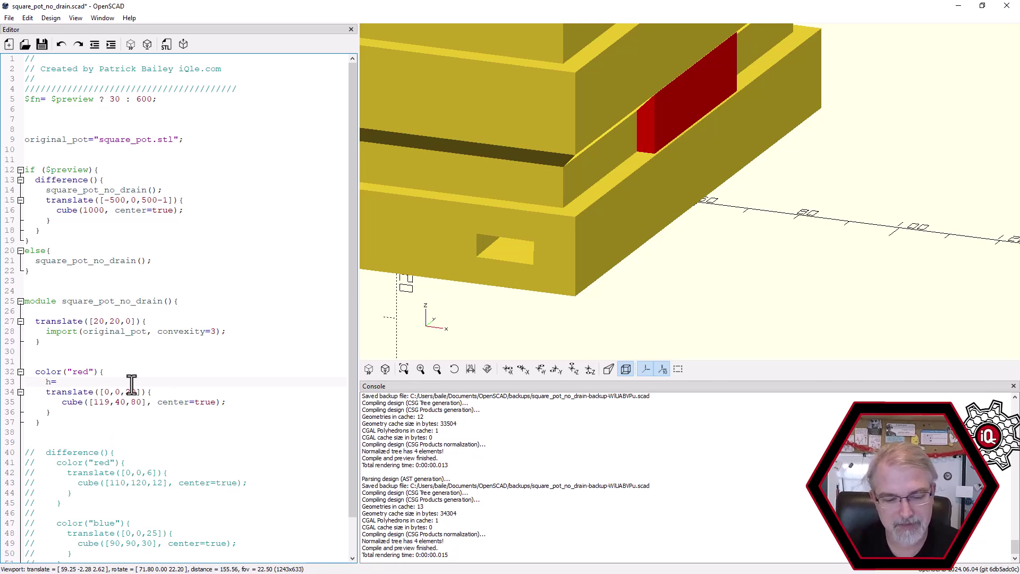
{"action": "type", "text": "40;"}
{"action": "left_click", "coordinate": [134, 392]}
{"action": "key", "text": "BackSpace"}
{"action": "key", "text": "BackSpace"}
{"action": "type", "text": "h/2"}
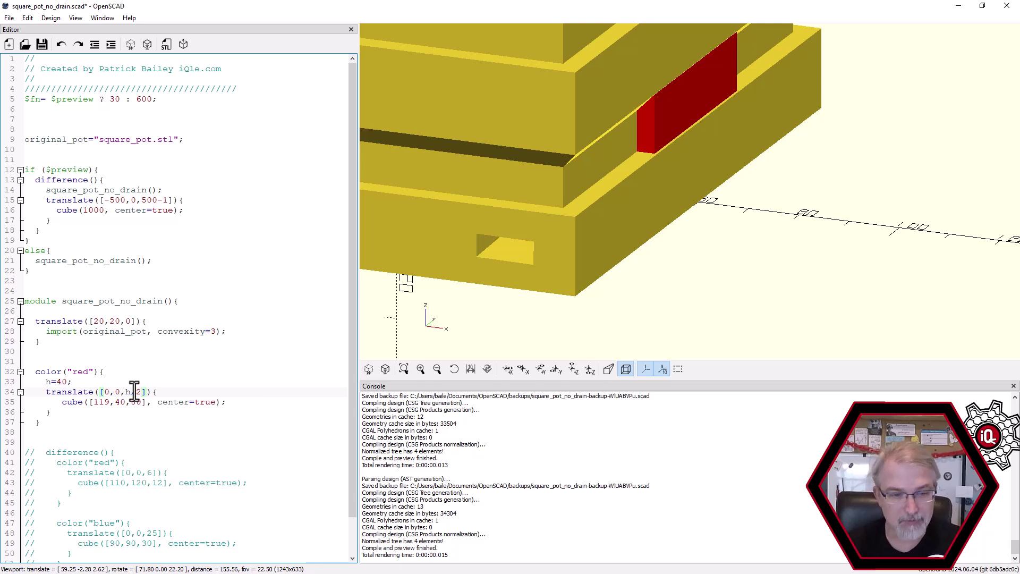
{"action": "left_click", "coordinate": [141, 400]}
{"action": "key", "text": "BackSpace"}
{"action": "key", "text": "BackSpace"}
{"action": "type", "text": "h"}
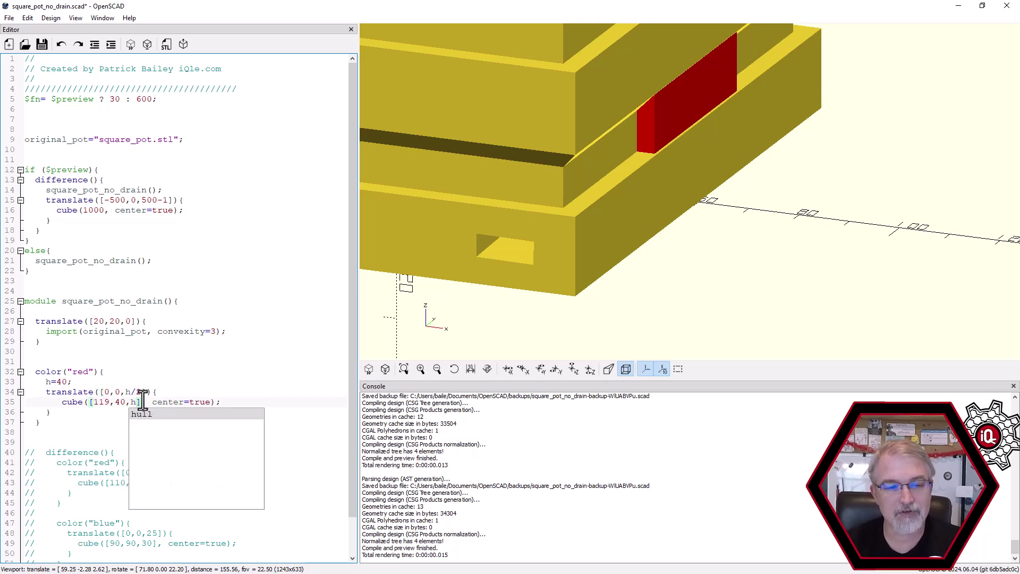
{"action": "left_click", "coordinate": [151, 392]}
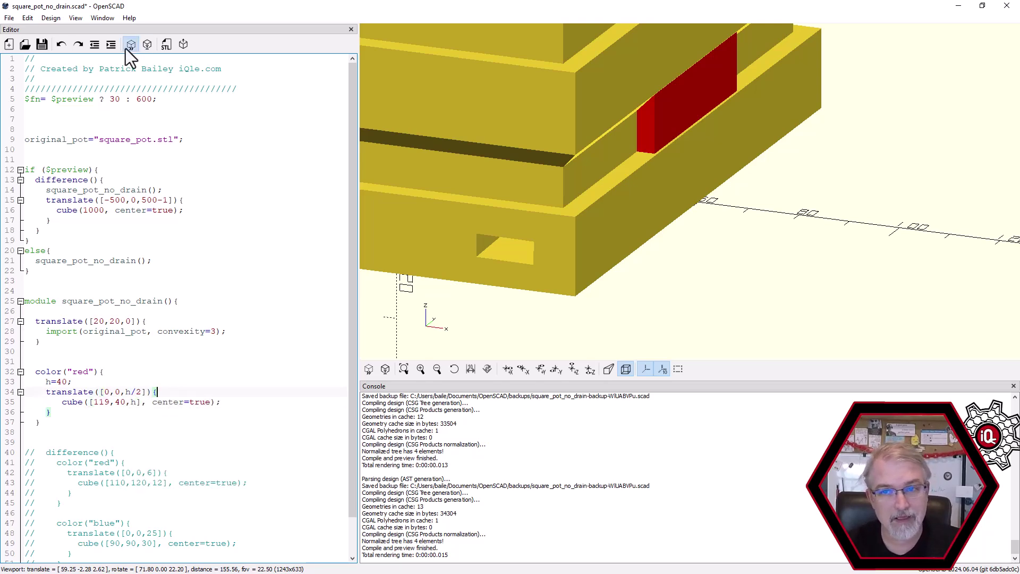
Try h values of 10, 20 and 18, previewing each
{"action": "left_click_drag", "start_coordinate": [626, 147], "coordinate": [636, 155]}
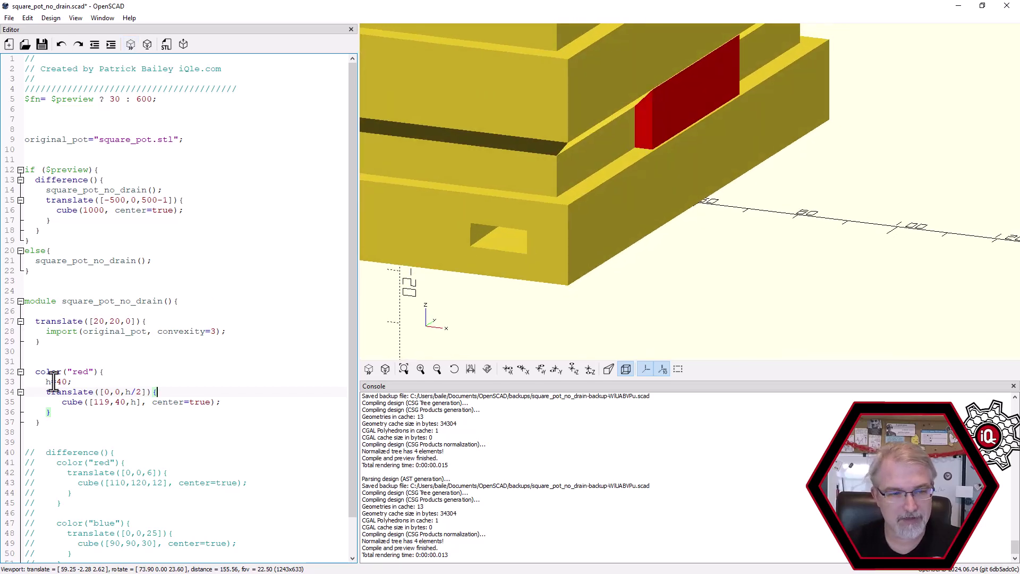
{"action": "left_click", "coordinate": [56, 381]}
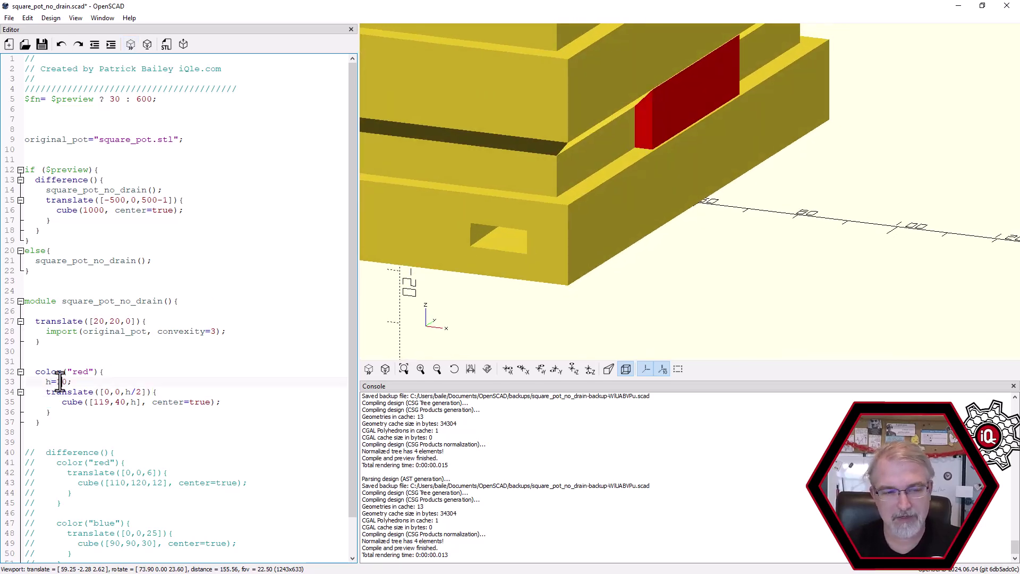
{"action": "key", "text": "Delete"}
{"action": "type", "text": "1"}
{"action": "left_click", "coordinate": [131, 45]}
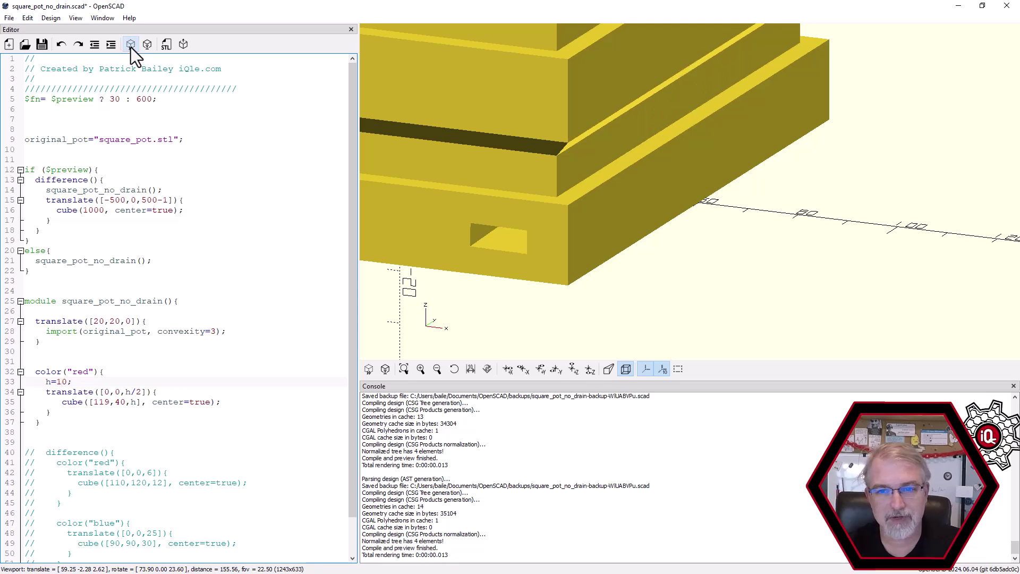
{"action": "key", "text": "BackSpace"}
{"action": "type", "text": "2"}
{"action": "left_click", "coordinate": [131, 44]}
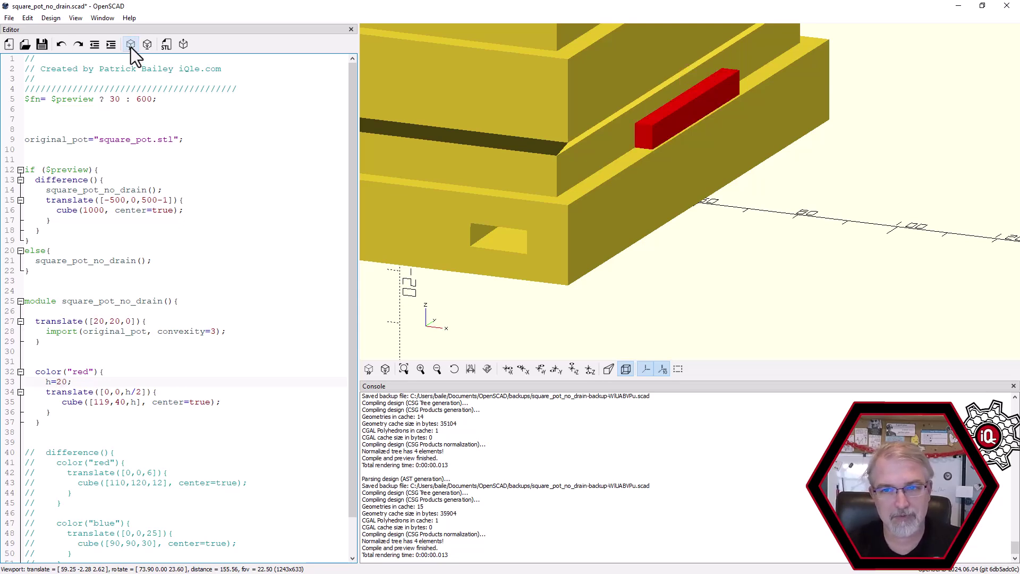
{"action": "scroll", "coordinate": [640, 128], "scroll_direction": "up", "scroll_amount": 3}
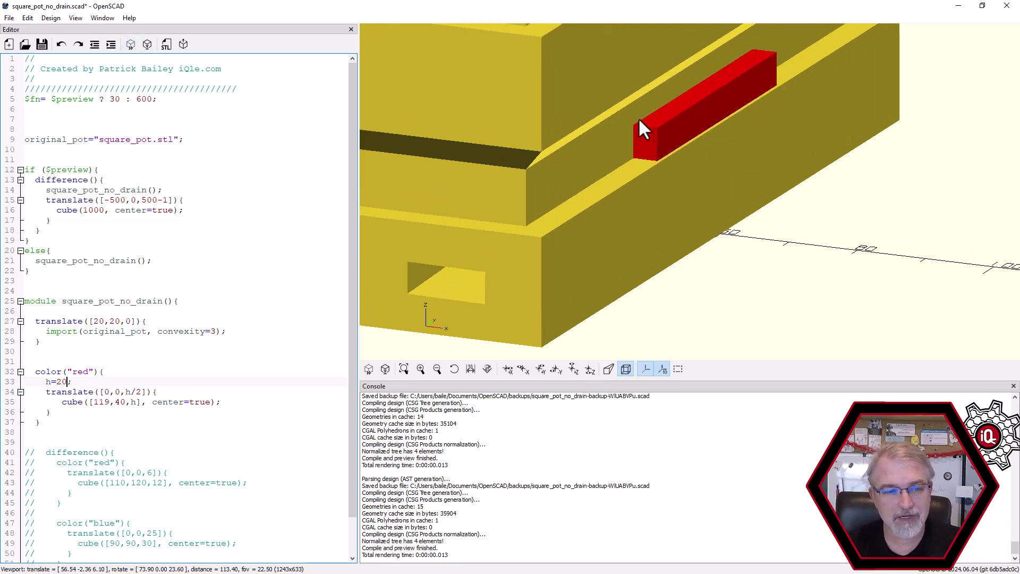
{"action": "key", "text": "BackSpace"}
{"action": "key", "text": "BackSpace"}
{"action": "type", "text": "18"}
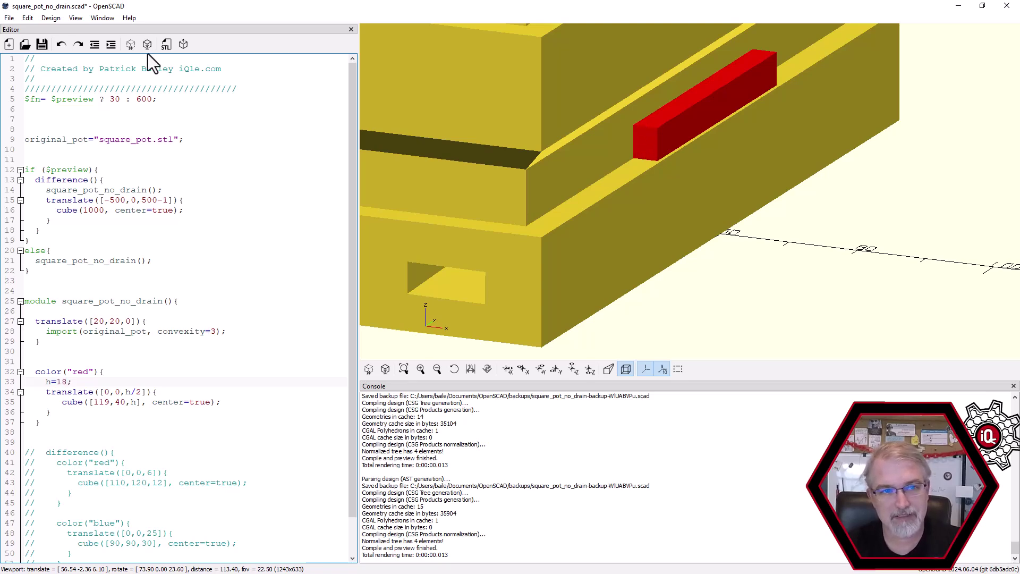
{"action": "left_click", "coordinate": [129, 45]}
Compare h=15 and h=16, settle on h=15, and orbit around the pot
{"action": "key", "text": "BackSpace"}
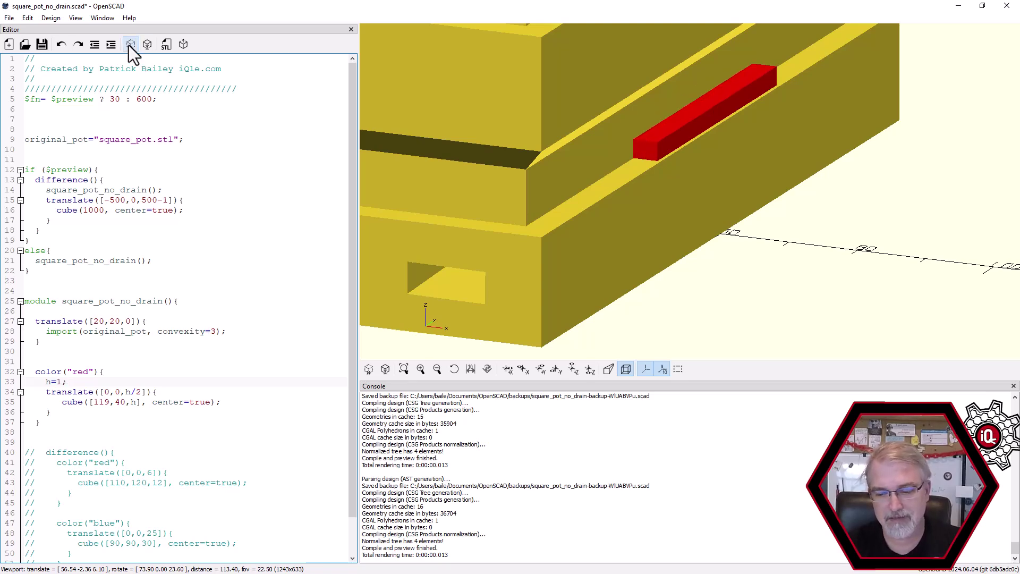
{"action": "type", "text": "5"}
{"action": "left_click", "coordinate": [131, 44]}
{"action": "key", "text": "BackSpace"}
{"action": "type", "text": "6"}
{"action": "left_click", "coordinate": [130, 45]}
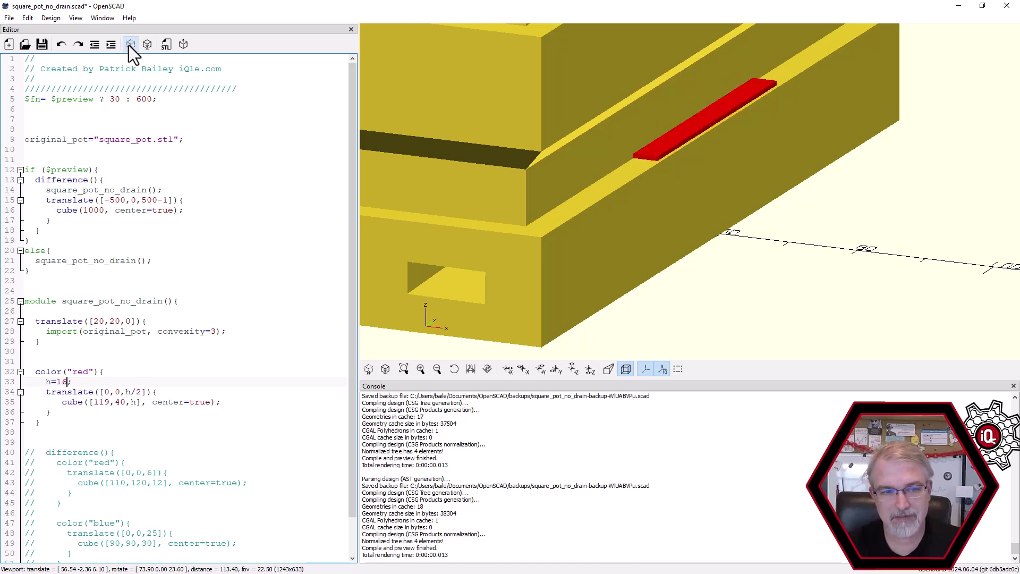
{"action": "type", "text": "5"}
{"action": "left_click", "coordinate": [129, 45]}
{"action": "left_click_drag", "start_coordinate": [457, 115], "coordinate": [829, 180]}
{"action": "scroll", "coordinate": [805, 183], "scroll_direction": "down", "scroll_amount": 3}
{"action": "scroll", "coordinate": [829, 181], "scroll_direction": "down", "scroll_amount": 5}
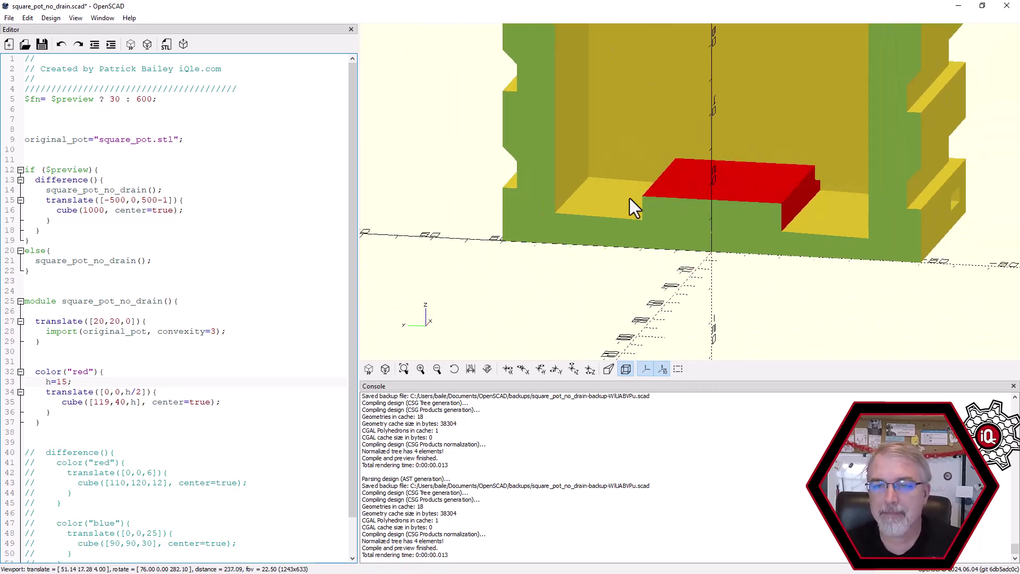
Change the red filler cube's width to 119 and preview the fit around the pot
{"action": "left_click", "coordinate": [125, 402]}
{"action": "key", "text": "BackSpace"}
{"action": "key", "text": "BackSpace"}
{"action": "key", "text": "BackSpace"}
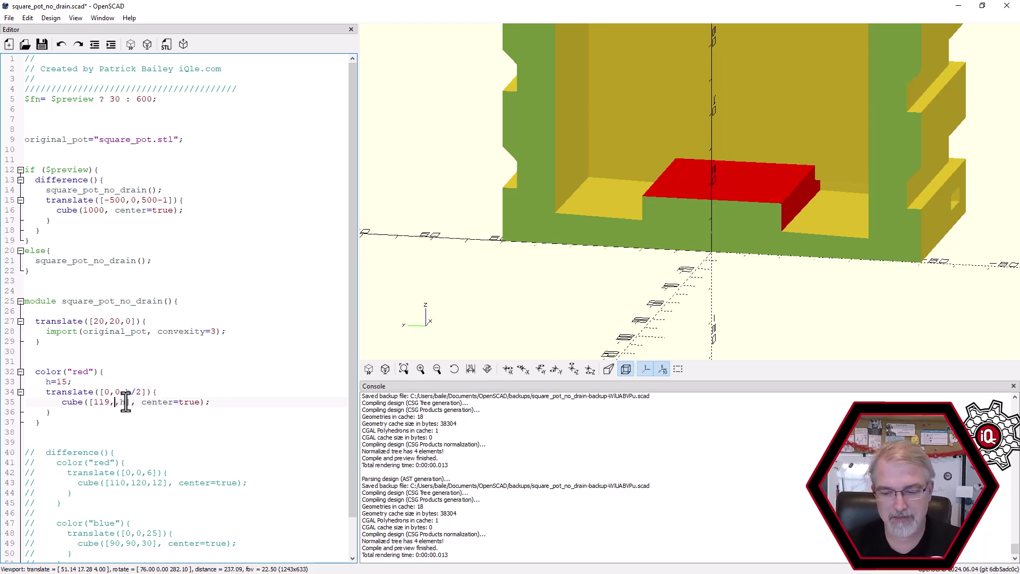
{"action": "type", "text": "80,"}
{"action": "key", "text": "BackSpace"}
{"action": "key", "text": "BackSpace"}
{"action": "type", "text": "119"}
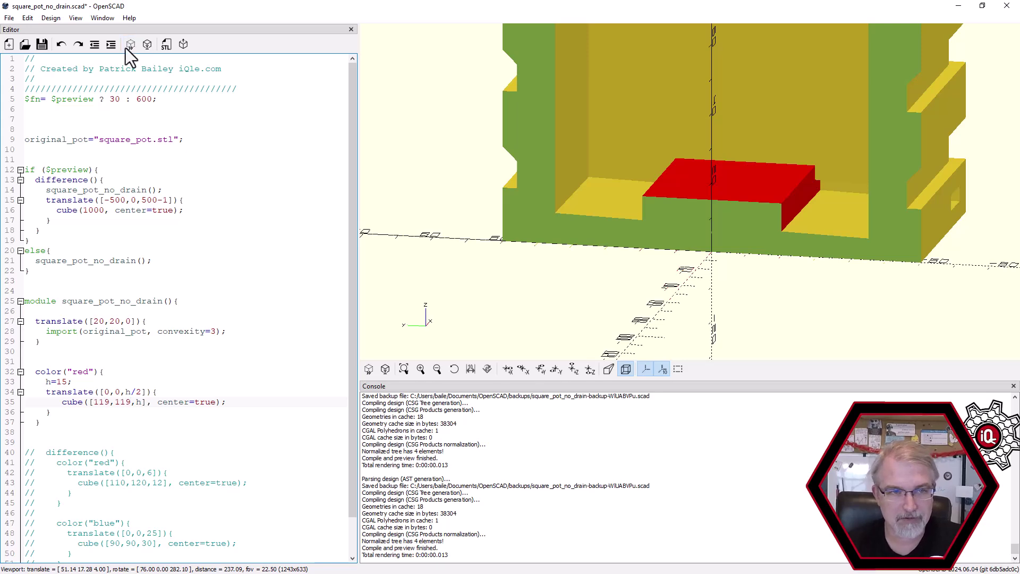
{"action": "left_click", "coordinate": [130, 44]}
{"action": "left_click_drag", "start_coordinate": [878, 223], "coordinate": [822, 283]}
{"action": "scroll", "coordinate": [822, 284], "scroll_direction": "up", "scroll_amount": 10}
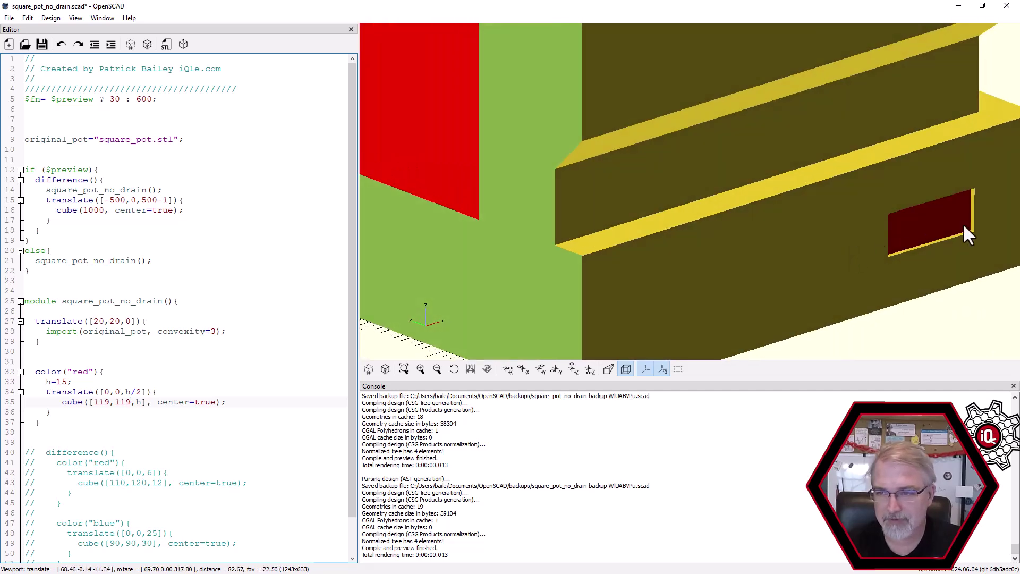
{"action": "left_click_drag", "start_coordinate": [710, 179], "coordinate": [732, 151]}
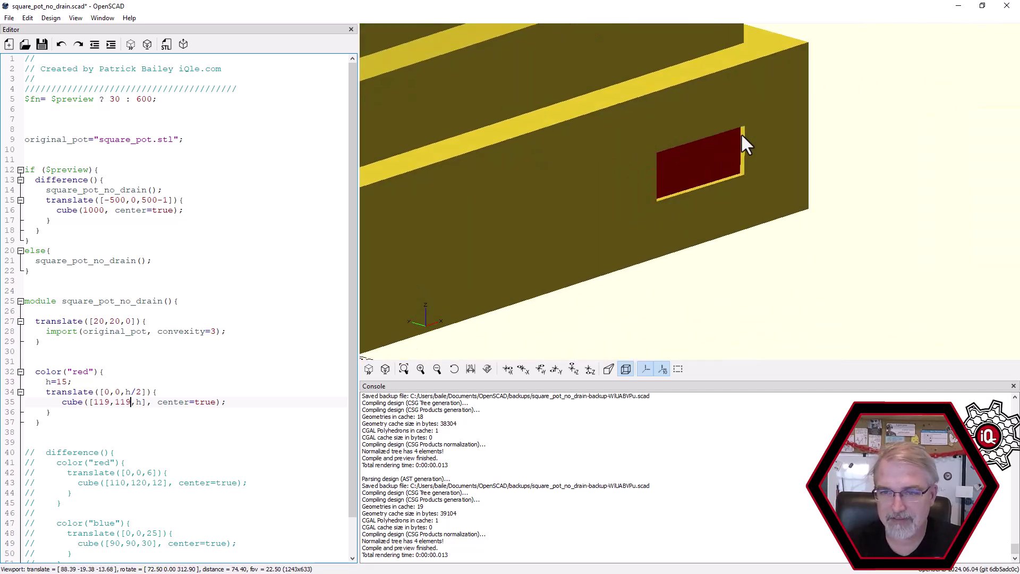
Set the filler's second dimension to 120 and preview the 119 by 120 slab
{"action": "key", "text": "BackSpace"}
{"action": "key", "text": "BackSpace"}
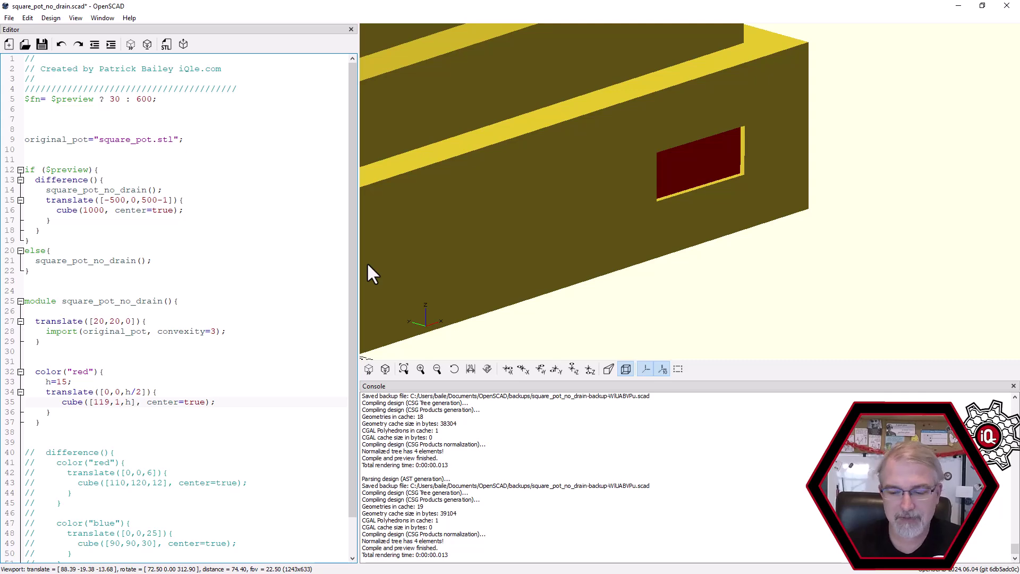
{"action": "type", "text": "20"}
{"action": "left_click", "coordinate": [130, 46]}
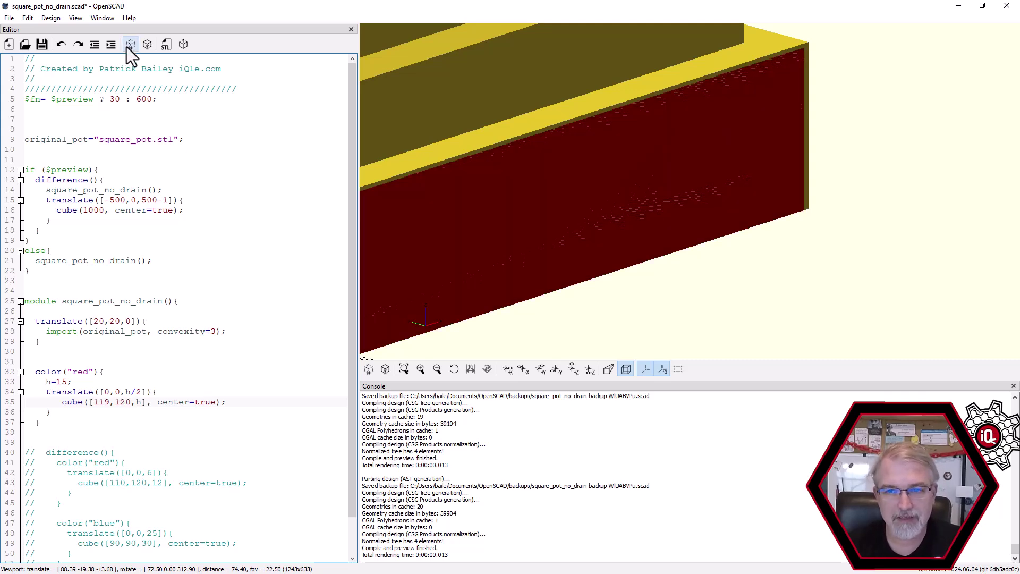
{"action": "left_click_drag", "start_coordinate": [616, 152], "coordinate": [759, 196]}
{"action": "scroll", "coordinate": [776, 184], "scroll_direction": "down", "scroll_amount": 3}
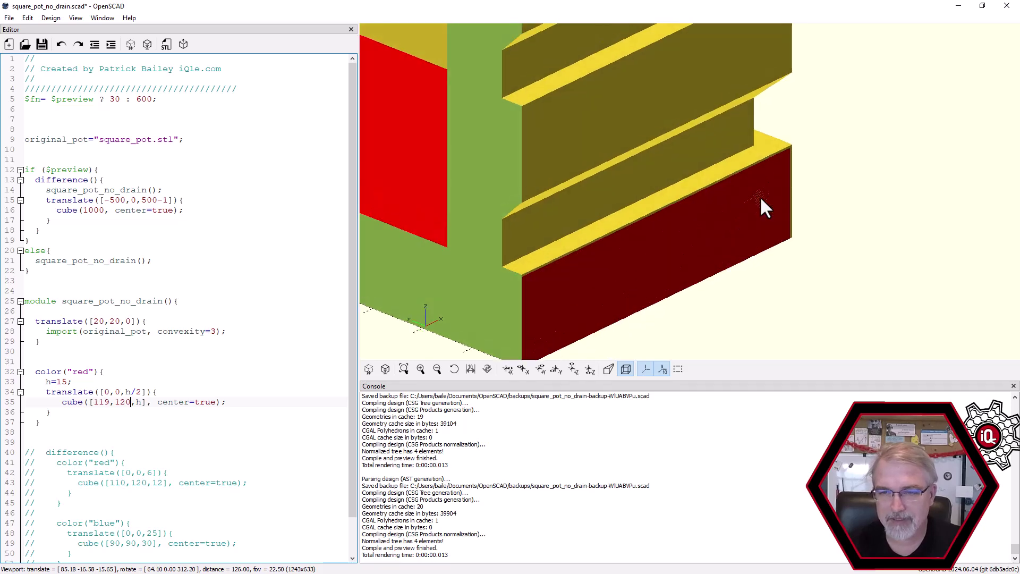
Render the full combined model and orbit the result
{"action": "left_click", "coordinate": [149, 46]}
{"action": "scroll", "coordinate": [620, 179], "scroll_direction": "down", "scroll_amount": 5}
{"action": "mouse_move", "coordinate": [620, 180]}
{"action": "left_mouse_down"}
{"action": "mouse_move", "coordinate": [627, 175]}
{"action": "mouse_move", "coordinate": [671, 238]}
{"action": "mouse_move", "coordinate": [606, 244]}
{"action": "mouse_move", "coordinate": [553, 200]}
{"action": "mouse_move", "coordinate": [618, 199]}
{"action": "mouse_move", "coordinate": [618, 217]}
{"action": "mouse_move", "coordinate": [615, 197]}
{"action": "left_mouse_up"}
{"action": "scroll", "coordinate": [627, 174], "scroll_direction": "up", "scroll_amount": 6}
{"action": "scroll", "coordinate": [671, 238], "scroll_direction": "down", "scroll_amount": 1}
Preview again and orbit to inspect the red floor lying across the pot's interior
{"action": "left_click", "coordinate": [131, 45]}
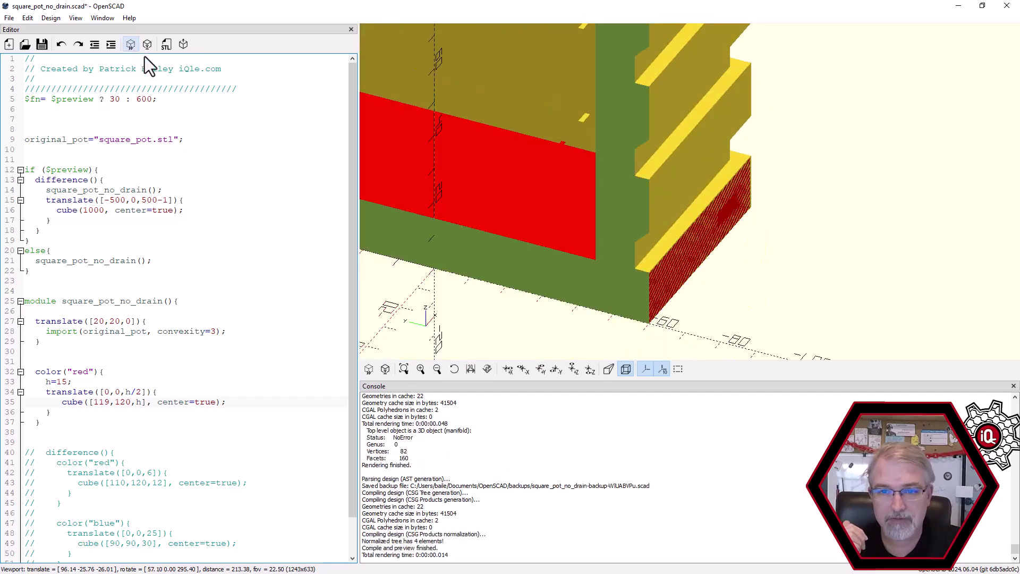
{"action": "scroll", "coordinate": [603, 183], "scroll_direction": "down", "scroll_amount": 4}
{"action": "left_click_drag", "start_coordinate": [611, 192], "coordinate": [639, 206]}
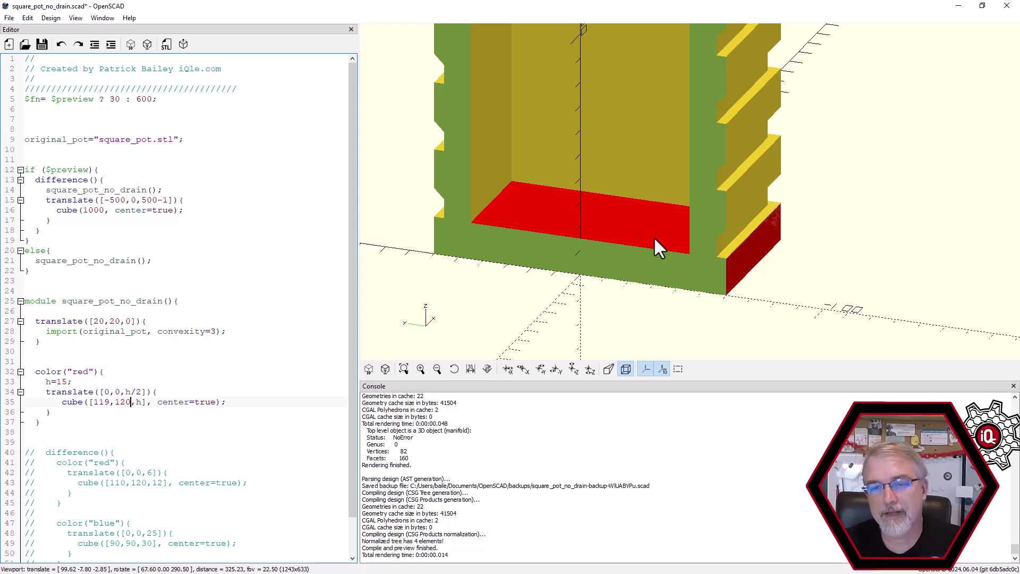
{"action": "left_click_drag", "start_coordinate": [654, 239], "coordinate": [668, 226]}
{"action": "left_click_drag", "start_coordinate": [522, 190], "coordinate": [627, 177]}
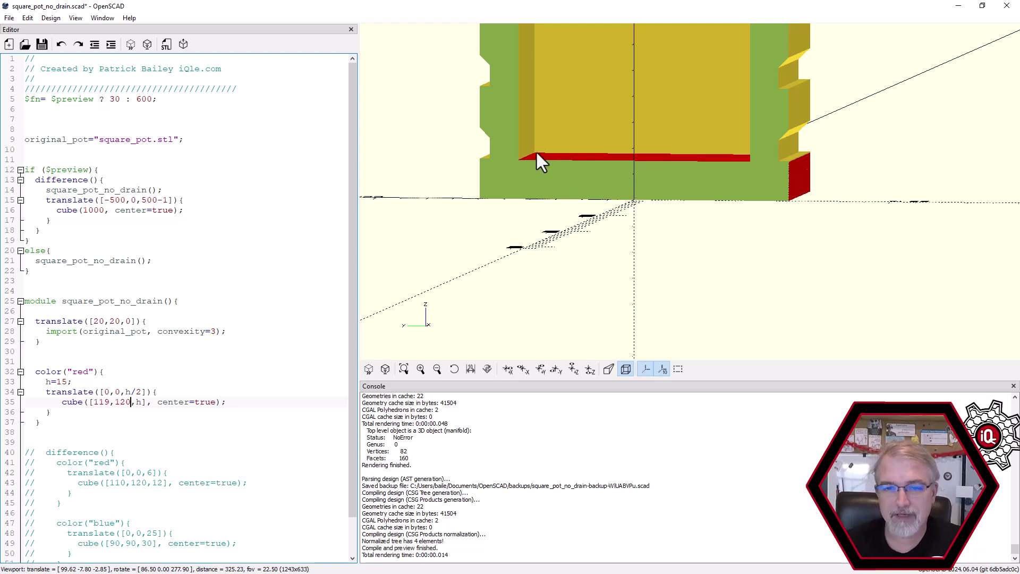
{"action": "mouse_move", "coordinate": [741, 185]}
{"action": "left_mouse_down"}
{"action": "mouse_move", "coordinate": [753, 196]}
{"action": "mouse_move", "coordinate": [741, 198]}
{"action": "left_mouse_up"}
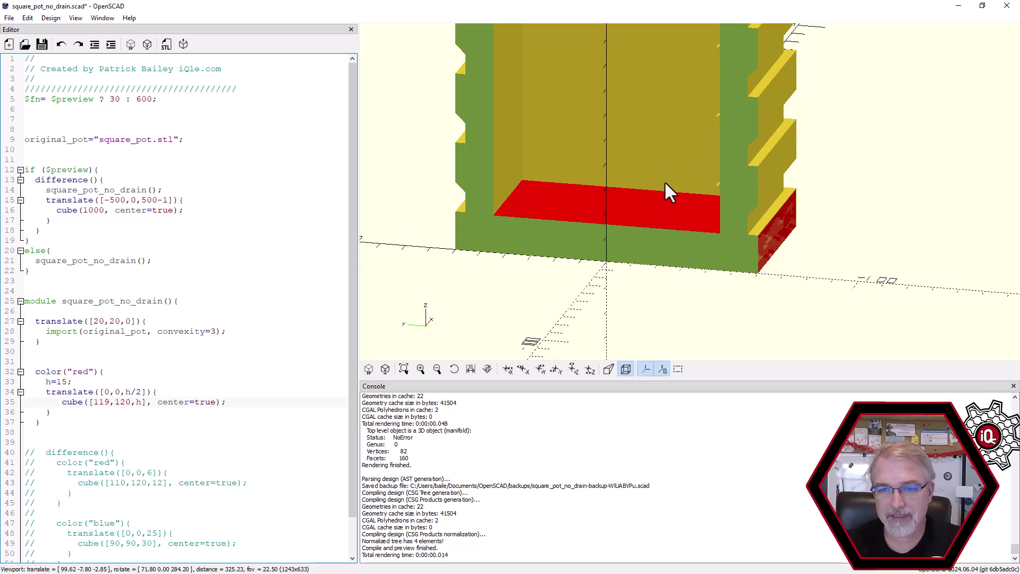
Add a color("blue"){ } block containing a copy of the filler's height, translate and cube code
{"action": "left_click", "coordinate": [48, 421]}
{"action": "key", "text": "Return"}
{"action": "key", "text": "Return"}
{"action": "type", "text": "color(\"blue\"){"}
{"action": "key", "text": "Return"}
{"action": "key", "text": "Return"}
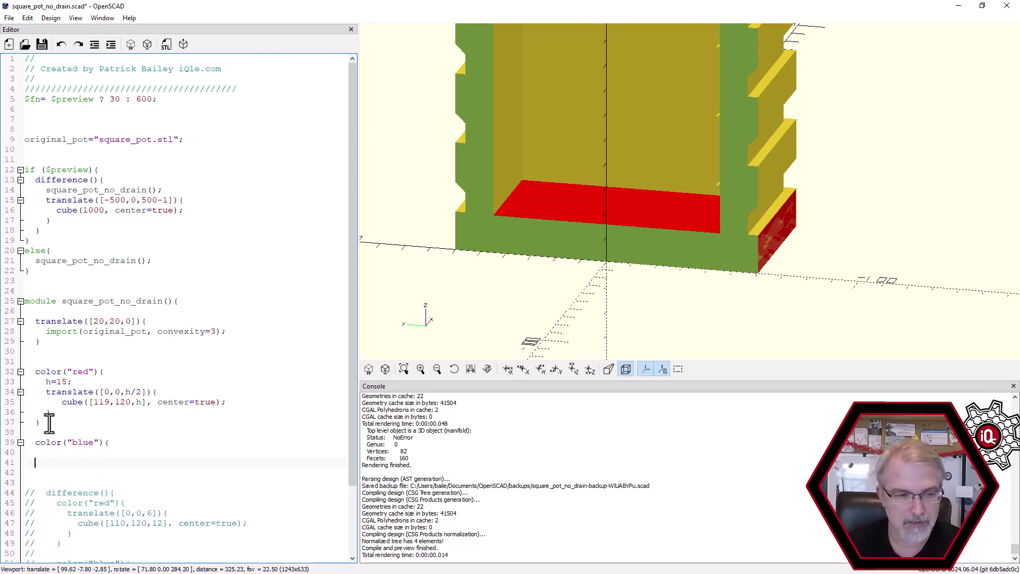
{"action": "type", "text": "}"}
{"action": "key", "text": "Up"}
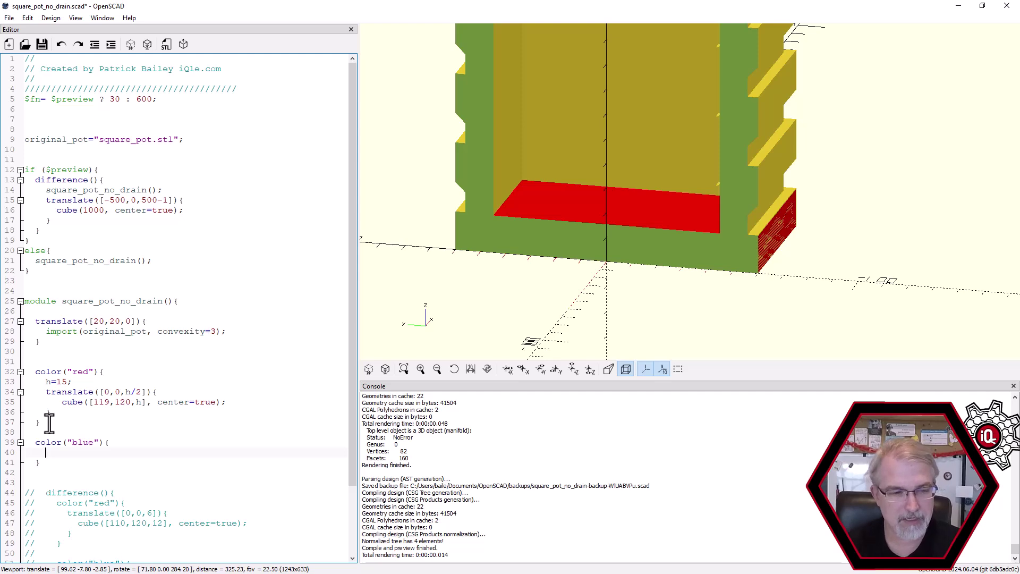
{"action": "left_click_drag", "start_coordinate": [51, 413], "coordinate": [1, 393]}
{"action": "key", "text": "ctrl+c"}
{"action": "left_click", "coordinate": [1, 398]}
{"action": "key", "text": "Down"}
{"action": "key", "text": "Down"}
{"action": "key", "text": "ctrl+v"}
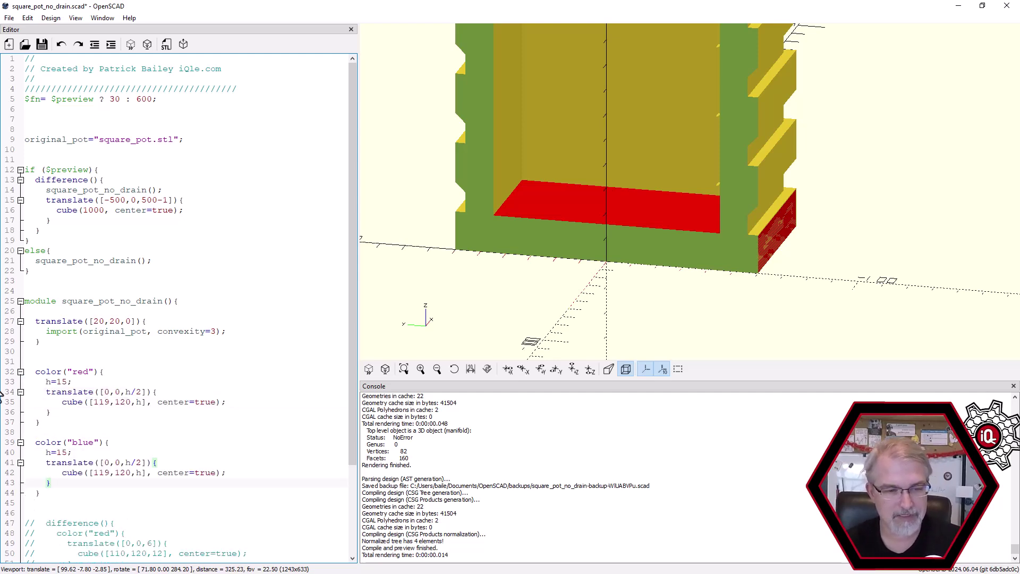
{"action": "scroll", "coordinate": [107, 486], "scroll_direction": "down", "scroll_amount": 1}
Remove the blue block's h=15 line, set its translate offset to 40, and preview
{"action": "left_click", "coordinate": [64, 423]}
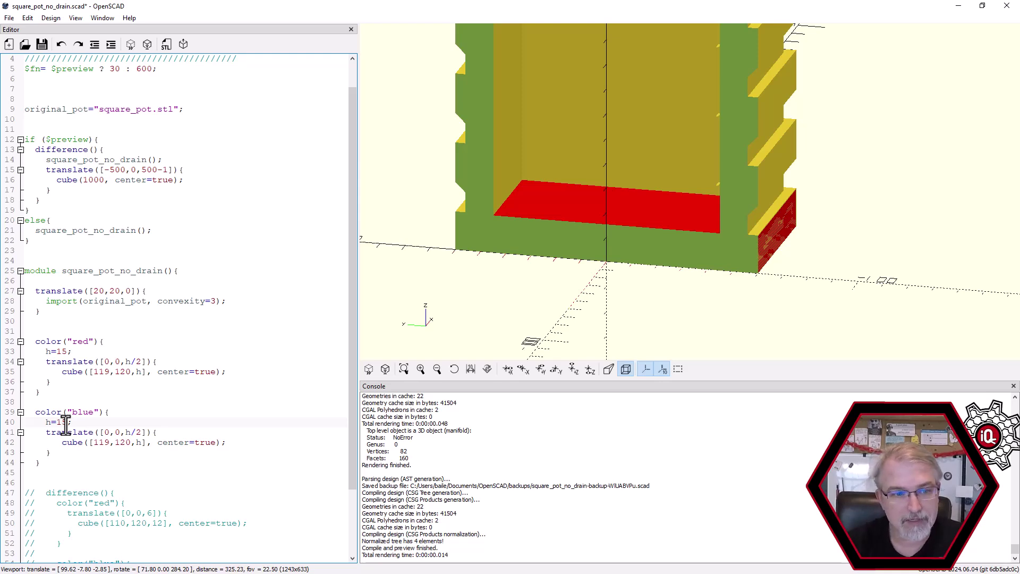
{"action": "left_click_drag", "start_coordinate": [72, 423], "coordinate": [12, 420]}
{"action": "key", "text": "BackSpace"}
{"action": "key", "text": "BackSpace"}
{"action": "left_click_drag", "start_coordinate": [142, 423], "coordinate": [128, 424]}
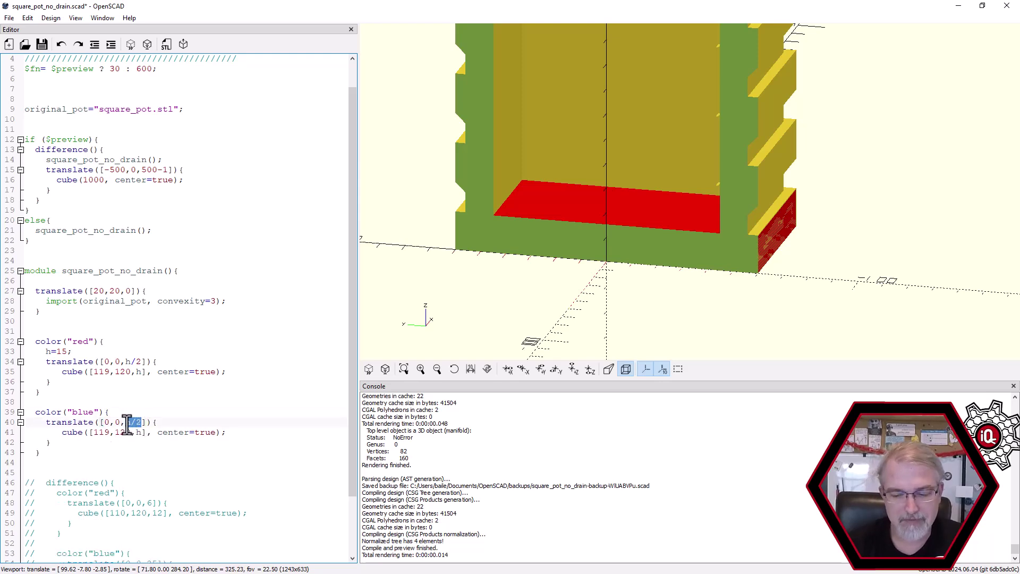
{"action": "type", "text": "40"}
{"action": "left_click", "coordinate": [130, 44]}
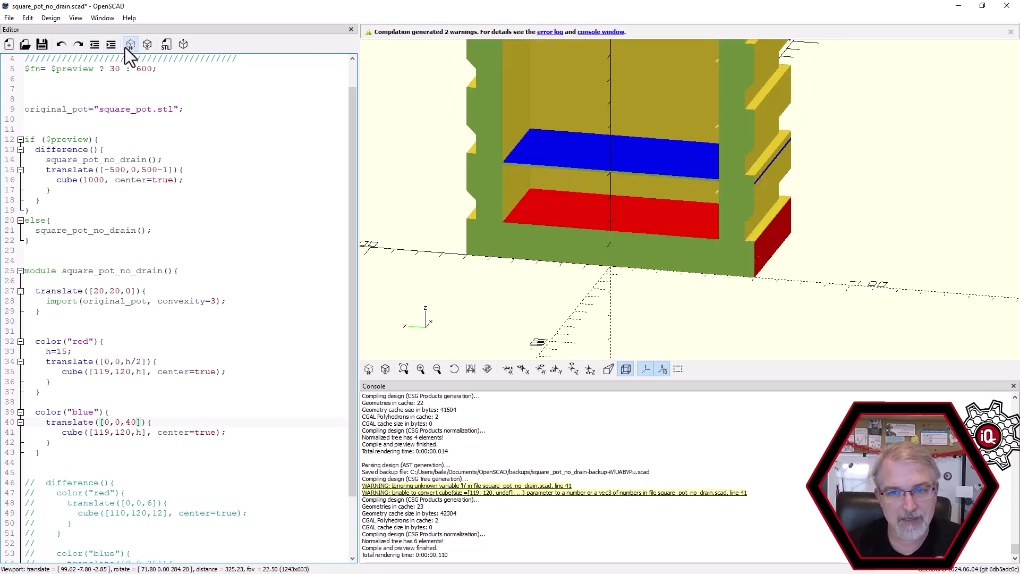
{"action": "left_click_drag", "start_coordinate": [577, 218], "coordinate": [578, 215]}
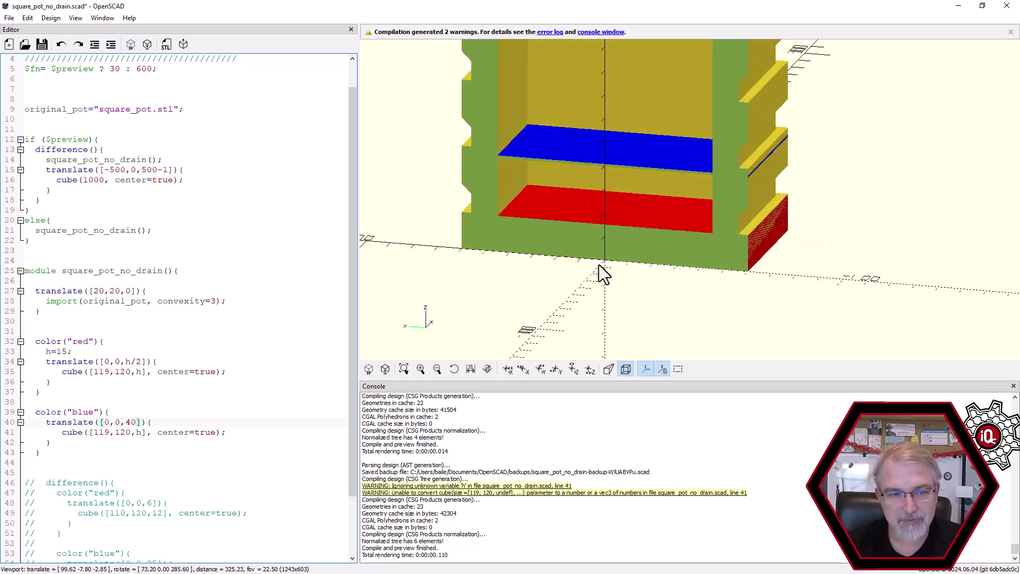
{"action": "scroll", "coordinate": [584, 220], "scroll_direction": "up", "scroll_amount": 2}
Replace the blue cube's undefined h height with 40 and preview
{"action": "left_click", "coordinate": [142, 432]}
{"action": "key", "text": "BackSpace"}
{"action": "type", "text": "40"}
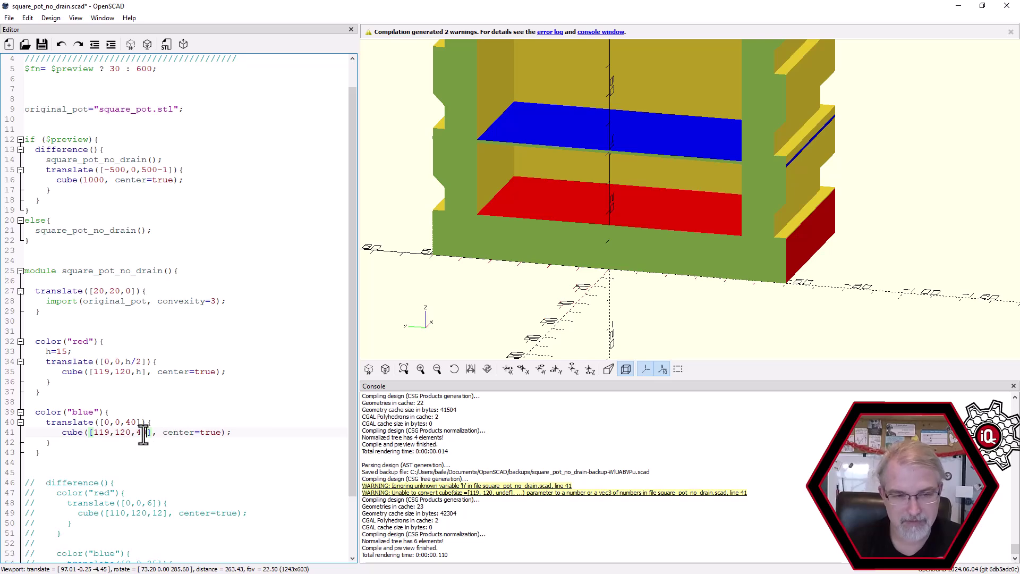
{"action": "left_click", "coordinate": [130, 44]}
{"action": "left_click_drag", "start_coordinate": [515, 160], "coordinate": [513, 168]}
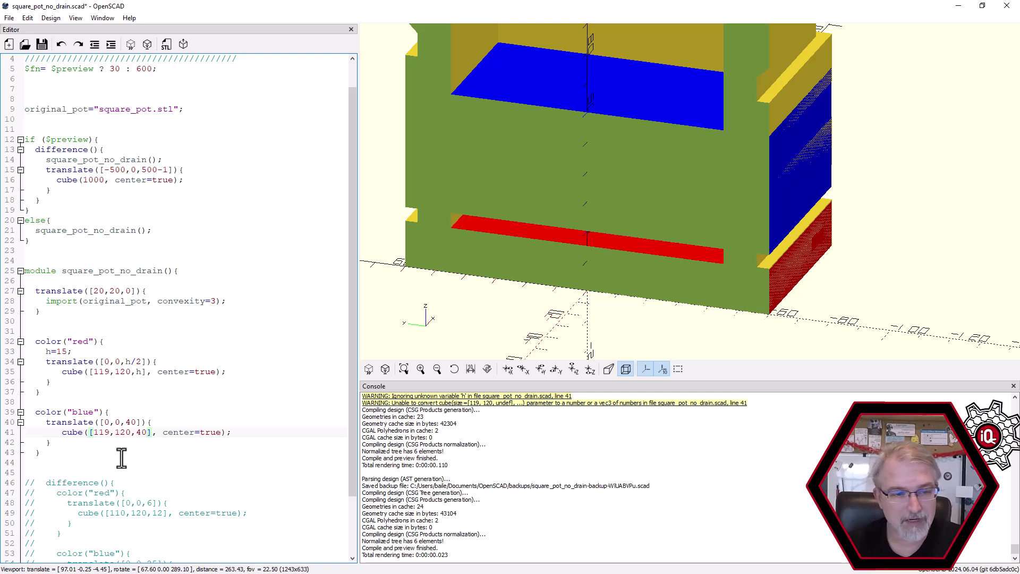
Resize the blue cube to 100 by 100 and preview it
{"action": "left_click", "coordinate": [105, 433]}
{"action": "key", "text": "shift+Right"}
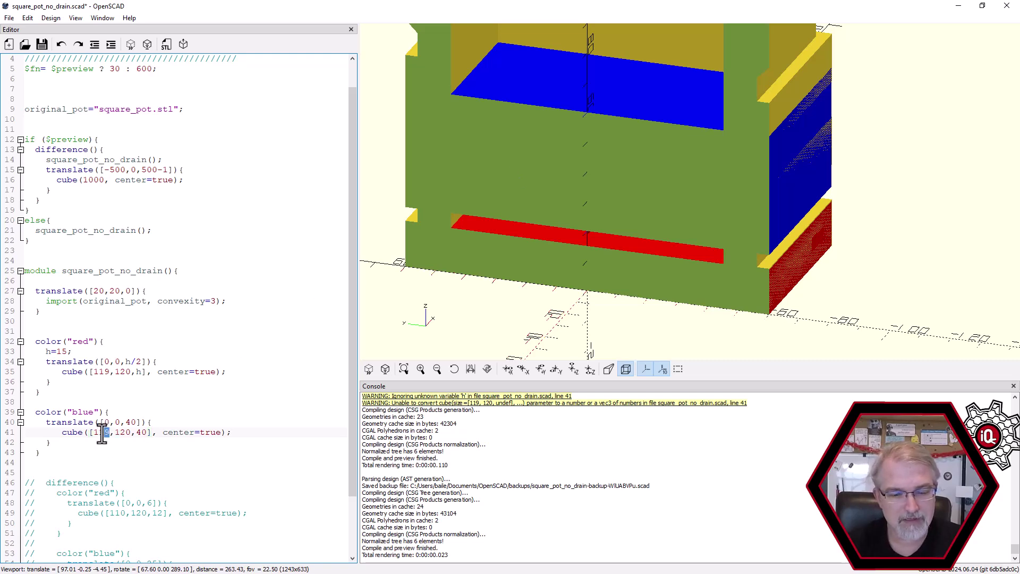
{"action": "key", "text": "BackSpace"}
{"action": "key", "text": "BackSpace"}
{"action": "type", "text": "00"}
{"action": "left_click", "coordinate": [130, 432]}
{"action": "key", "text": "BackSpace"}
{"action": "key", "text": "BackSpace"}
{"action": "type", "text": "00"}
{"action": "left_click", "coordinate": [136, 45]}
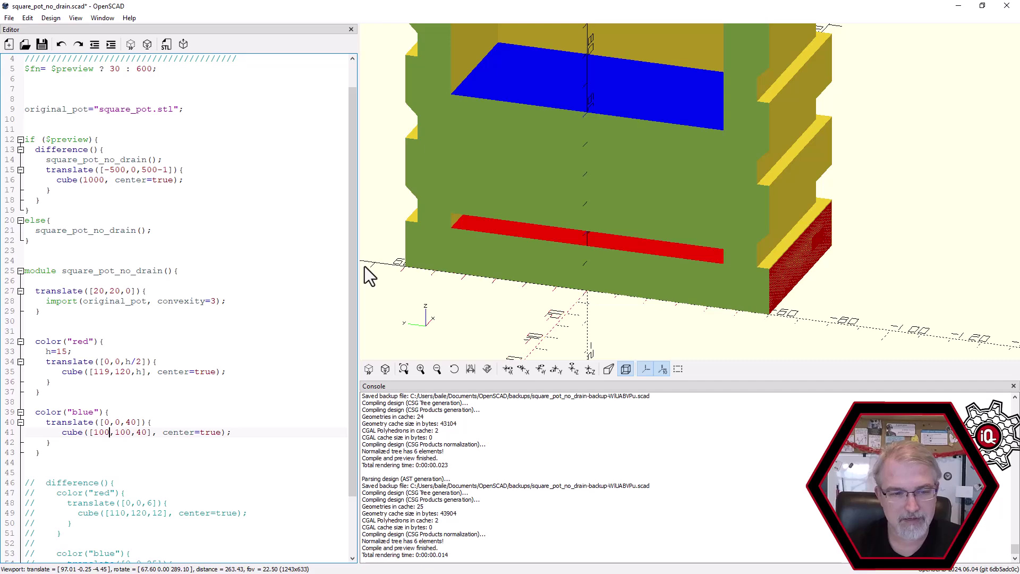
Narrow the blue cube to 80 wide, then 80 by 80, previewing each change
{"action": "key", "text": "BackSpace"}
{"action": "key", "text": "BackSpace"}
{"action": "key", "text": "BackSpace"}
{"action": "type", "text": "80"}
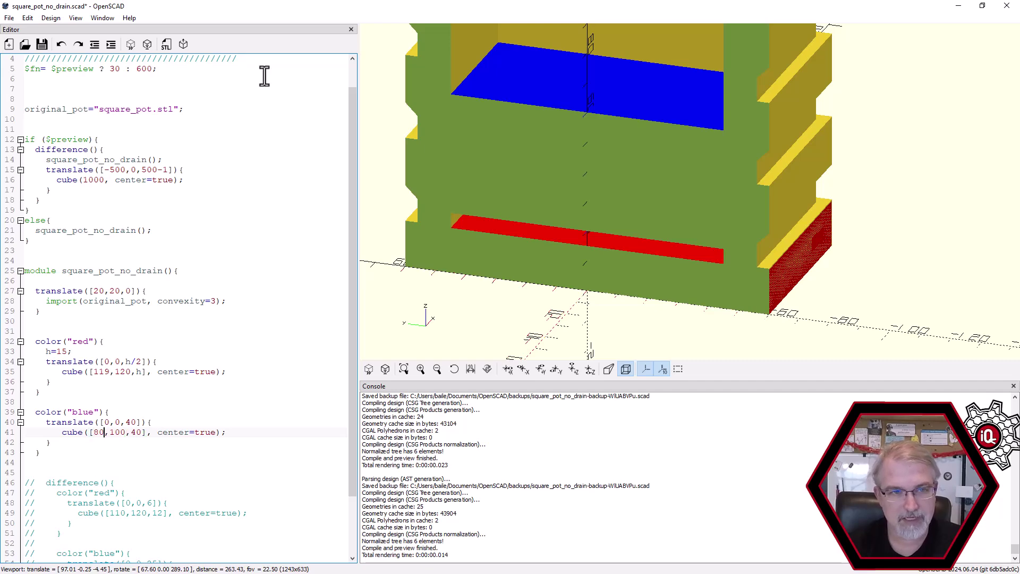
{"action": "left_click", "coordinate": [132, 46]}
{"action": "left_click_drag", "start_coordinate": [466, 130], "coordinate": [404, 308]}
{"action": "left_click", "coordinate": [120, 432]}
{"action": "key", "text": "BackSpace"}
{"action": "key", "text": "BackSpace"}
{"action": "type", "text": "8"}
{"action": "left_click", "coordinate": [132, 46]}
{"action": "left_click_drag", "start_coordinate": [579, 282], "coordinate": [594, 212]}
{"action": "scroll", "coordinate": [593, 213], "scroll_direction": "up", "scroll_amount": 3}
{"action": "left_click_drag", "start_coordinate": [521, 212], "coordinate": [498, 205]}
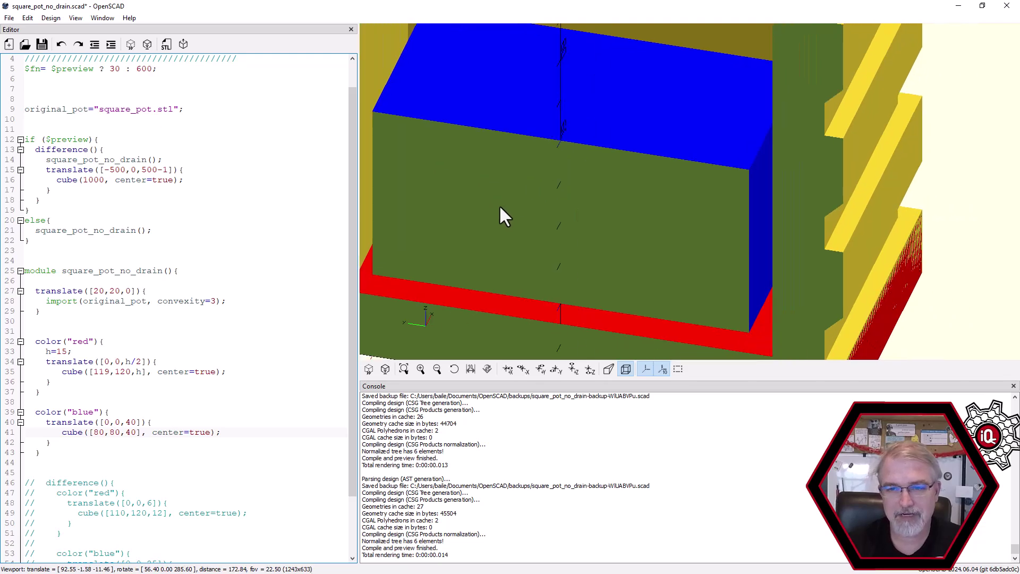
{"action": "scroll", "coordinate": [495, 209], "scroll_direction": "down", "scroll_amount": 1}
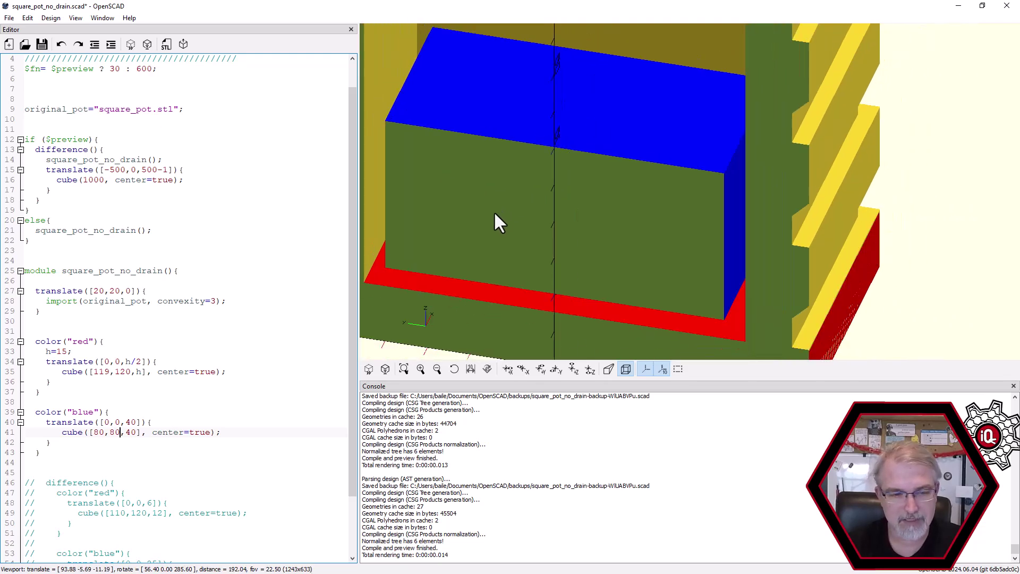
Try blue cube depths of 90 and 89, previewing each
{"action": "key", "text": "BackSpace"}
{"action": "key", "text": "BackSpace"}
{"action": "type", "text": "90"}
{"action": "left_click", "coordinate": [130, 44]}
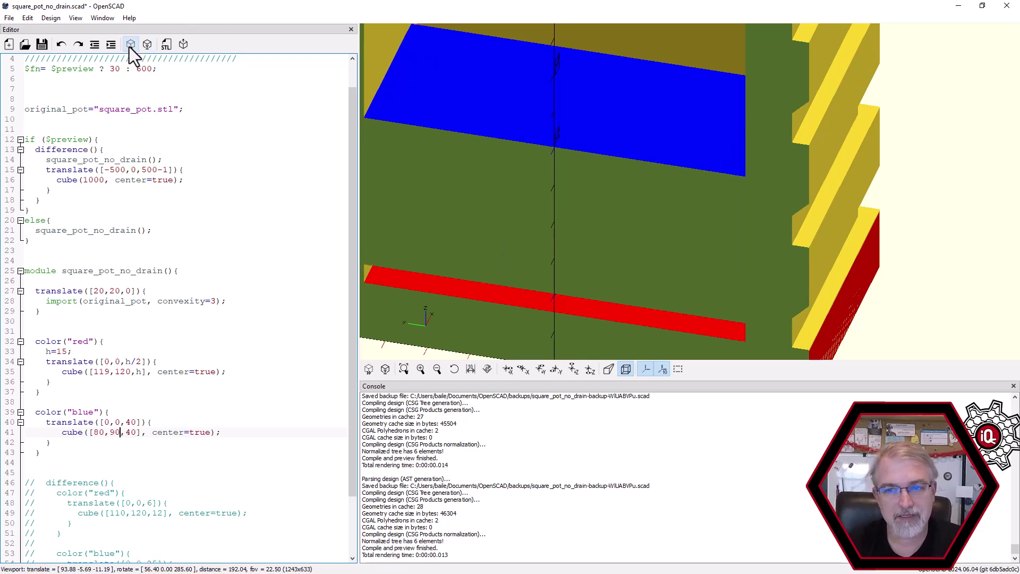
{"action": "left_click_drag", "start_coordinate": [554, 142], "coordinate": [574, 131]}
{"action": "key", "text": "BackSpace"}
{"action": "key", "text": "BackSpace"}
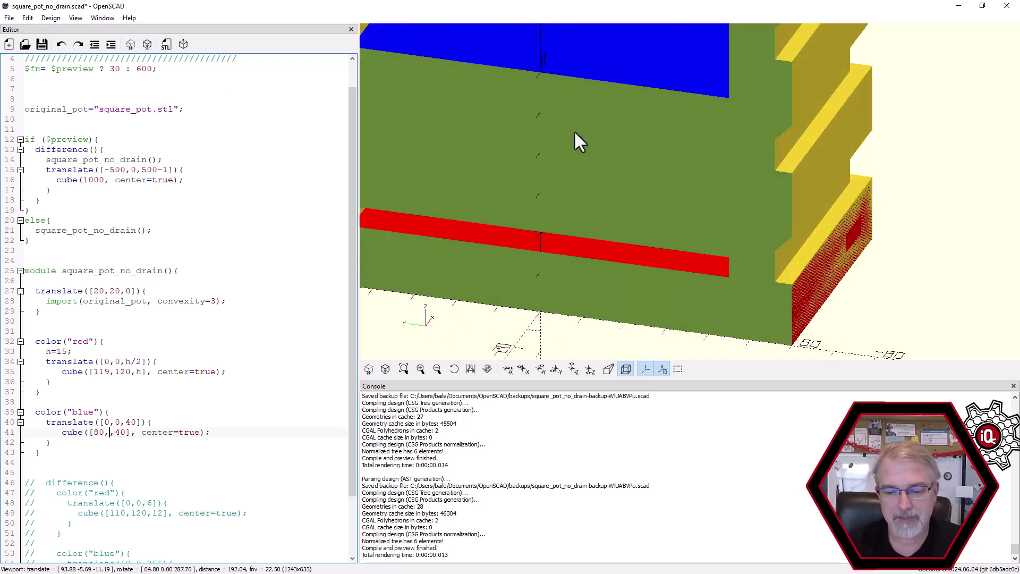
{"action": "type", "text": "89"}
{"action": "left_click", "coordinate": [130, 45]}
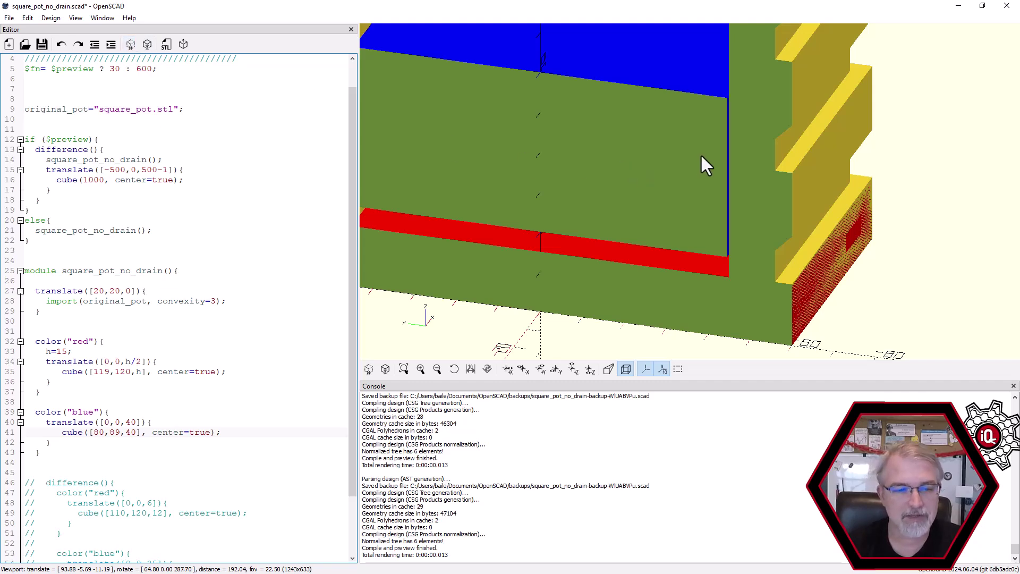
Settle the blue cube at 90 by 90 and preview it from above
{"action": "key", "text": "BackSpace"}
{"action": "key", "text": "BackSpace"}
{"action": "type", "text": "90"}
{"action": "key", "text": "BackSpace"}
{"action": "type", "text": "9"}
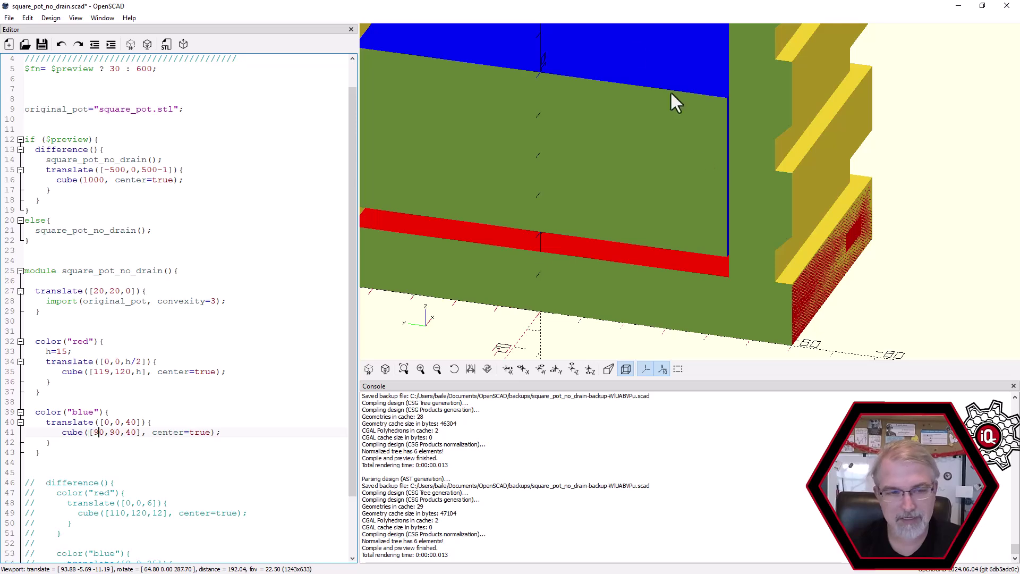
{"action": "left_click", "coordinate": [130, 45]}
{"action": "left_click_drag", "start_coordinate": [494, 165], "coordinate": [617, 246]}
{"action": "scroll", "coordinate": [578, 206], "scroll_direction": "down", "scroll_amount": 1}
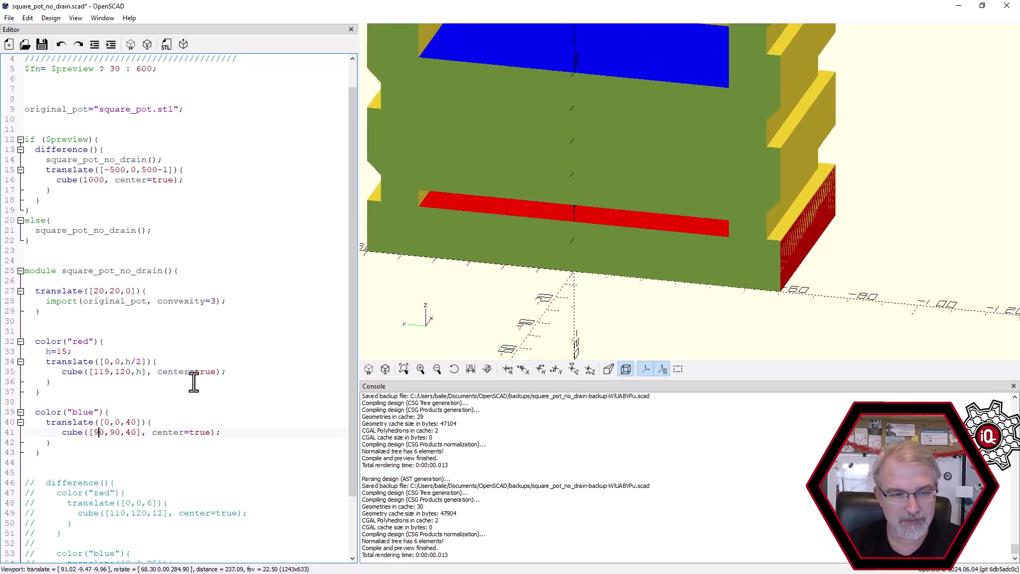
Wrap the red and blue blocks in a difference(){ ... } statement
{"action": "left_click", "coordinate": [54, 330]}
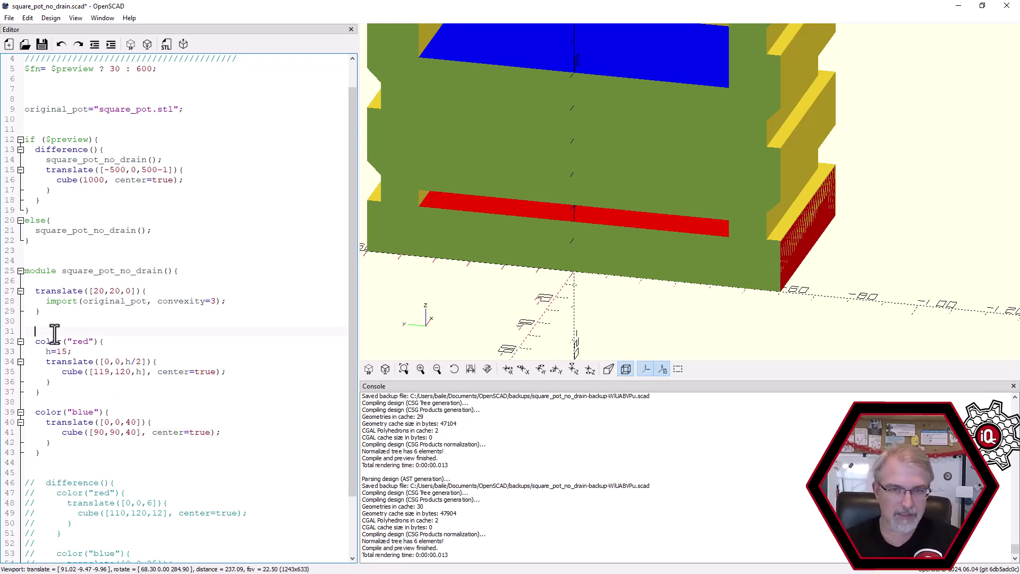
{"action": "key", "text": "Return"}
{"action": "type", "text": "dif"}
{"action": "key", "text": "Return"}
{"action": "type", "text": "{"}
{"action": "key", "text": "Down"}
{"action": "key", "text": "Down"}
{"action": "key", "text": "Down"}
{"action": "key", "text": "Down"}
{"action": "key", "text": "Down"}
{"action": "key", "text": "Down"}
{"action": "key", "text": "Down"}
{"action": "key", "text": "Down"}
{"action": "key", "text": "Down"}
{"action": "key", "text": "Down"}
{"action": "key", "text": "Down"}
{"action": "key", "text": "Down"}
{"action": "key", "text": "Return"}
{"action": "type", "text": "}"}
Indent the enclosed blocks, check the matching braces, and preview the subtraction
{"action": "left_click_drag", "start_coordinate": [53, 465], "coordinate": [25, 351]}
{"action": "key", "text": "Tab"}
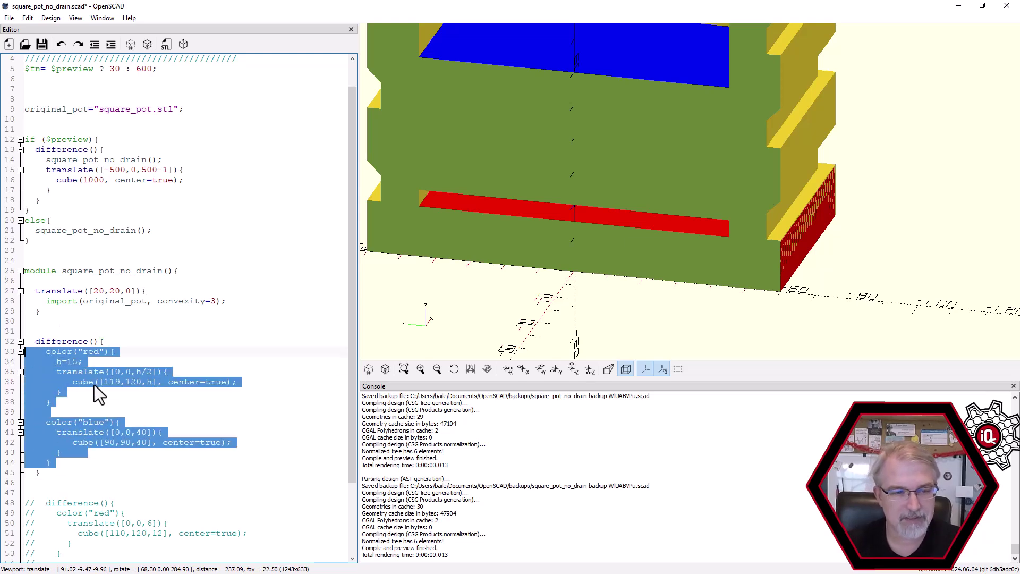
{"action": "left_click_drag", "start_coordinate": [78, 381], "coordinate": [109, 382]}
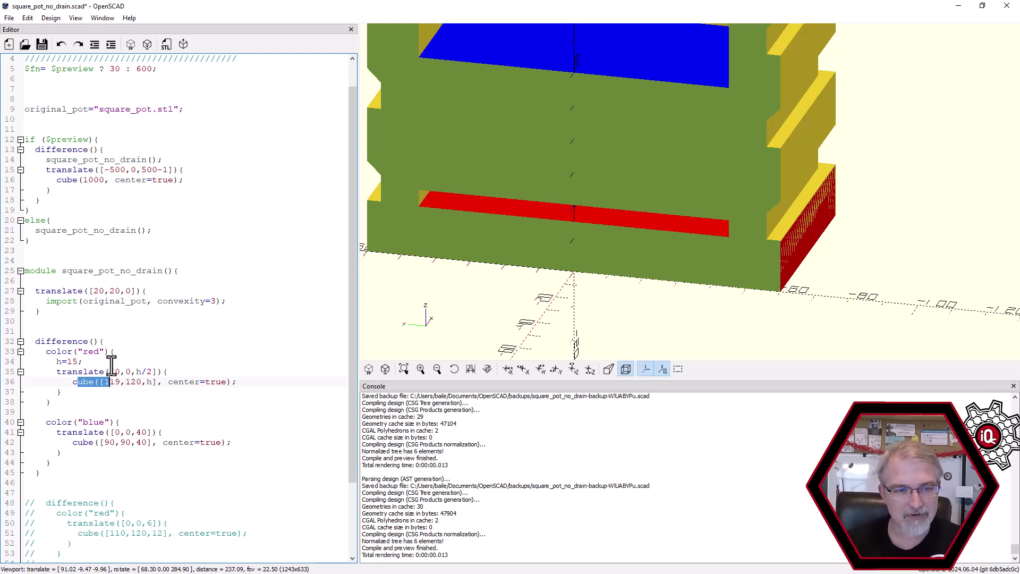
{"action": "left_click", "coordinate": [106, 341]}
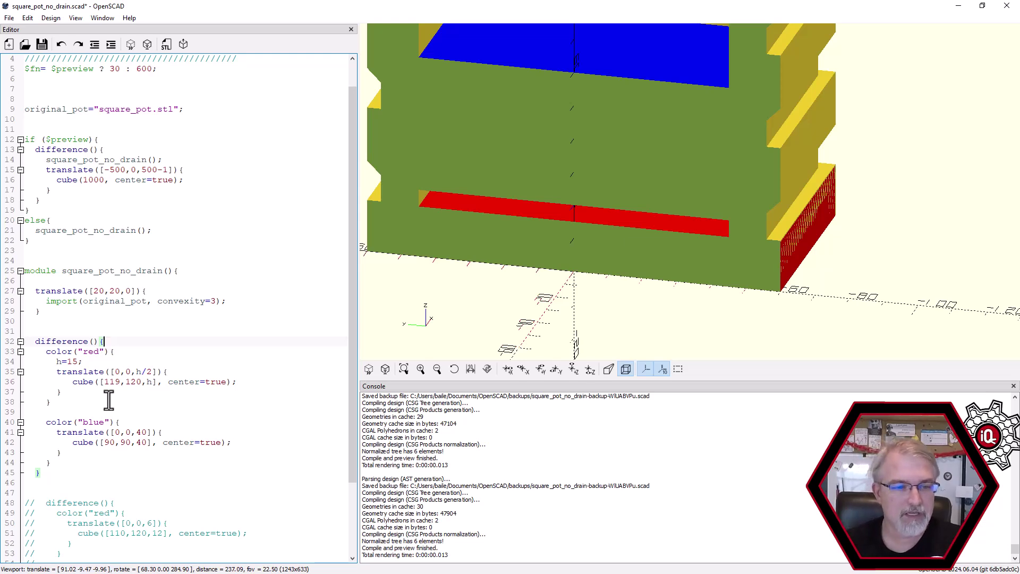
{"action": "left_click", "coordinate": [101, 420]}
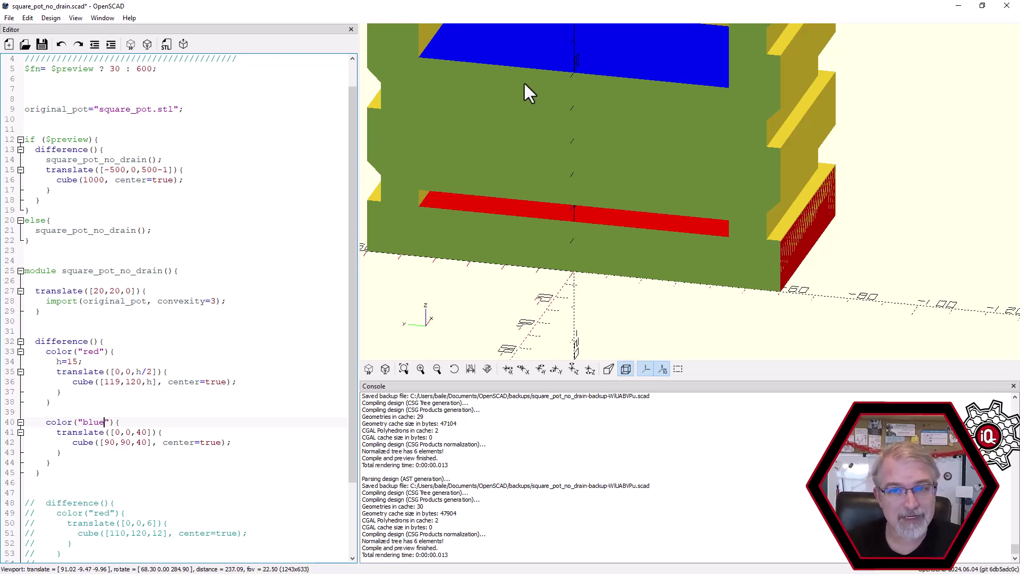
{"action": "left_click", "coordinate": [130, 47]}
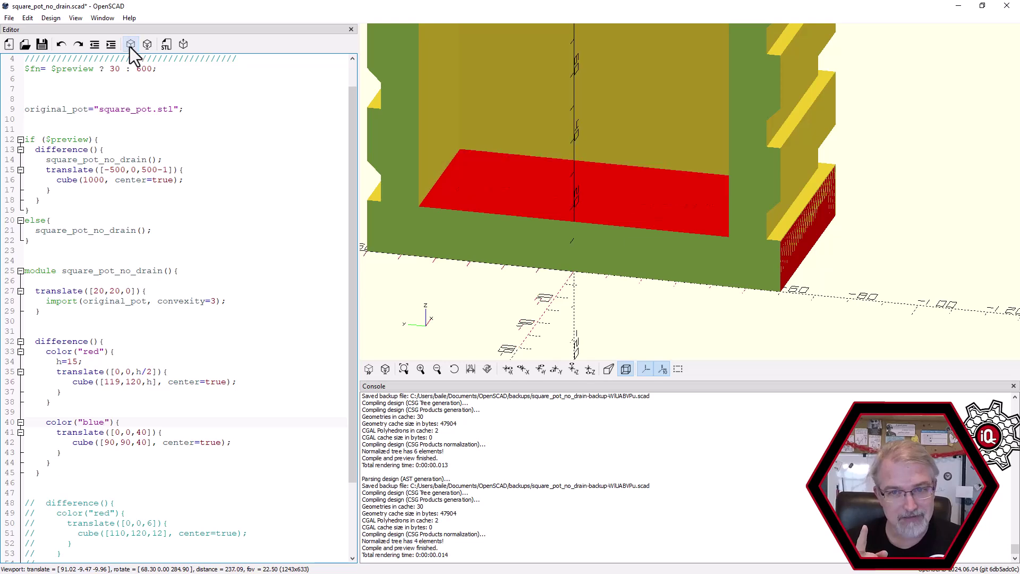
Try blue translate z offsets of 30 and 25, previewing the floor each time
{"action": "scroll", "coordinate": [594, 224], "scroll_direction": "up", "scroll_amount": 1}
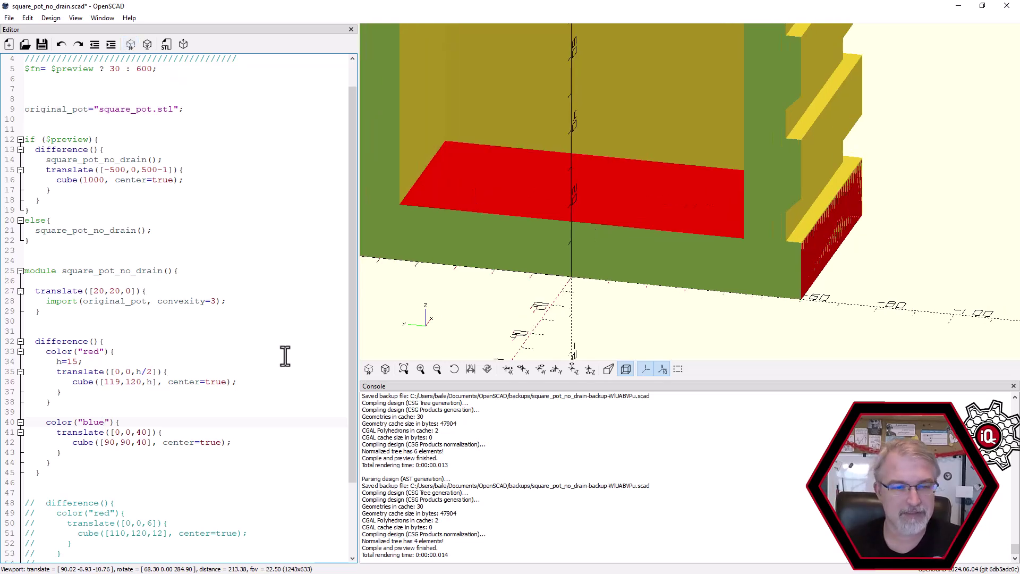
{"action": "left_click", "coordinate": [141, 433]}
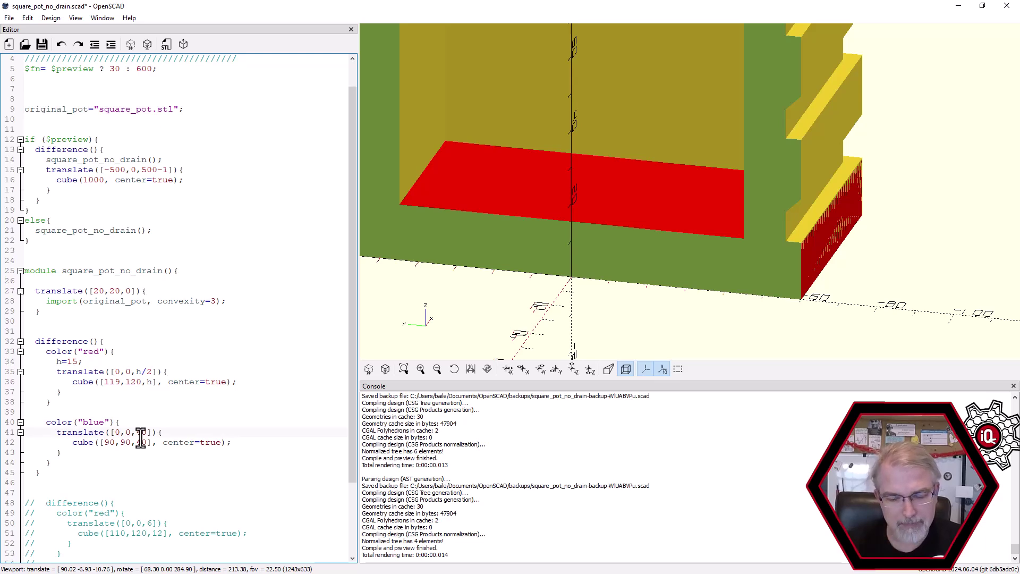
{"action": "key", "text": "BackSpace"}
{"action": "type", "text": "3"}
{"action": "left_click", "coordinate": [131, 44]}
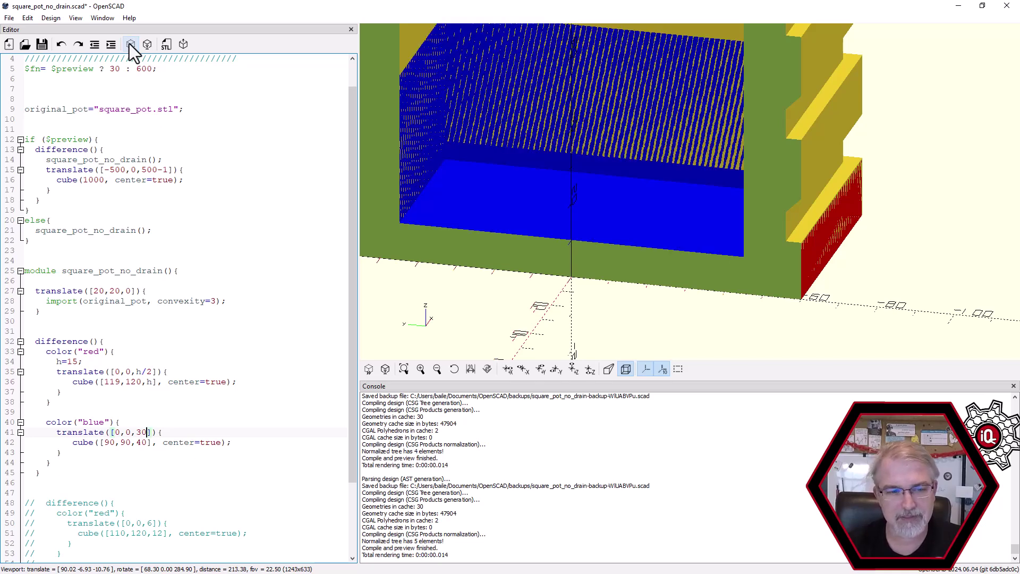
{"action": "key", "text": "BackSpace"}
{"action": "key", "text": "BackSpace"}
{"action": "type", "text": "25"}
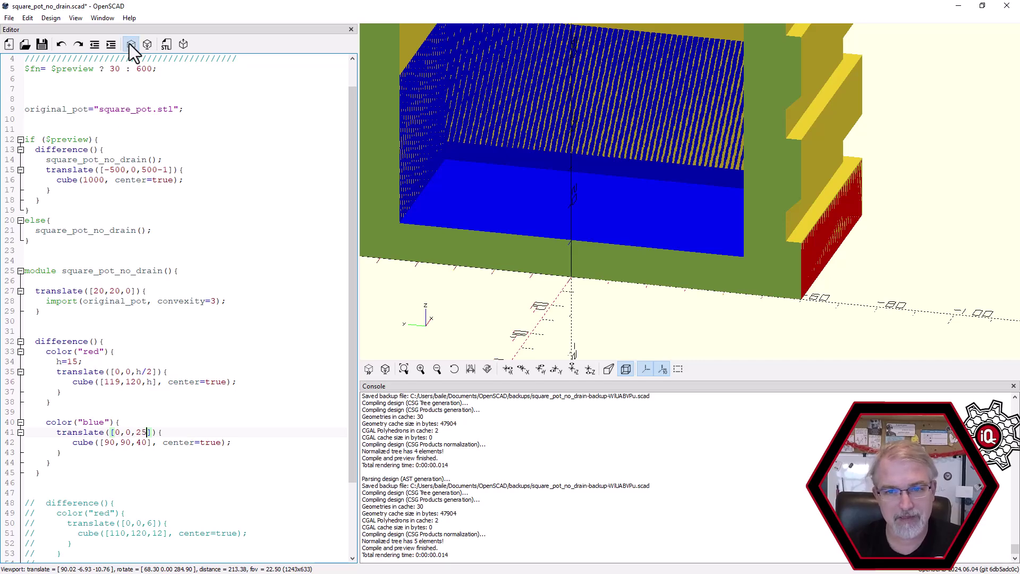
{"action": "left_click", "coordinate": [131, 44]}
{"action": "left_click_drag", "start_coordinate": [500, 171], "coordinate": [503, 168]}
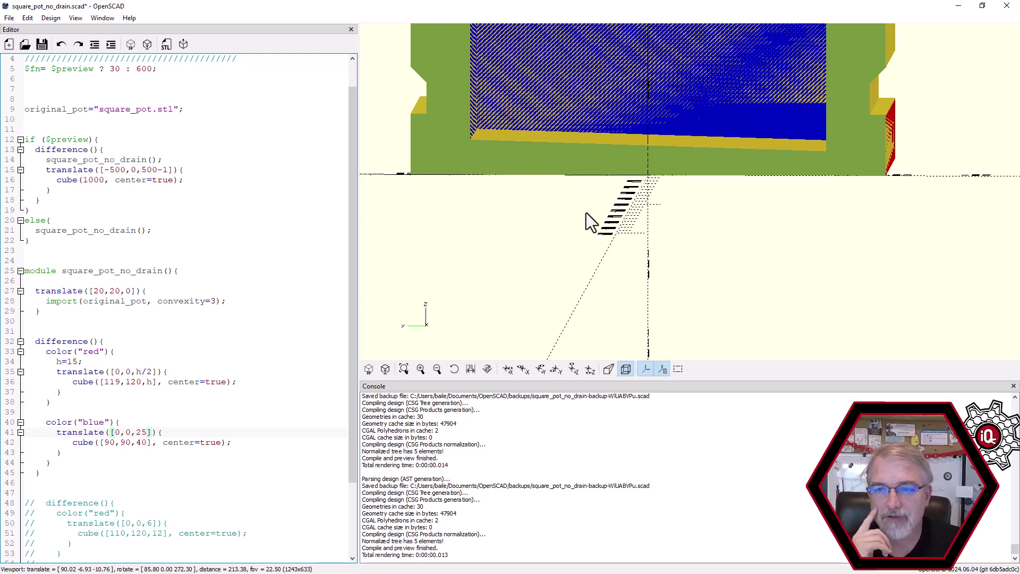
{"action": "left_click_drag", "start_coordinate": [648, 207], "coordinate": [645, 206]}
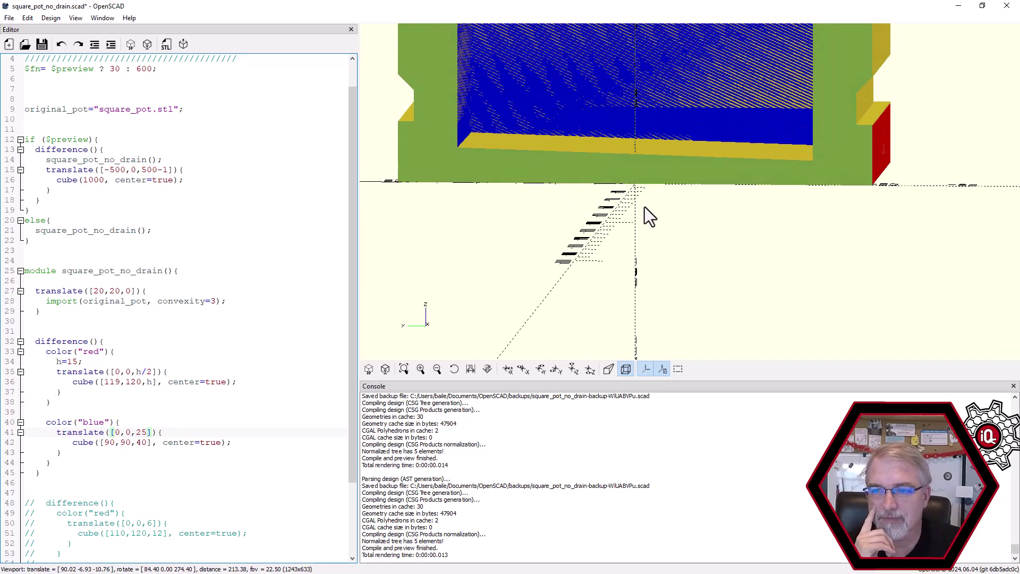
Test an offset of 28, return to 30, and render the final pot
{"action": "key", "text": "shift+Left"}
{"action": "type", "text": "8"}
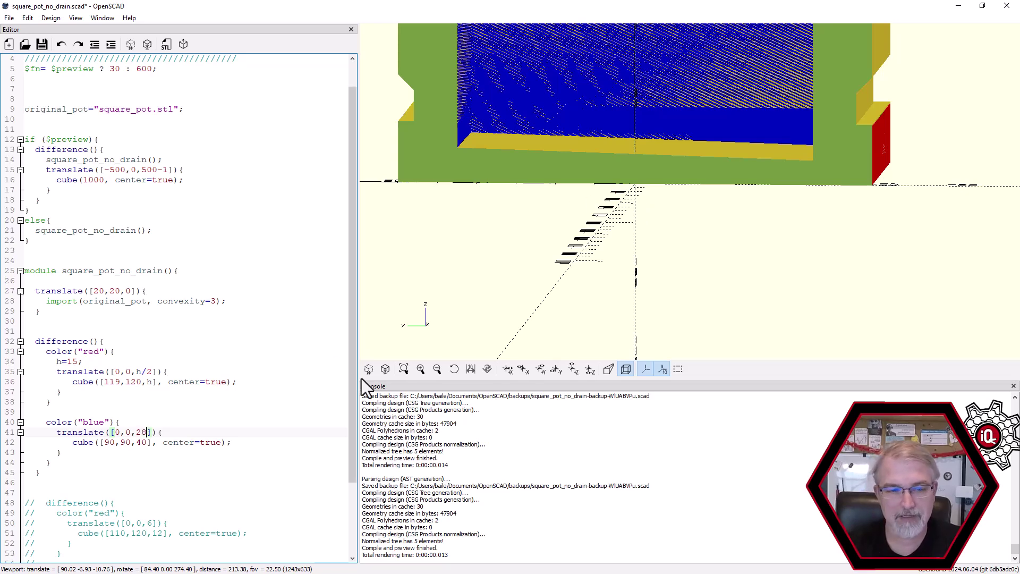
{"action": "left_click", "coordinate": [132, 46]}
{"action": "left_click_drag", "start_coordinate": [611, 159], "coordinate": [605, 164]}
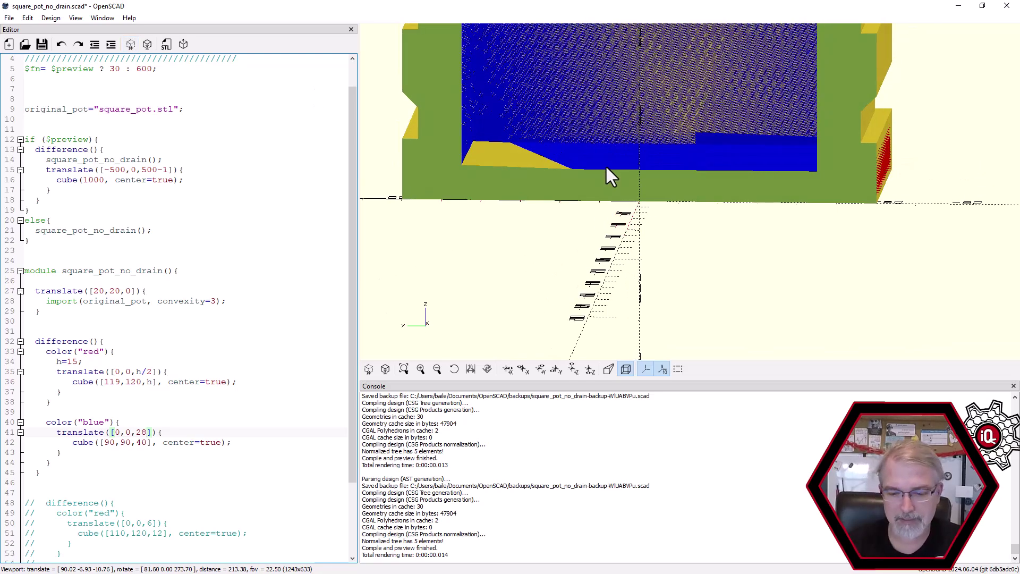
{"action": "key", "text": "alt+Up"}
{"action": "key", "text": "alt+Up"}
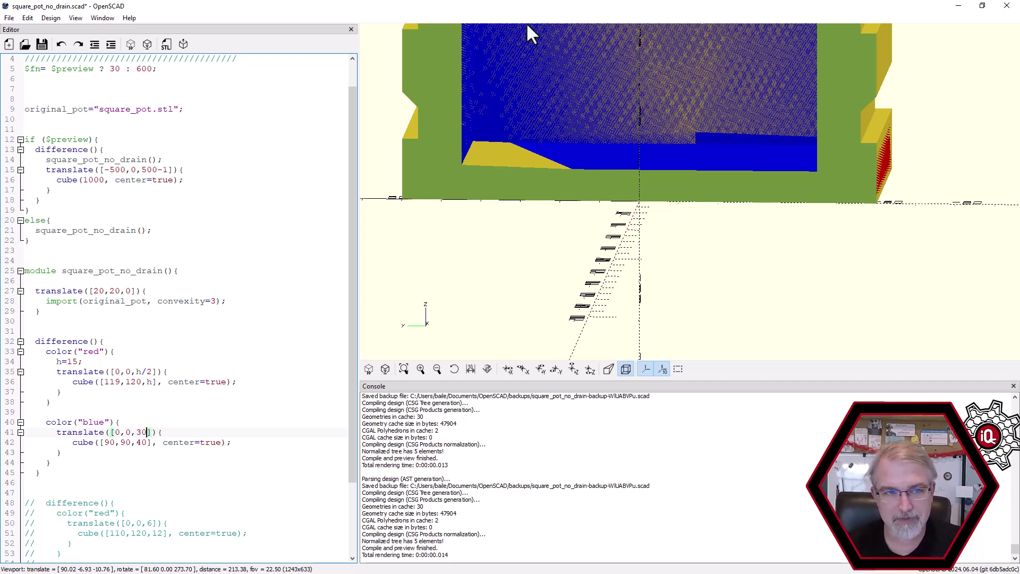
{"action": "left_click", "coordinate": [132, 49]}
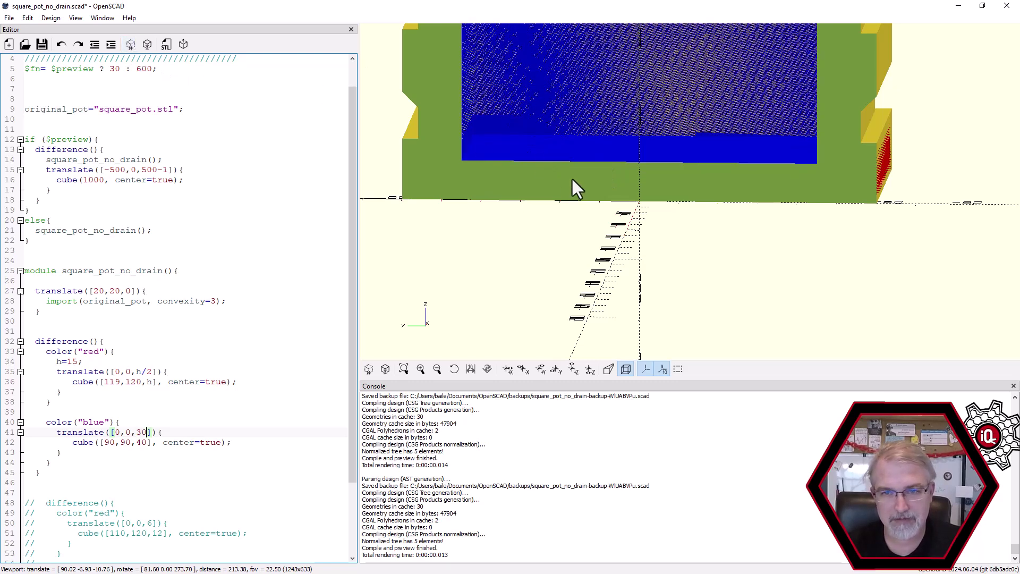
{"action": "left_click", "coordinate": [149, 46]}
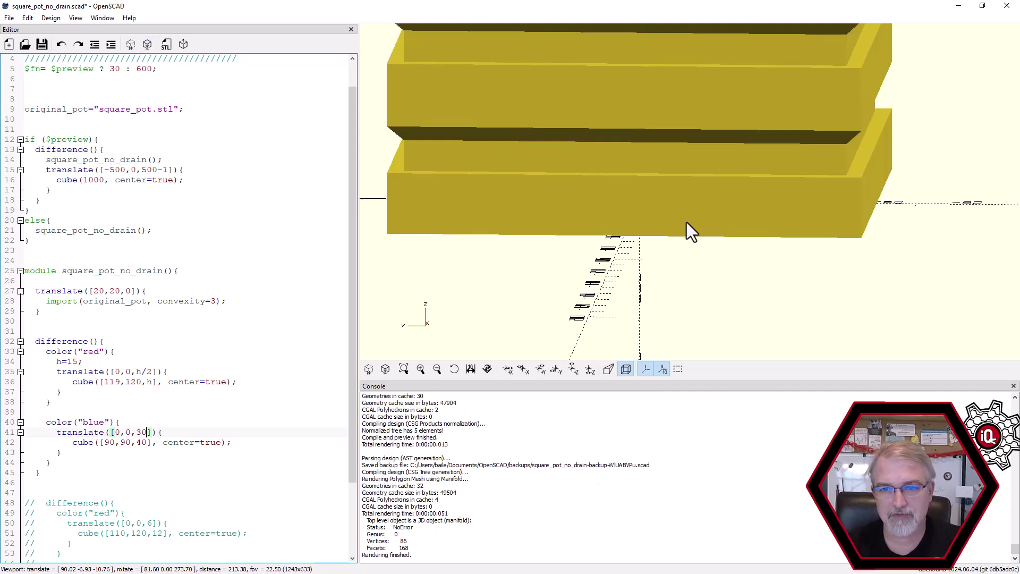
Re-render and export the pot as square_pot_no_drain.stl, replacing the old file, then preview again
{"action": "left_click_drag", "start_coordinate": [686, 222], "coordinate": [669, 240]}
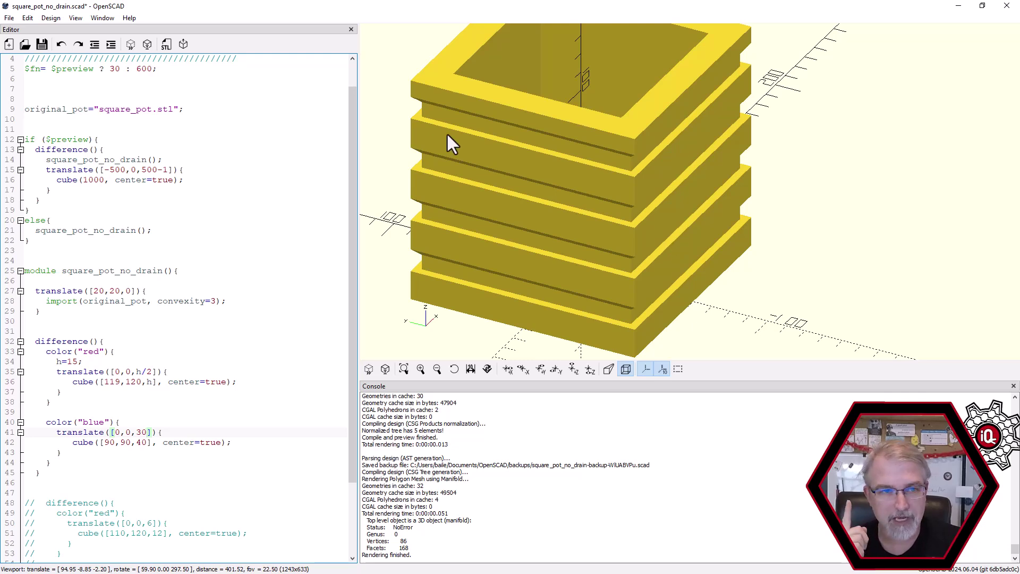
{"action": "left_click", "coordinate": [146, 45]}
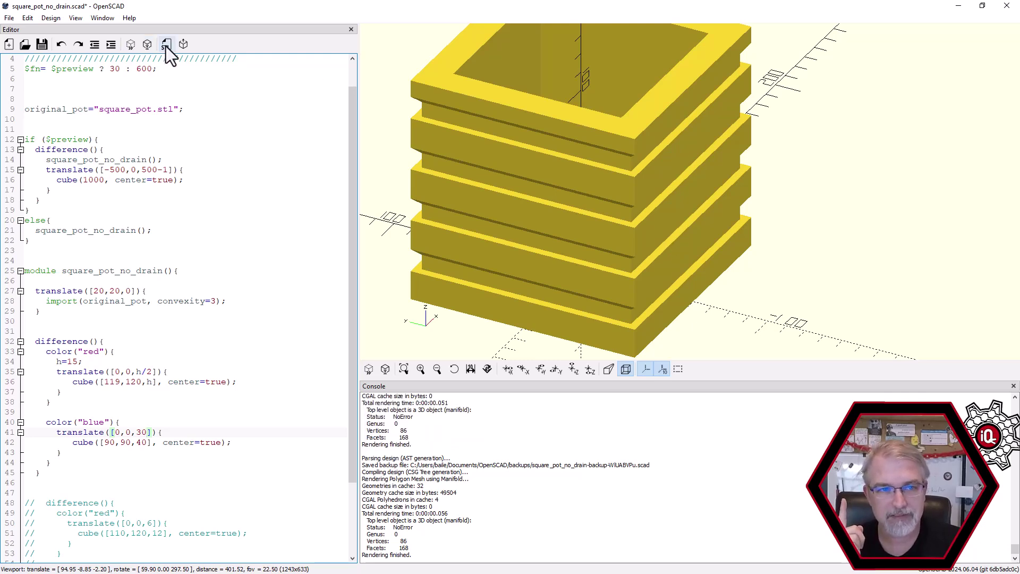
{"action": "left_click", "coordinate": [166, 46]}
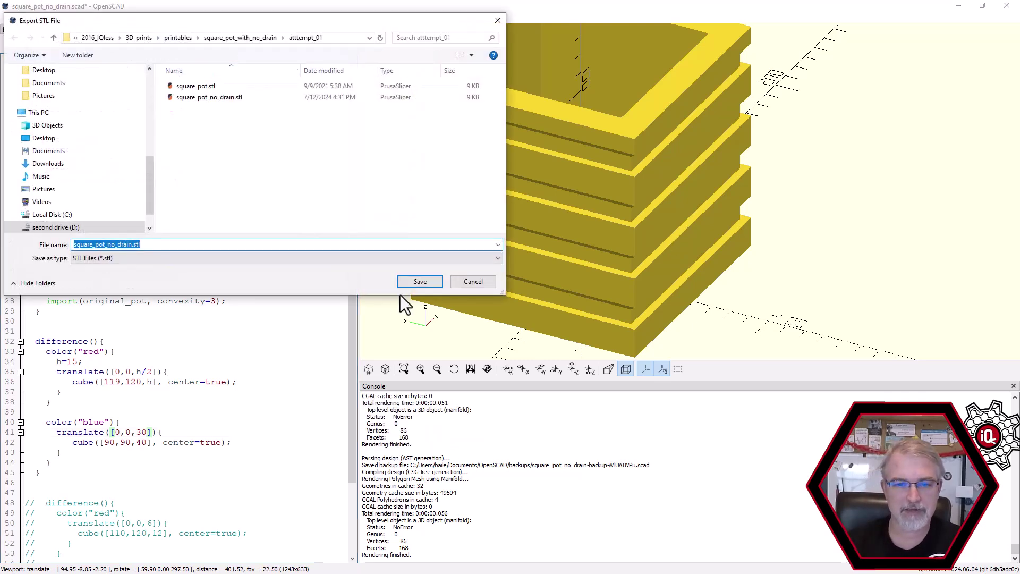
{"action": "left_click", "coordinate": [420, 283]}
{"action": "left_click", "coordinate": [540, 297]}
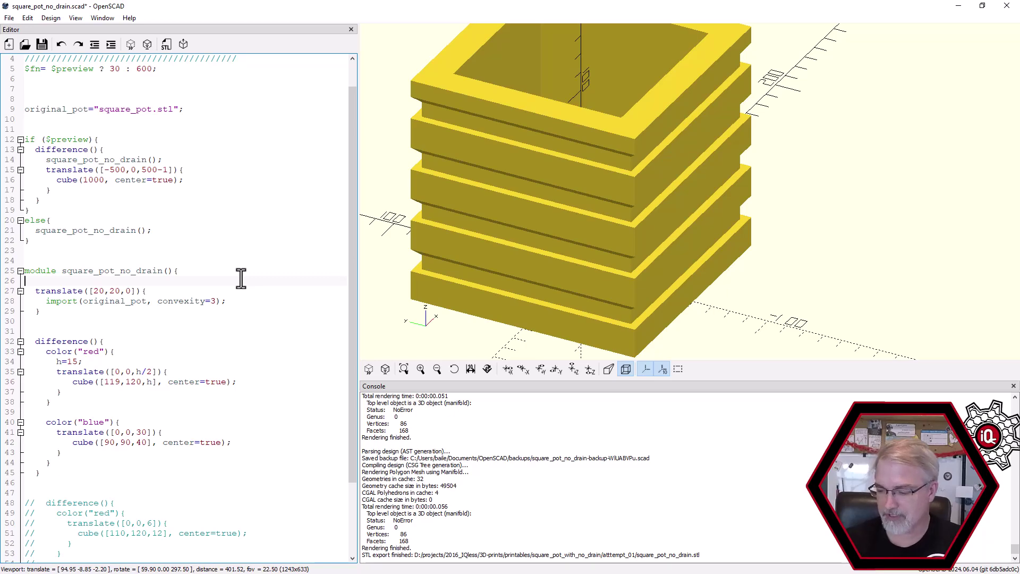
{"action": "key", "text": "F5"}
{"action": "scroll", "coordinate": [423, 161], "scroll_direction": "up", "scroll_amount": 5}
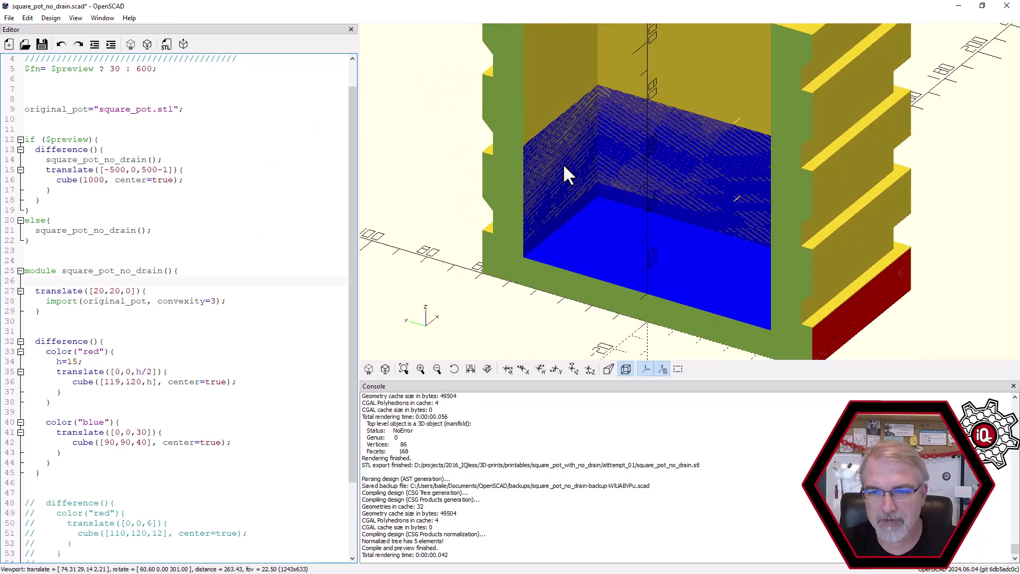
Change the blue cutter's translate to [0,0,10], preview, and orbit to inspect the new floor
{"action": "left_click_drag", "start_coordinate": [563, 165], "coordinate": [575, 162]}
{"action": "left_click_drag", "start_coordinate": [684, 241], "coordinate": [685, 236]}
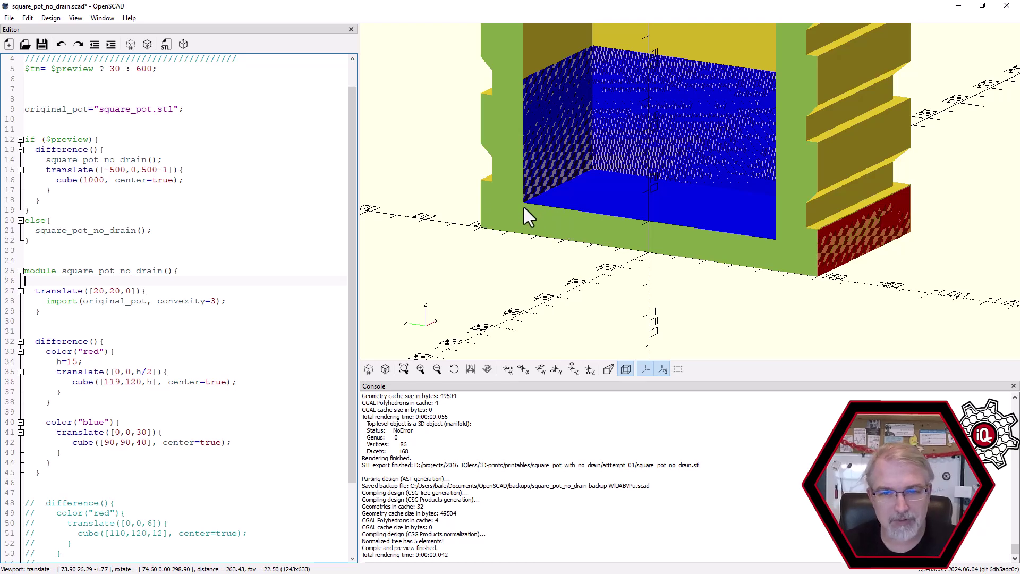
{"action": "scroll", "coordinate": [239, 337], "scroll_direction": "down", "scroll_amount": 5}
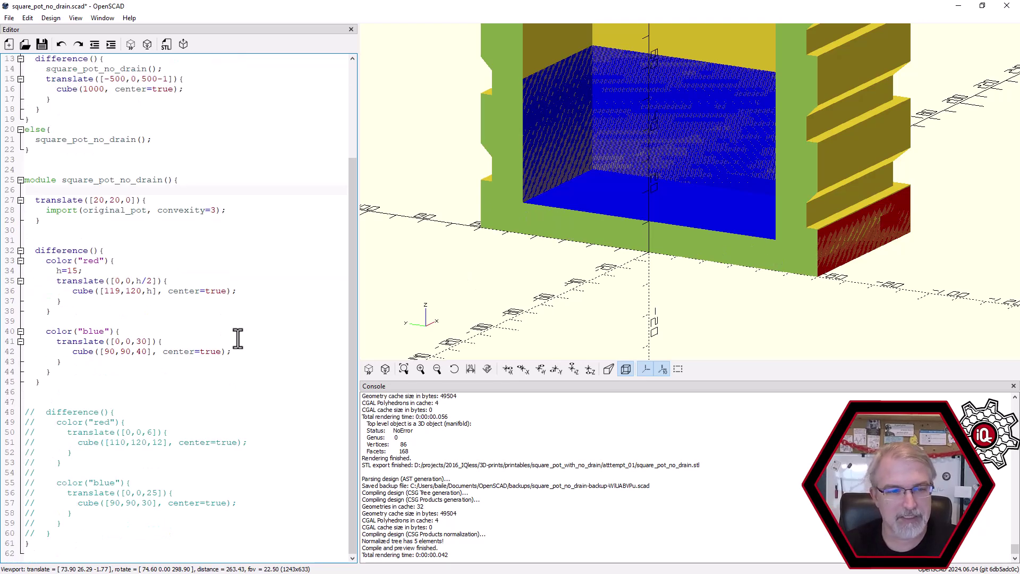
{"action": "scroll", "coordinate": [237, 337], "scroll_direction": "up", "scroll_amount": 2}
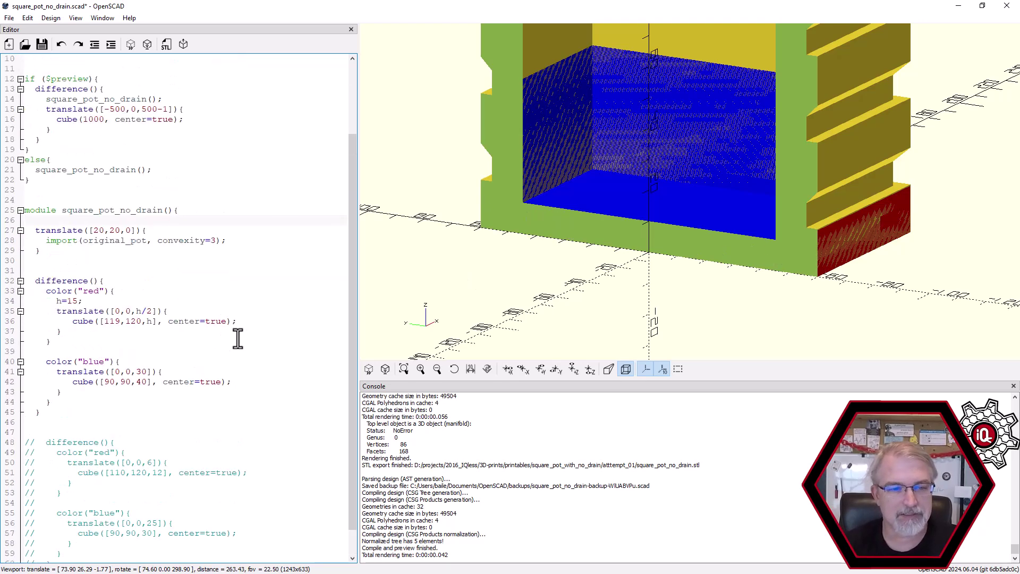
{"action": "left_click", "coordinate": [139, 372]}
{"action": "type", "text": "10"}
{"action": "left_click", "coordinate": [130, 44]}
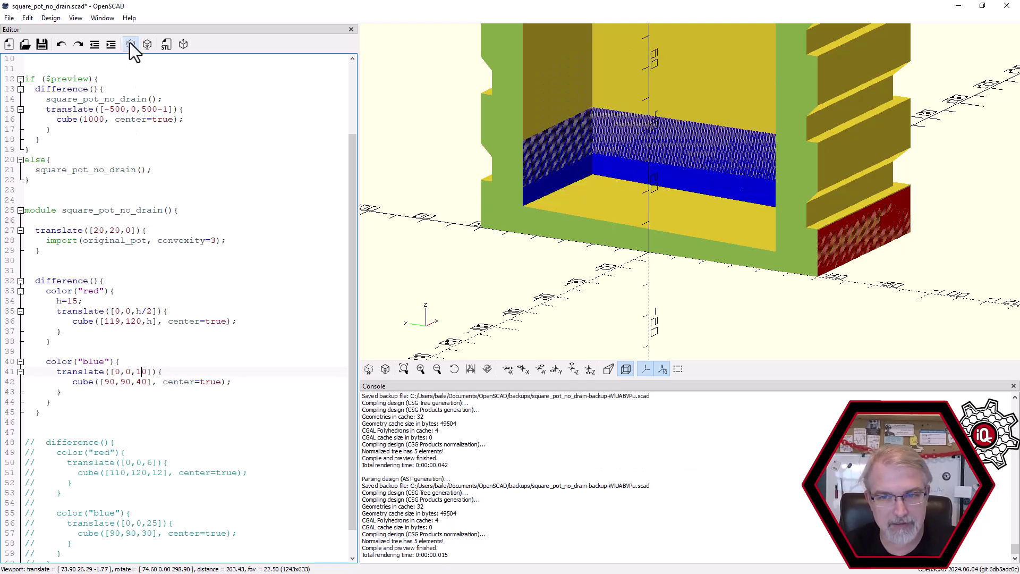
{"action": "left_click_drag", "start_coordinate": [584, 240], "coordinate": [668, 251]}
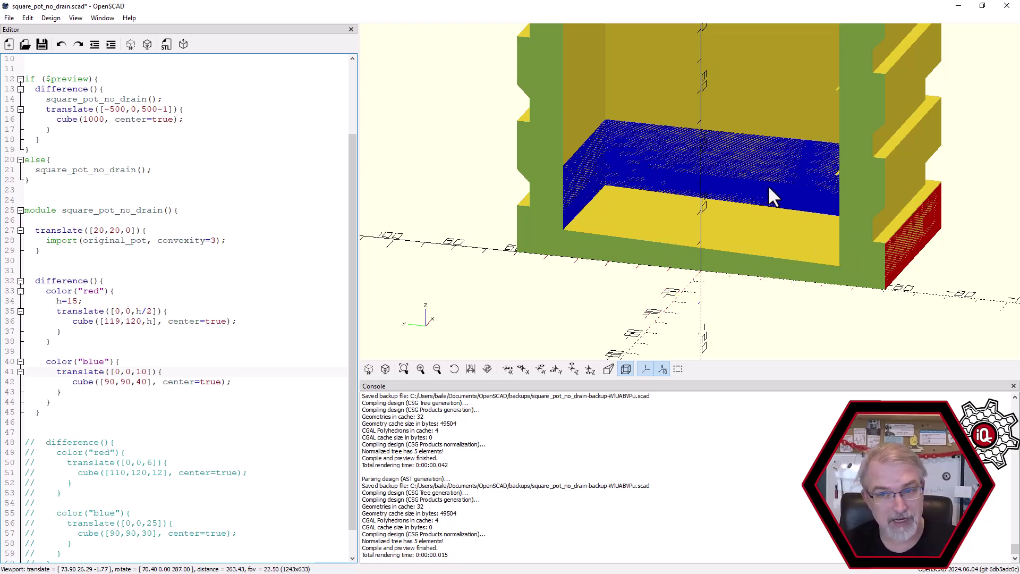
{"action": "scroll", "coordinate": [766, 221], "scroll_direction": "up", "scroll_amount": 3}
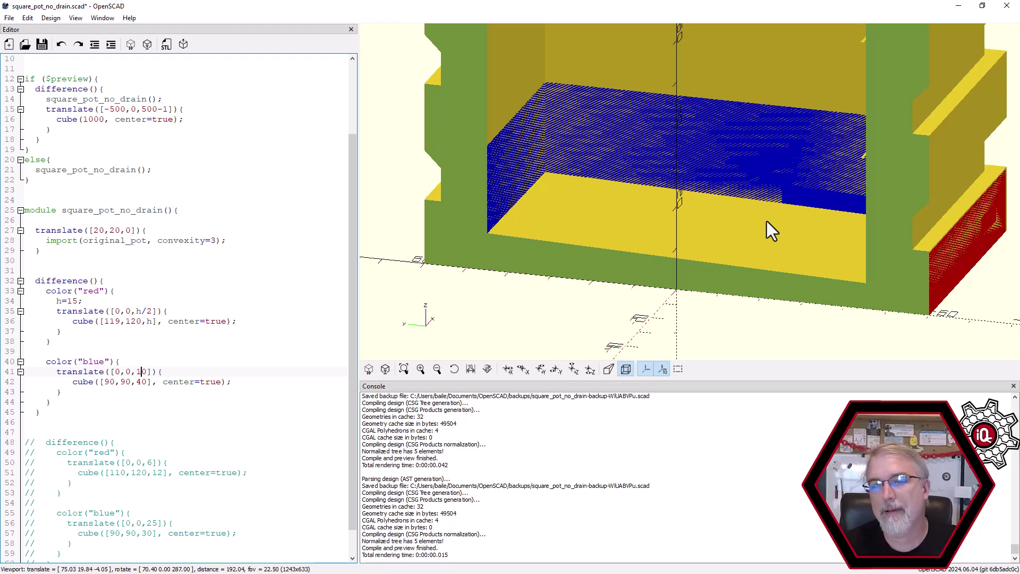
{"action": "left_click_drag", "start_coordinate": [766, 224], "coordinate": [717, 163]}
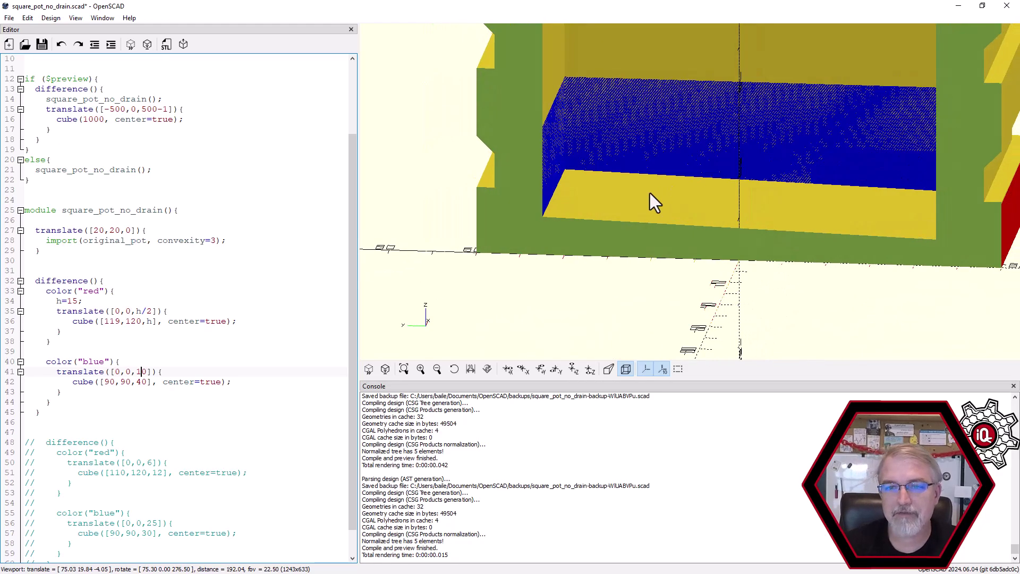
{"action": "left_click_drag", "start_coordinate": [649, 193], "coordinate": [666, 218]}
{"action": "left_click_drag", "start_coordinate": [778, 234], "coordinate": [563, 239]}
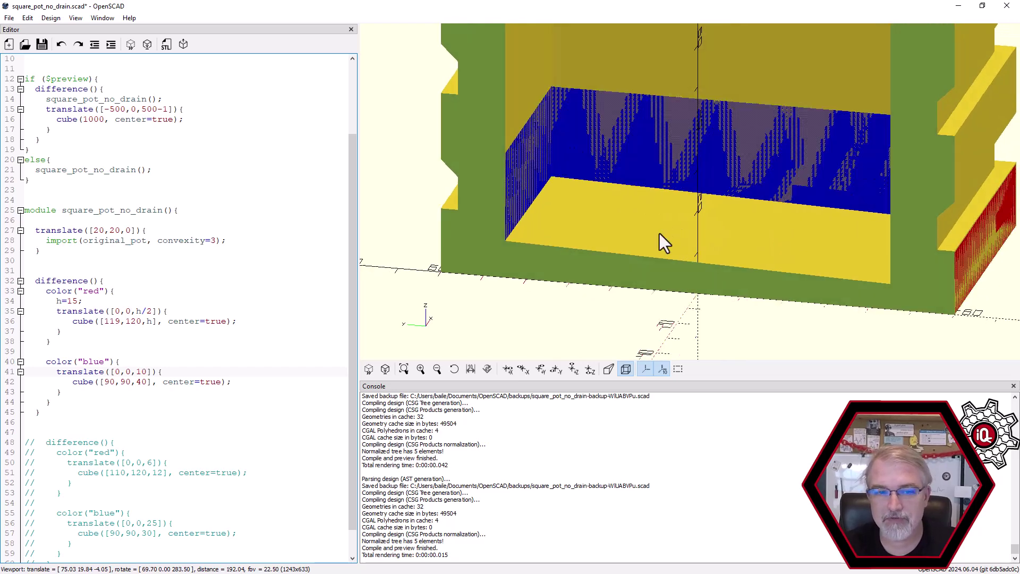
Temporarily comment out the pot import to preview without it, then restore it
{"action": "left_click", "coordinate": [45, 240]}
{"action": "type", "text": "//"}
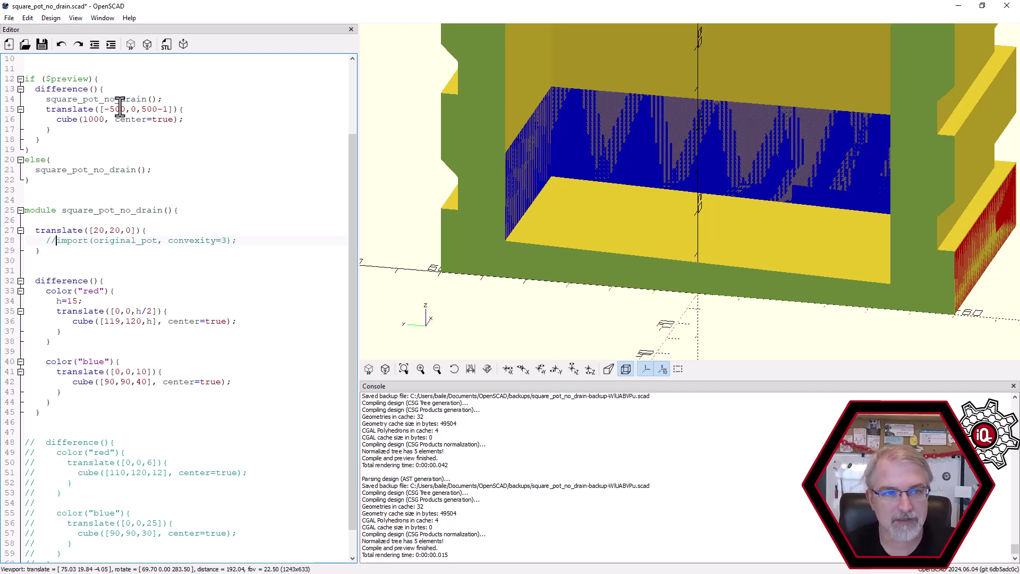
{"action": "left_click", "coordinate": [131, 44]}
{"action": "mouse_move", "coordinate": [727, 255]}
{"action": "left_mouse_down"}
{"action": "mouse_move", "coordinate": [726, 241]}
{"action": "mouse_move", "coordinate": [716, 247]}
{"action": "left_mouse_up"}
{"action": "key", "text": "BackSpace"}
{"action": "key", "text": "BackSpace"}
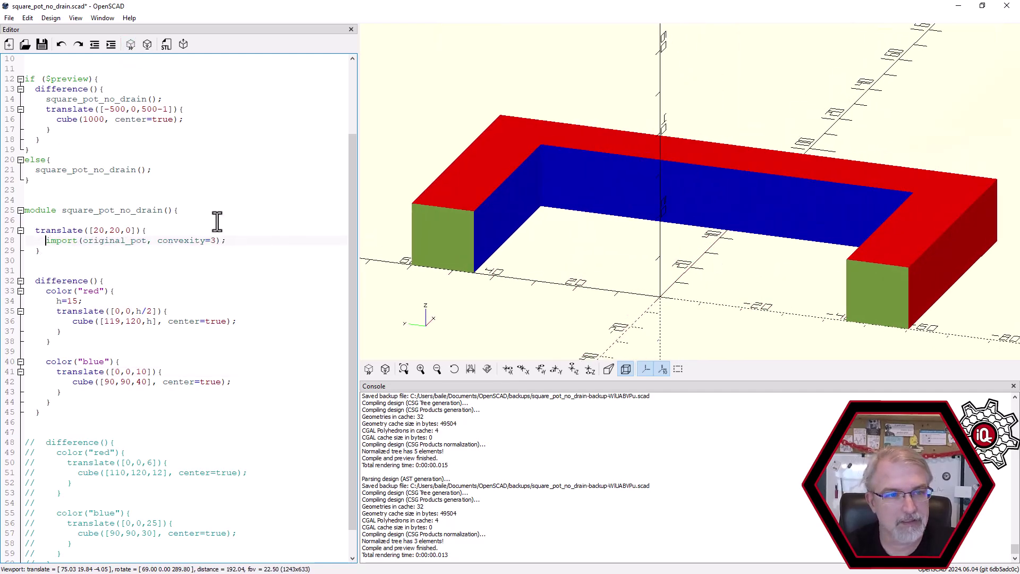
{"action": "left_click", "coordinate": [131, 46]}
{"action": "left_click_drag", "start_coordinate": [536, 206], "coordinate": [537, 206]}
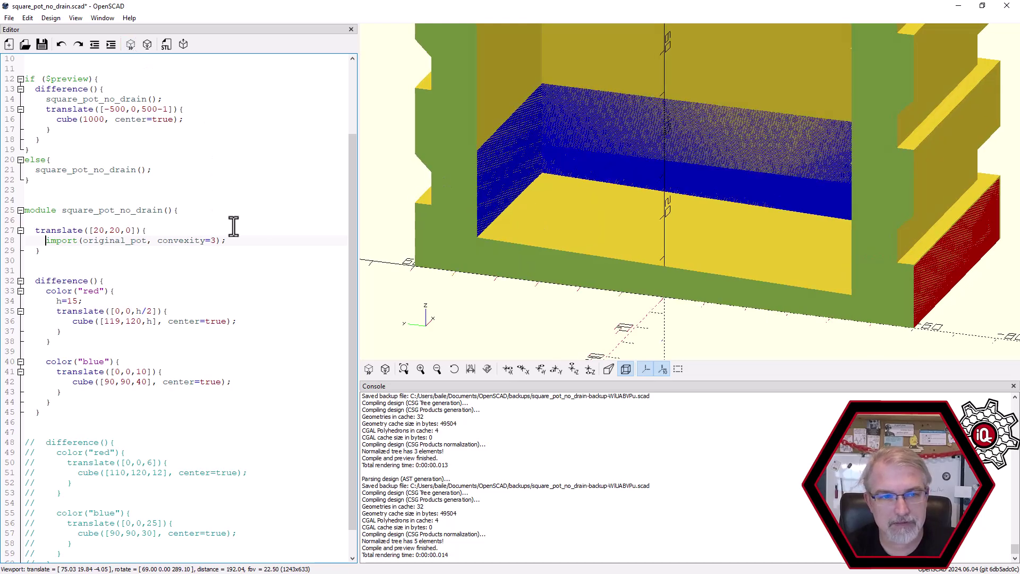
Wrap the translated pot import in a new difference(){ } block and indent it
{"action": "left_click", "coordinate": [99, 220]}
{"action": "key", "text": "Return"}
{"action": "key", "text": "Return"}
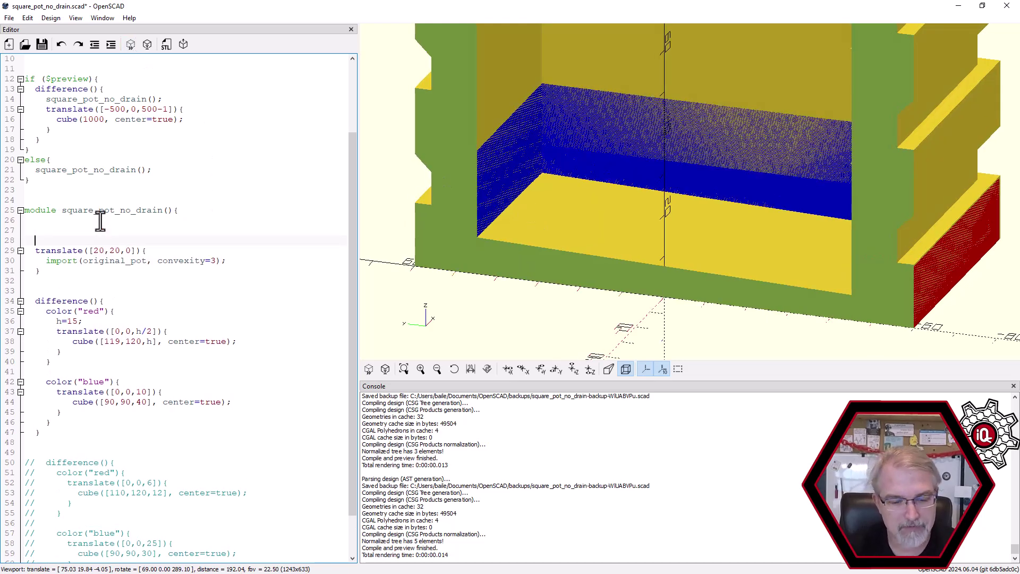
{"action": "type", "text": "di"}
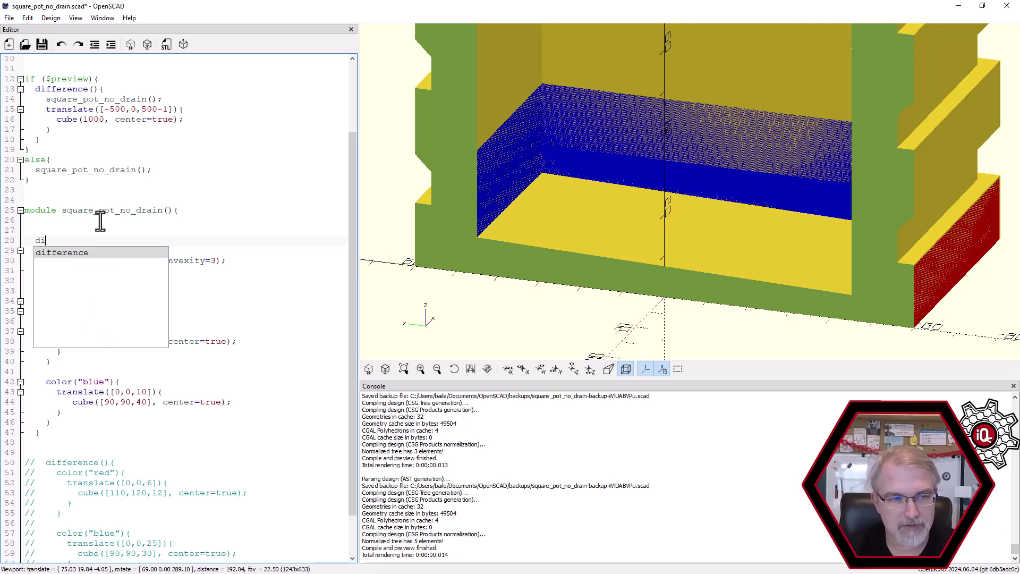
{"action": "type", "text": "fference(){"}
{"action": "key", "text": "Down"}
{"action": "key", "text": "Down"}
{"action": "key", "text": "Down"}
{"action": "key", "text": "Return"}
{"action": "key", "text": "Return"}
{"action": "type", "text": "}"}
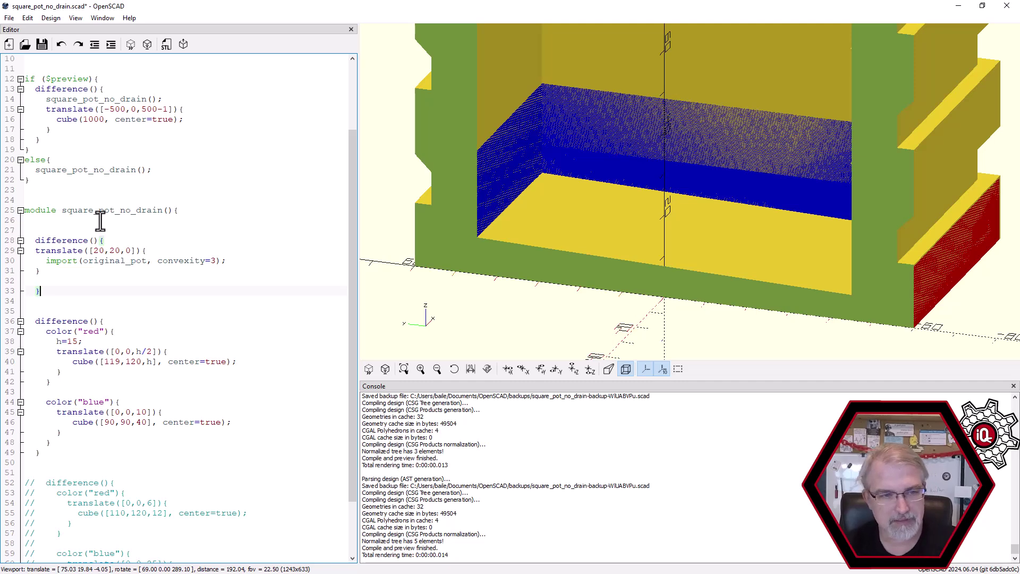
{"action": "left_click_drag", "start_coordinate": [42, 272], "coordinate": [47, 254]}
{"action": "key", "text": "Tab"}
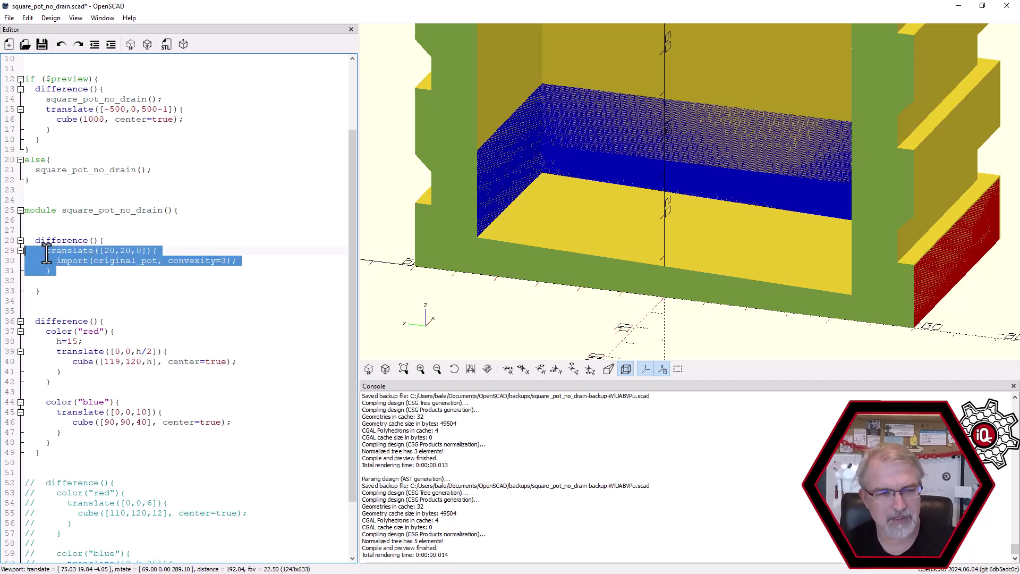
{"action": "left_click", "coordinate": [77, 253]}
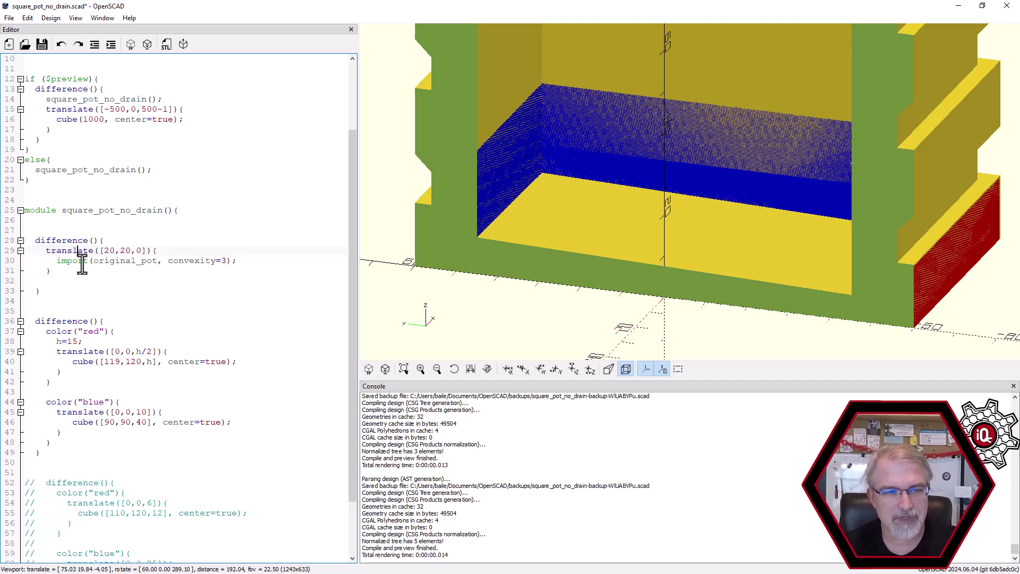
Paste a copy of the blue translate([0,0,10]) cube([90,90,40]) block into it and preview the cut
{"action": "left_click_drag", "start_coordinate": [590, 281], "coordinate": [542, 275]}
{"action": "left_click_drag", "start_coordinate": [59, 440], "coordinate": [19, 405]}
{"action": "key", "text": "ctrl+c"}
{"action": "key", "text": "Up"}
{"action": "key", "text": "Up"}
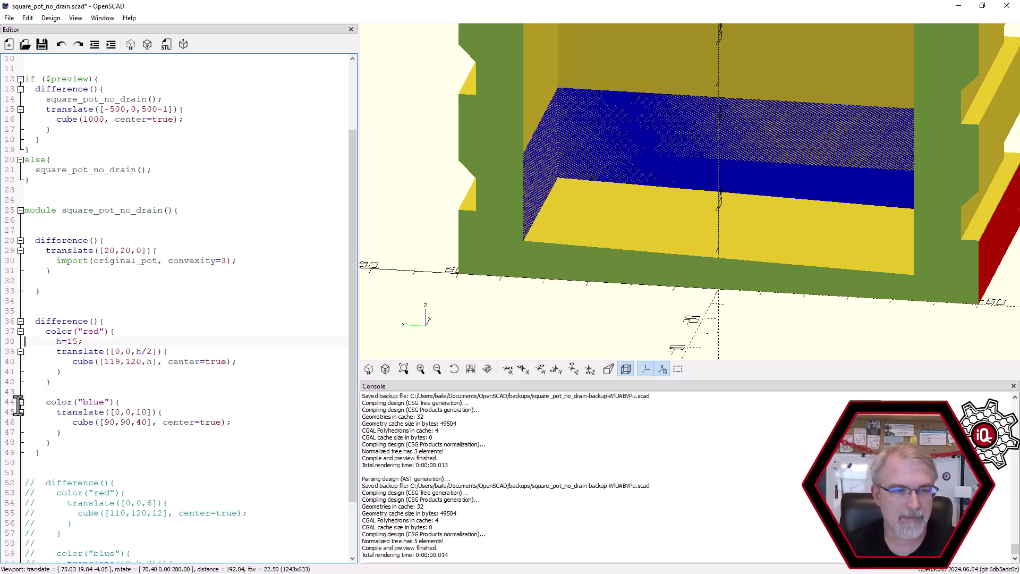
{"action": "key", "text": "ctrl+v"}
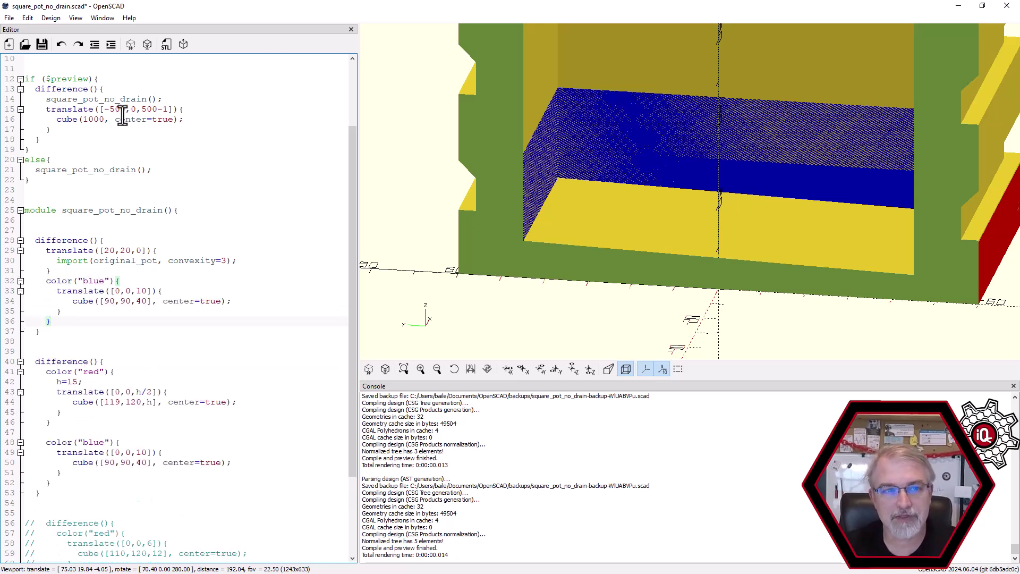
{"action": "left_click", "coordinate": [131, 45]}
{"action": "left_click_drag", "start_coordinate": [587, 218], "coordinate": [581, 202]}
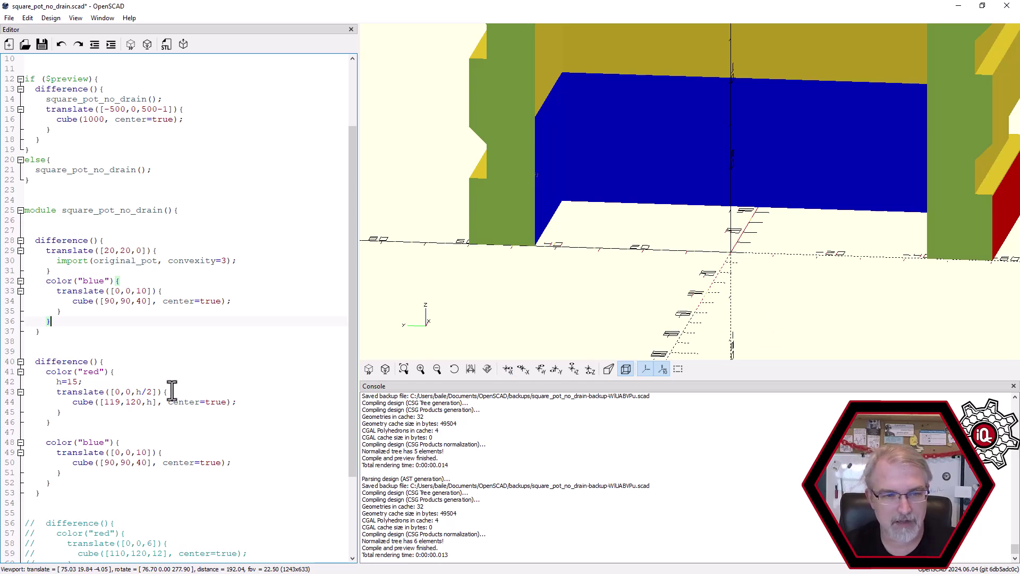
Raise the pot's cutting cube to translate([0,0,20]), then to translate([0,0,25]), previewing each time
{"action": "left_click", "coordinate": [142, 291]}
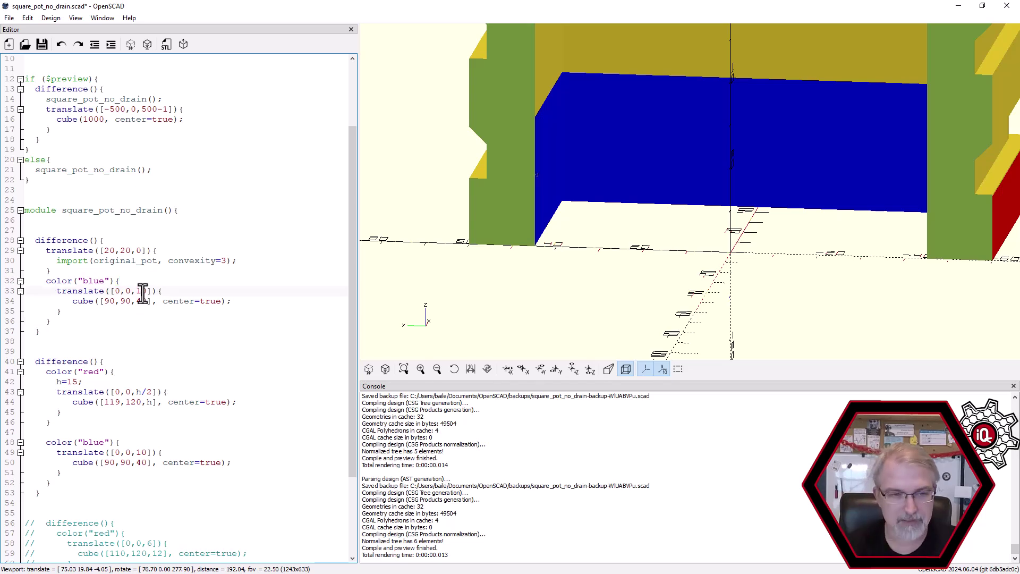
{"action": "key", "text": "BackSpace"}
{"action": "key", "text": "BackSpace"}
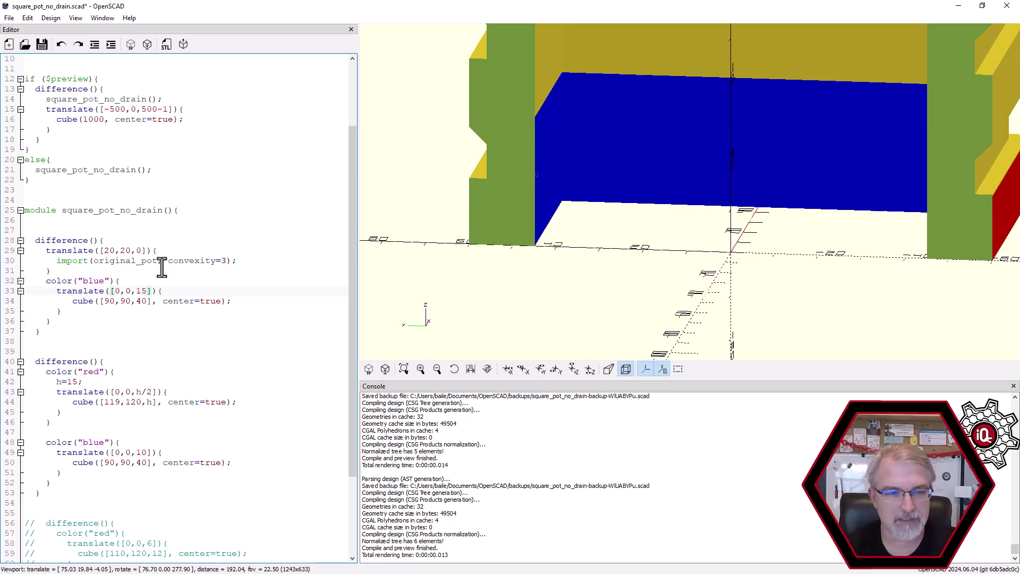
{"action": "type", "text": "20"}
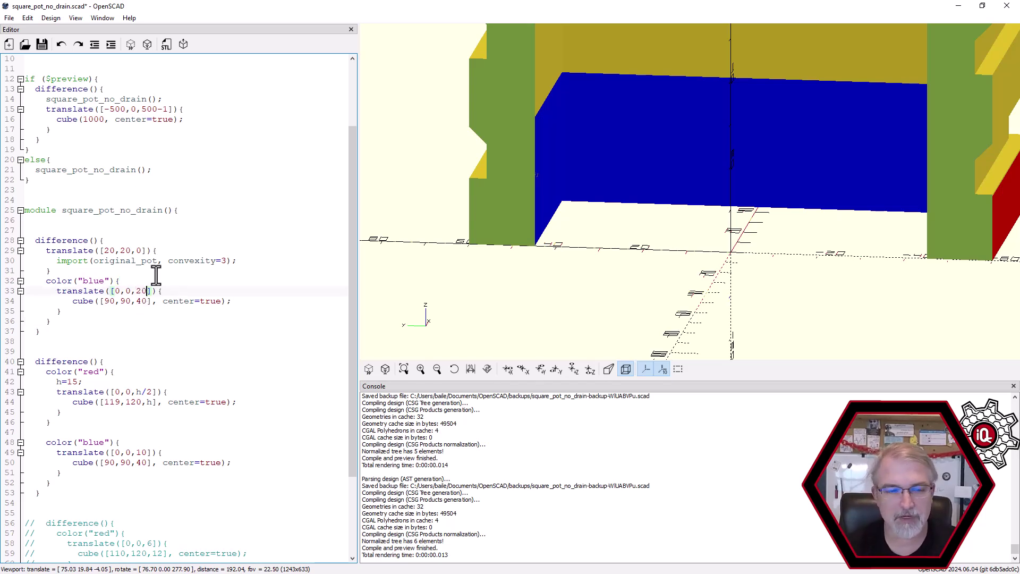
{"action": "left_click", "coordinate": [131, 44]}
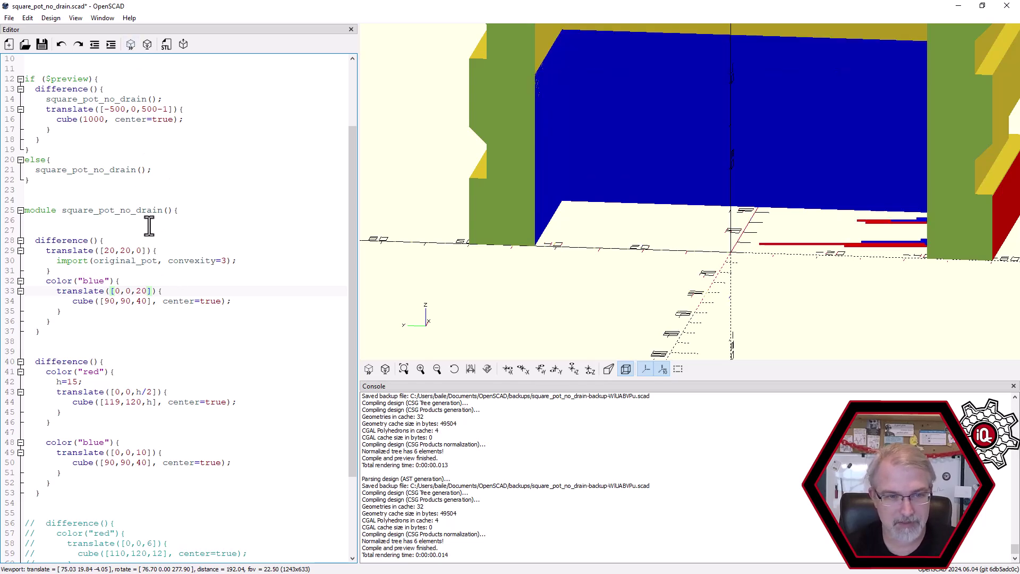
{"action": "key", "text": "BackSpace"}
{"action": "key", "text": "BackSpace"}
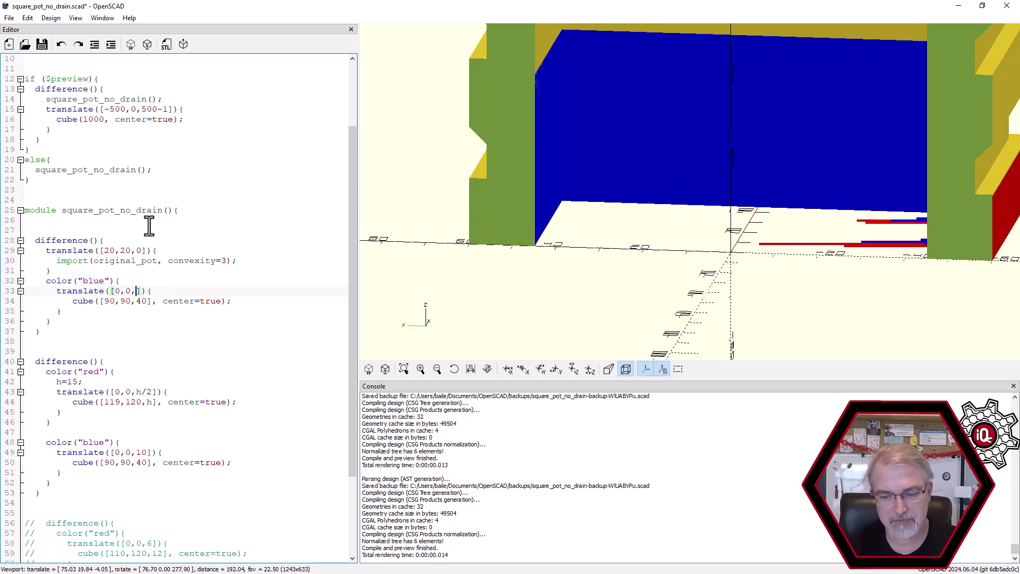
{"action": "type", "text": "25"}
{"action": "left_click", "coordinate": [132, 44]}
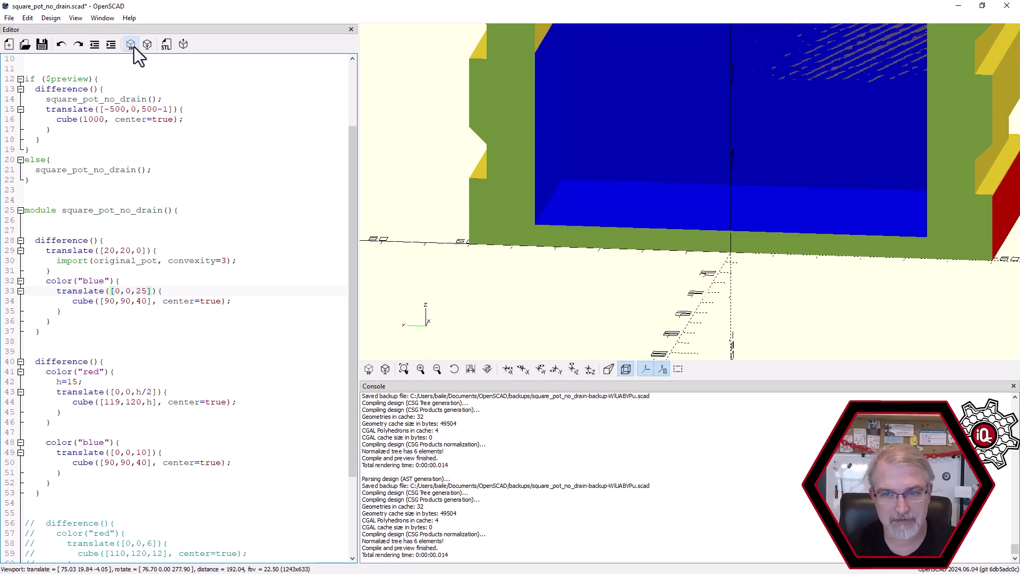
{"action": "left_click_drag", "start_coordinate": [727, 249], "coordinate": [715, 259]}
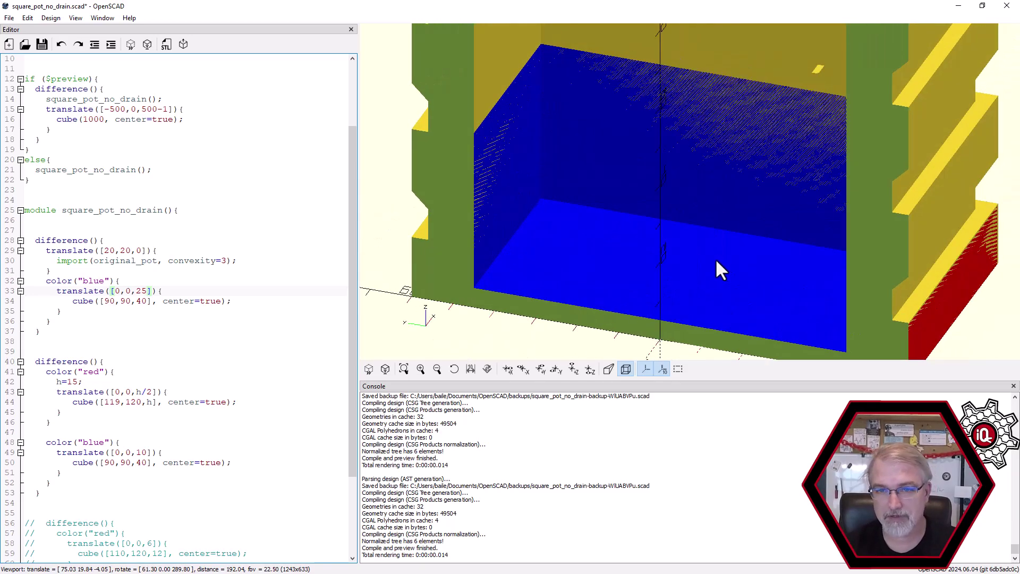
Attempt an STL export, dismiss the outdated-render warning, and render the full pot model
{"action": "left_click", "coordinate": [165, 46]}
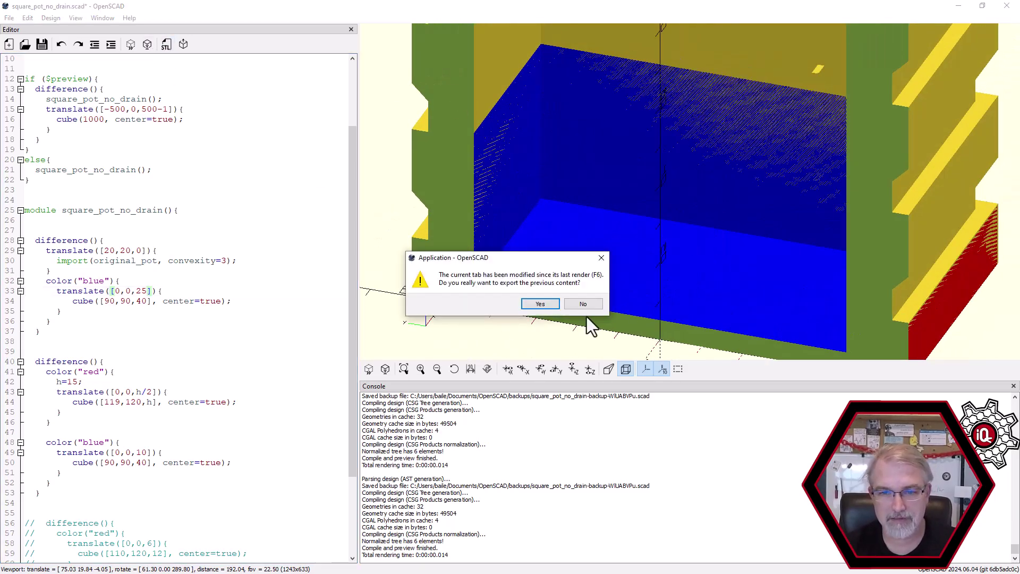
{"action": "left_click", "coordinate": [584, 304]}
{"action": "left_click", "coordinate": [147, 45]}
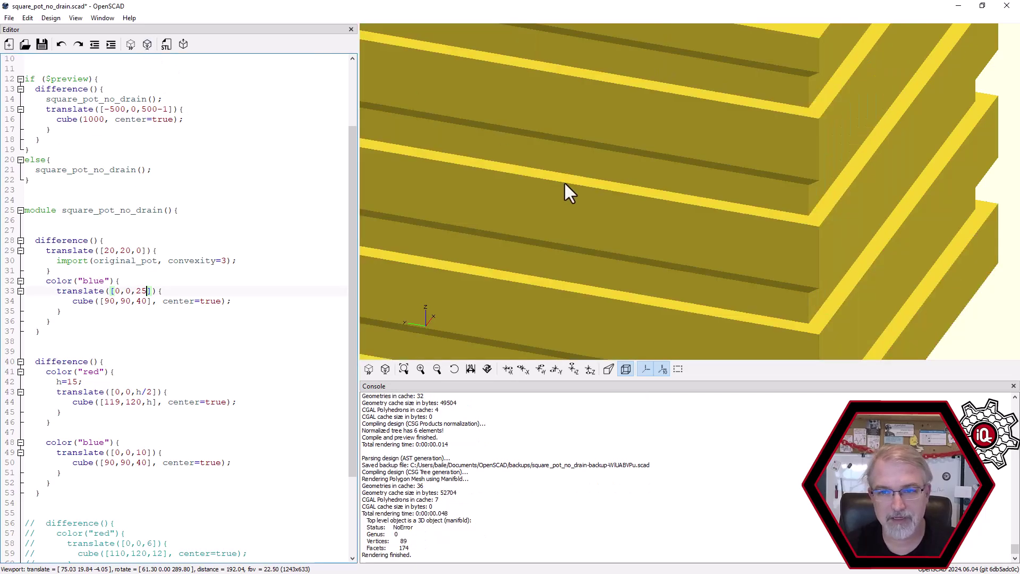
{"action": "left_click_drag", "start_coordinate": [565, 185], "coordinate": [550, 202]}
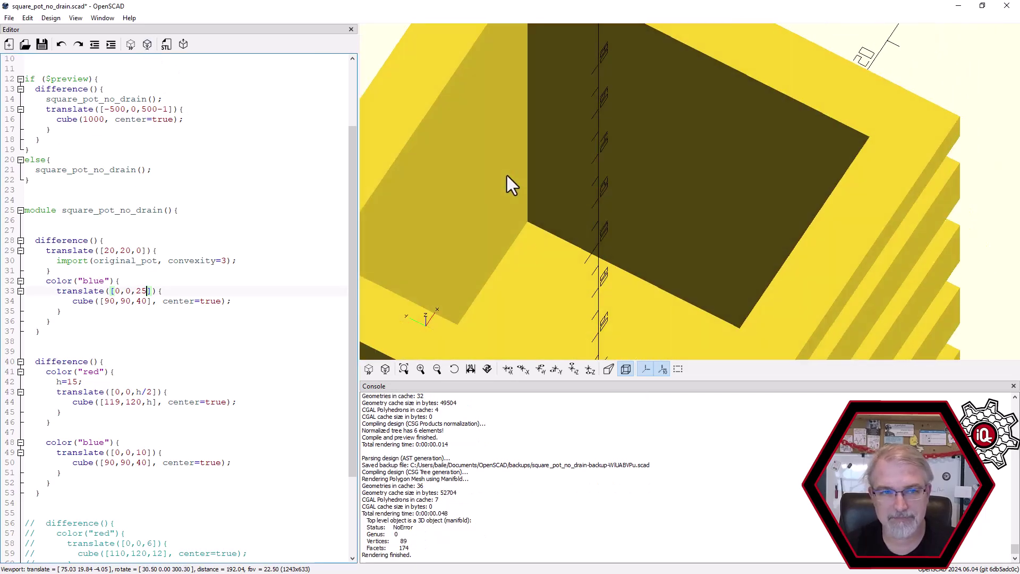
{"action": "left_click_drag", "start_coordinate": [501, 168], "coordinate": [503, 160]}
Refresh the preview and zoom out to show the blue cube filling the pot's interior
{"action": "left_click", "coordinate": [132, 47]}
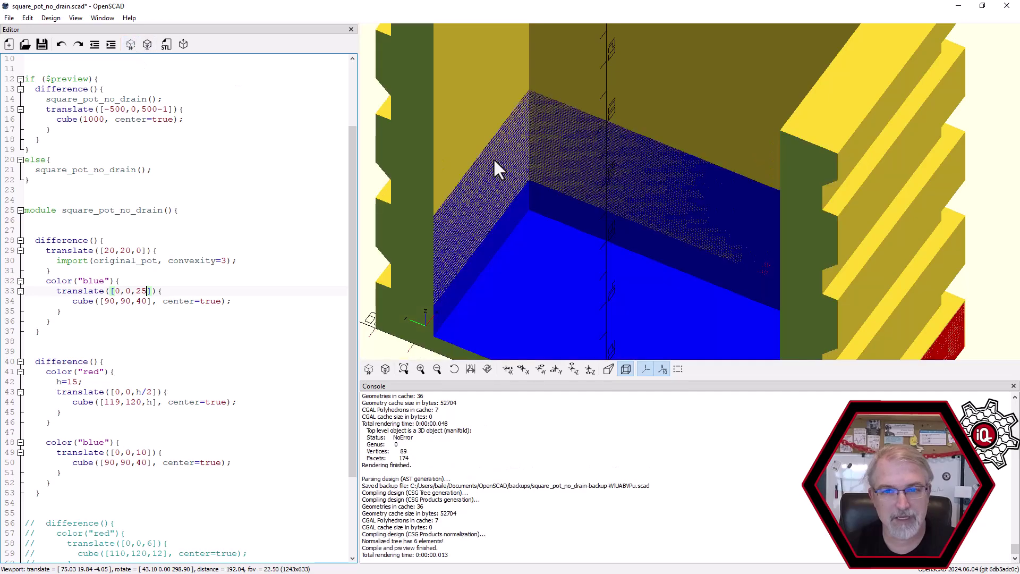
{"action": "scroll", "coordinate": [586, 186], "scroll_direction": "down", "scroll_amount": 3}
{"action": "mouse_move", "coordinate": [583, 183]}
{"action": "left_mouse_down"}
{"action": "mouse_move", "coordinate": [588, 170]}
{"action": "mouse_move", "coordinate": [584, 186]}
{"action": "left_mouse_up"}
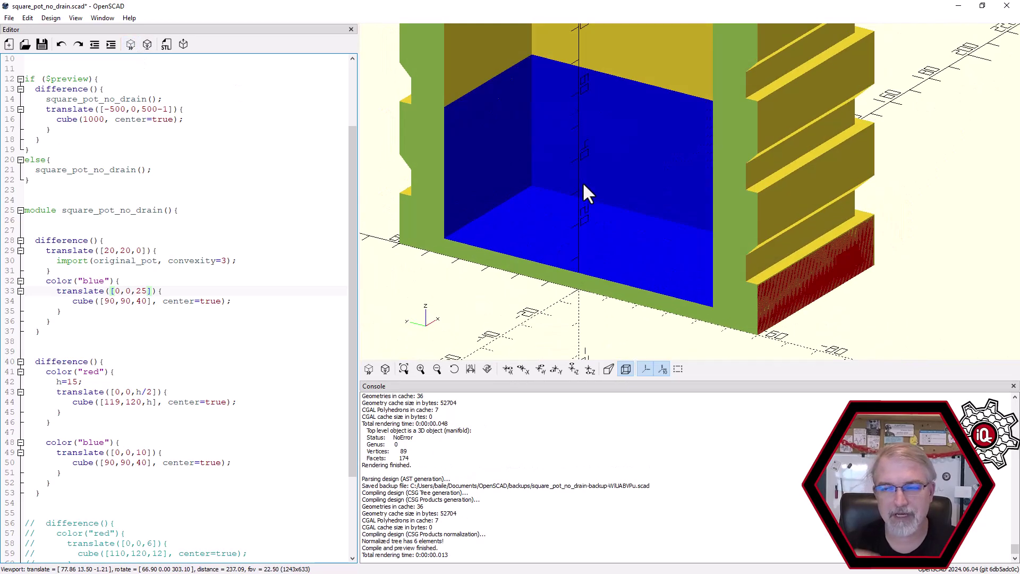
Add blank lines after the difference opening and below the pot import block
{"action": "left_click", "coordinate": [208, 342]}
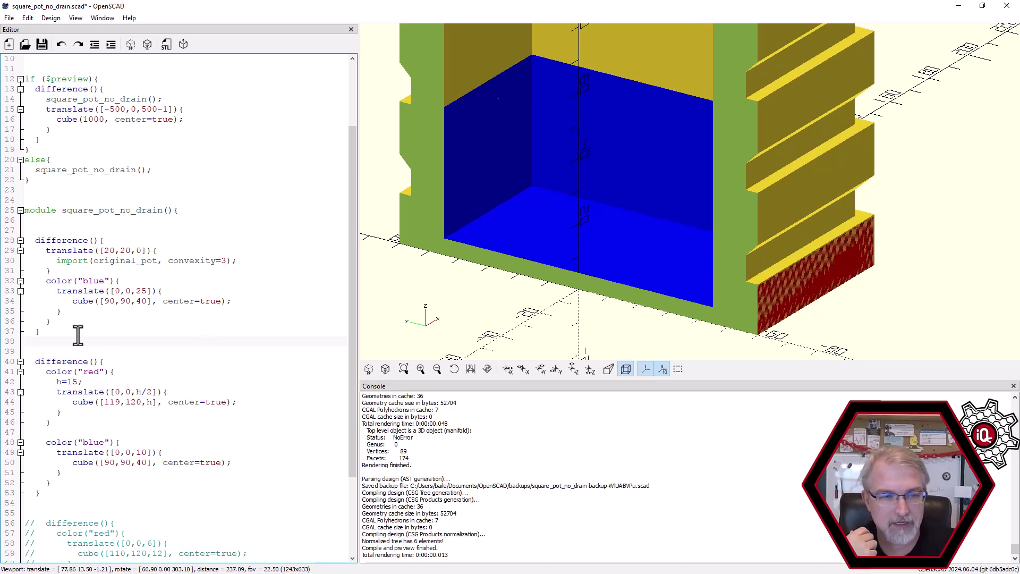
{"action": "left_click_drag", "start_coordinate": [61, 320], "coordinate": [36, 280]}
{"action": "left_click_drag", "start_coordinate": [83, 472], "coordinate": [55, 441]}
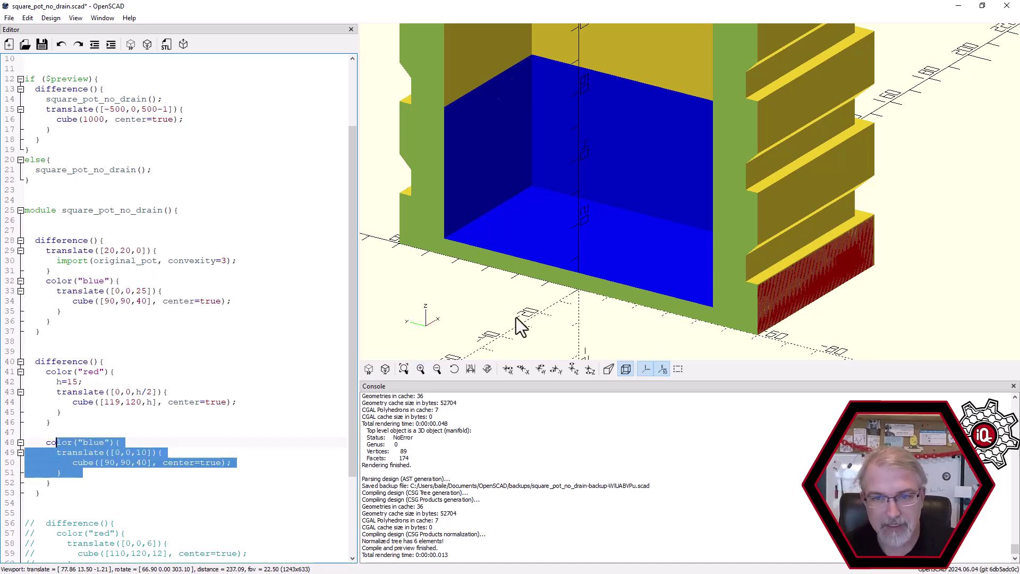
{"action": "left_click_drag", "start_coordinate": [516, 314], "coordinate": [527, 299]}
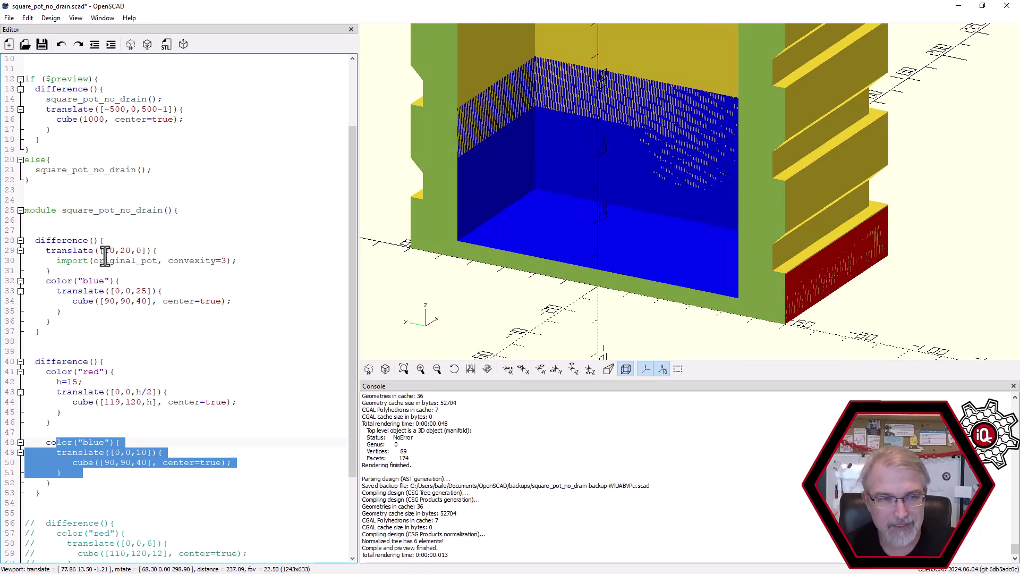
{"action": "left_click", "coordinate": [111, 240]}
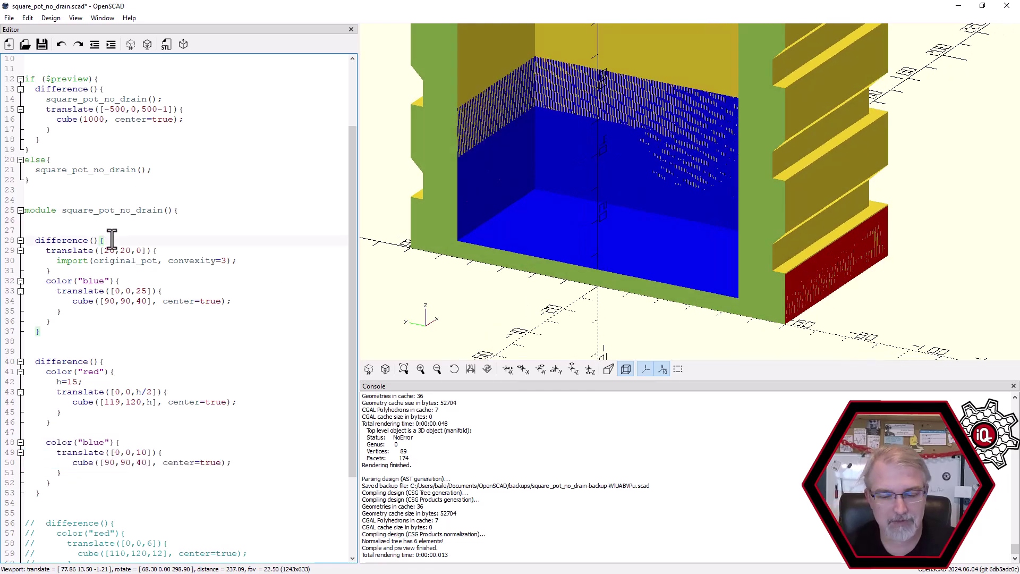
{"action": "key", "text": "Return"}
{"action": "left_click", "coordinate": [57, 280]}
{"action": "key", "text": "Return"}
{"action": "key", "text": "Return"}
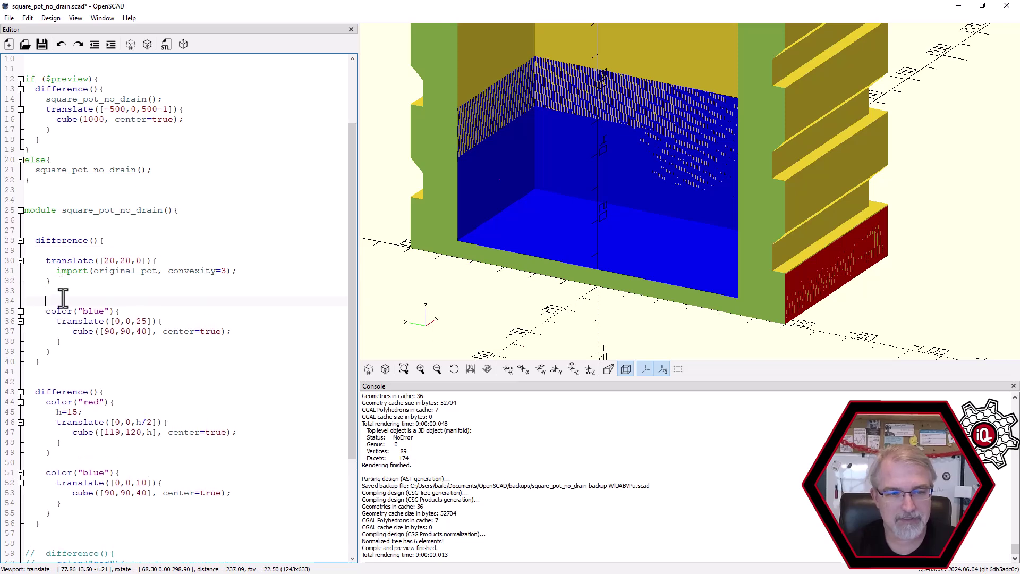
{"action": "left_click_drag", "start_coordinate": [57, 311], "coordinate": [84, 360]}
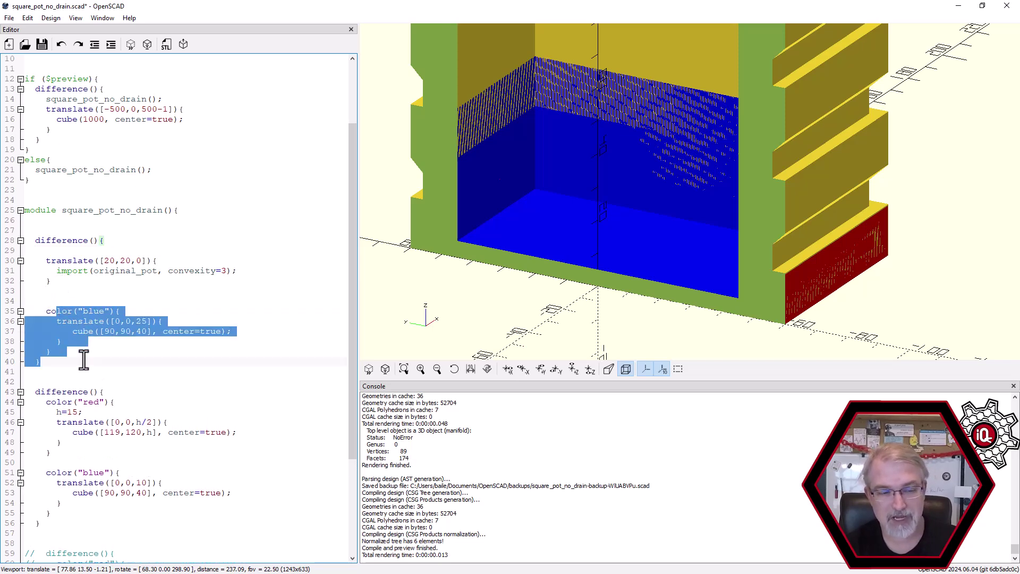
Wrap the translated pot import in union(){ } and indent it inside
{"action": "left_click", "coordinate": [70, 248]}
{"action": "key", "text": "Return"}
{"action": "type", "text": "union(){"}
{"action": "key", "text": "Down"}
{"action": "key", "text": "Down"}
{"action": "key", "text": "Down"}
{"action": "key", "text": "Return"}
{"action": "key", "text": "Return"}
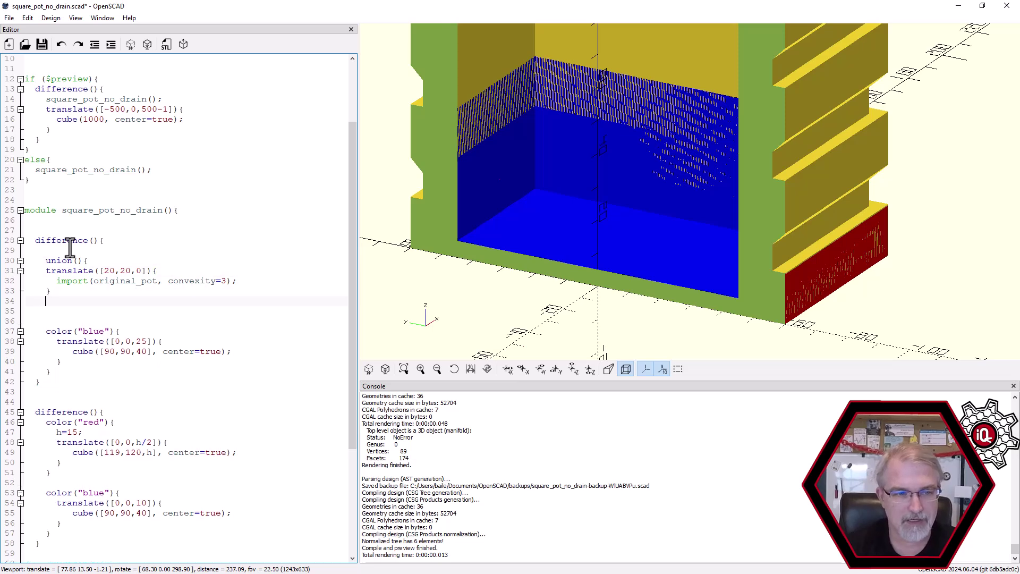
{"action": "type", "text": "}"}
{"action": "key", "text": "Up"}
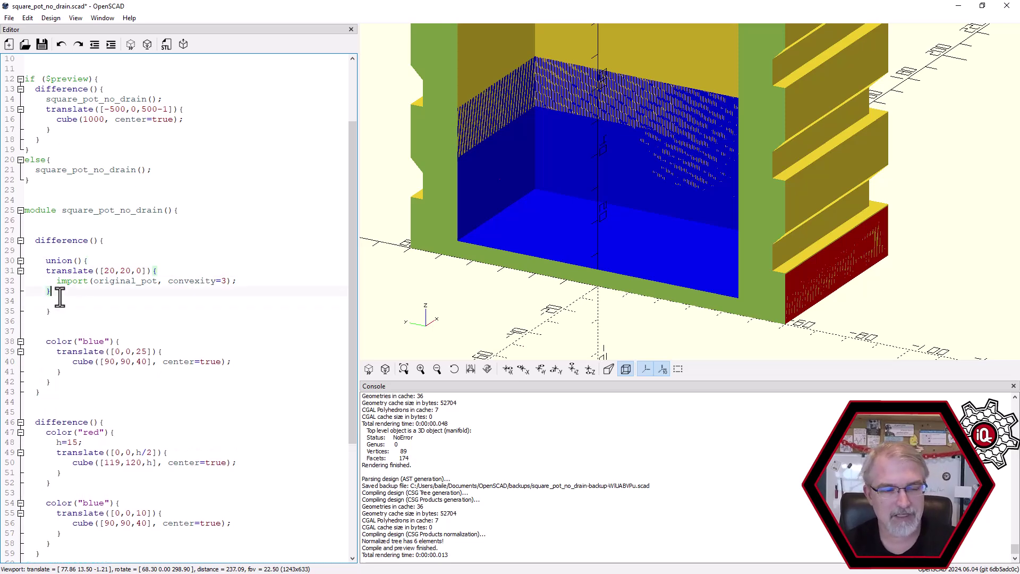
{"action": "left_click_drag", "start_coordinate": [62, 288], "coordinate": [61, 276]}
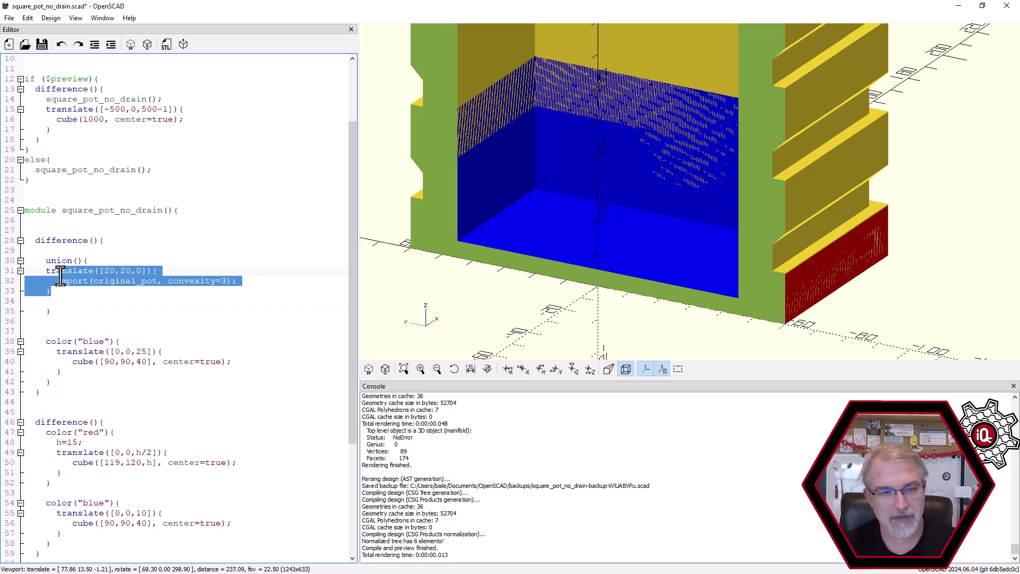
{"action": "key", "text": "Tab"}
Copy the red h=15 cube([119,120,h]) filler block into the union and indent it
{"action": "left_click", "coordinate": [62, 300]}
{"action": "key", "text": "Return"}
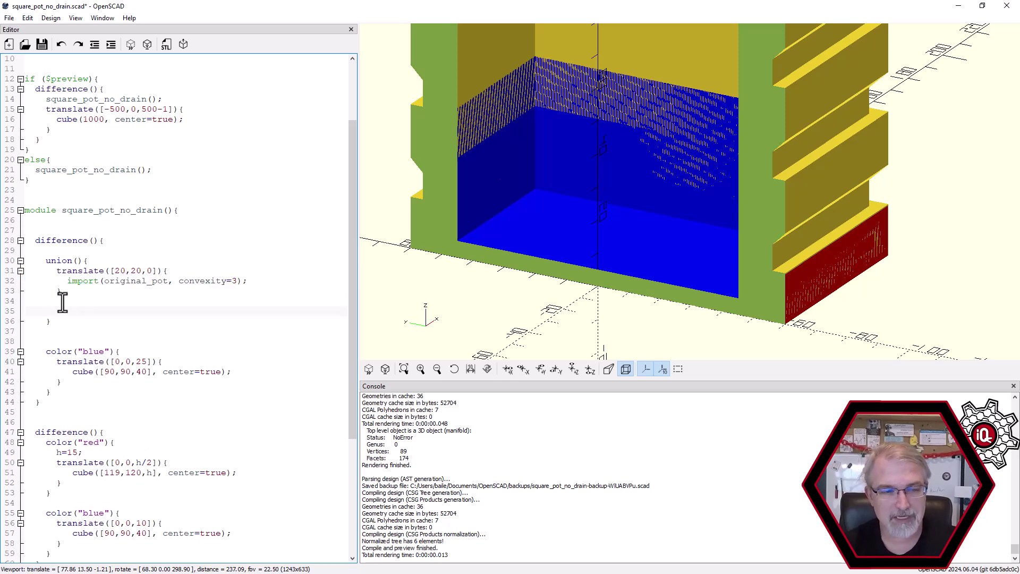
{"action": "scroll", "coordinate": [62, 300], "scroll_direction": "down", "scroll_amount": 1}
{"action": "left_click_drag", "start_coordinate": [64, 462], "coordinate": [14, 413]}
{"action": "key", "text": "ctrl+c"}
{"action": "key", "text": "Up"}
{"action": "key", "text": "Up"}
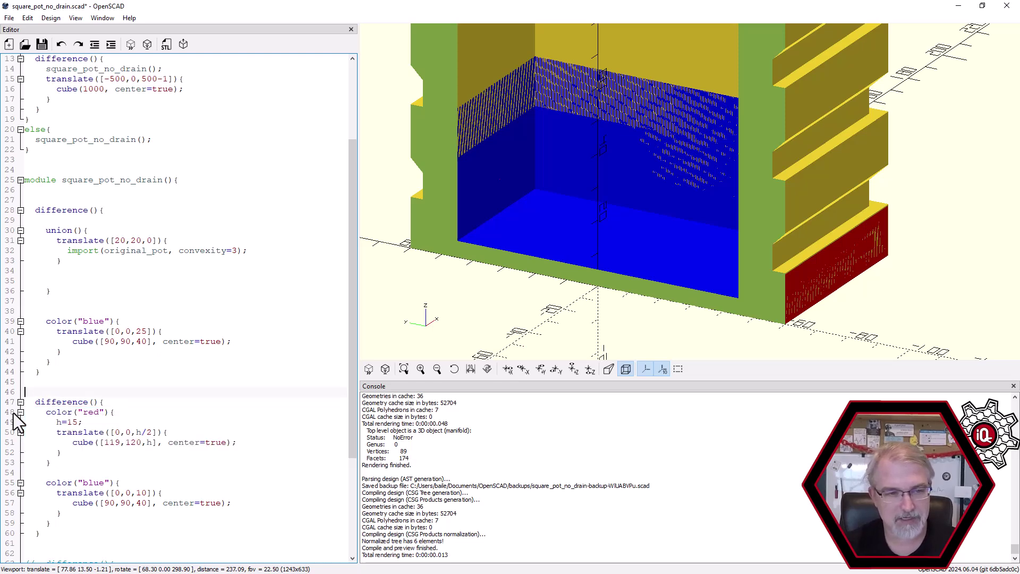
{"action": "key", "text": "Up"}
{"action": "key", "text": "ctrl+v"}
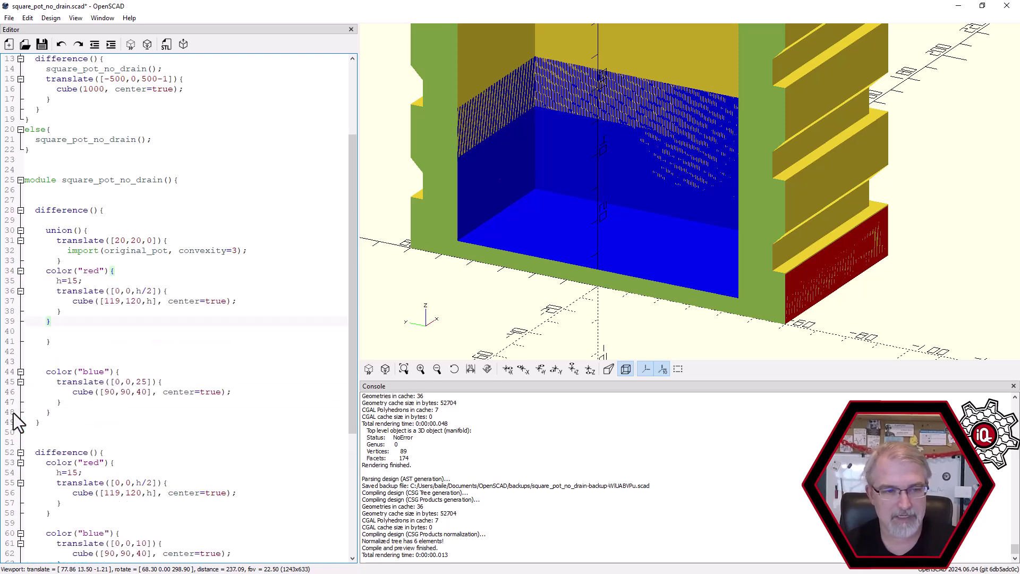
{"action": "left_click_drag", "start_coordinate": [54, 324], "coordinate": [53, 270]}
{"action": "key", "text": "Tab"}
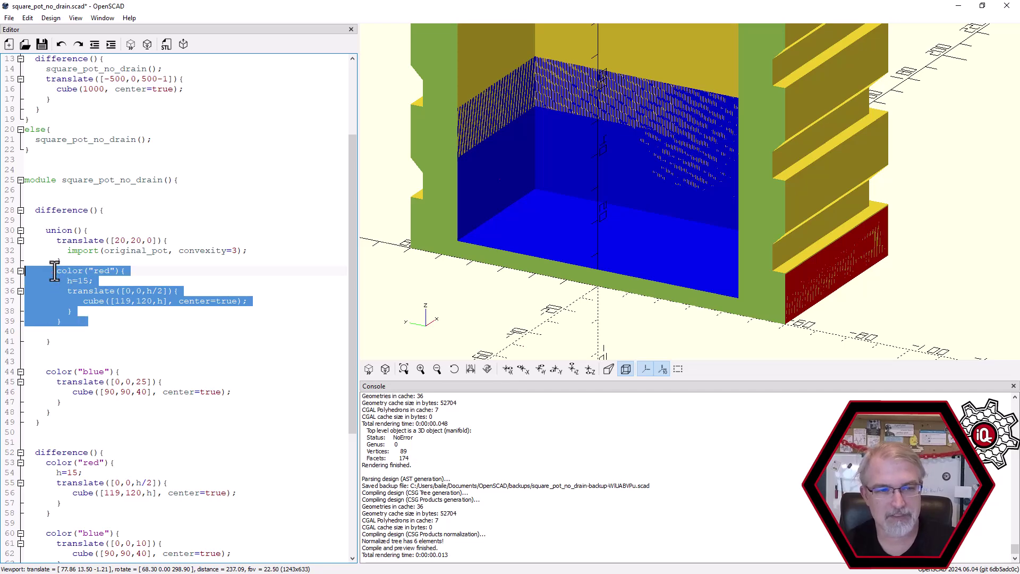
{"action": "left_click", "coordinate": [36, 330]}
{"action": "key", "text": "BackSpace"}
Comment out the old standalone red-and-blue difference block with Ctrl+D and preview
{"action": "scroll", "coordinate": [53, 404], "scroll_direction": "down", "scroll_amount": 2}
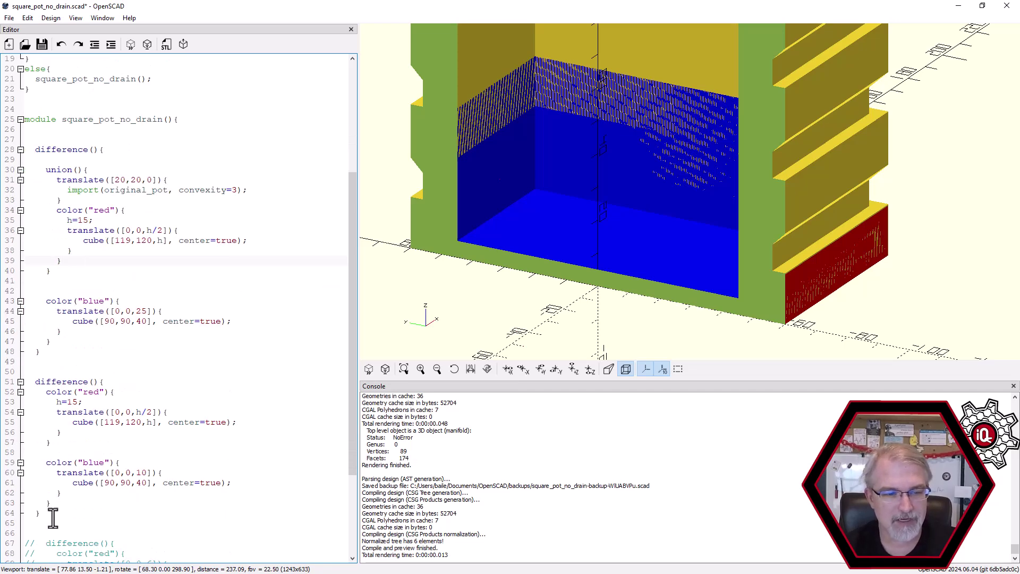
{"action": "left_click_drag", "start_coordinate": [50, 514], "coordinate": [31, 383]}
{"action": "key", "text": "ctrl+d"}
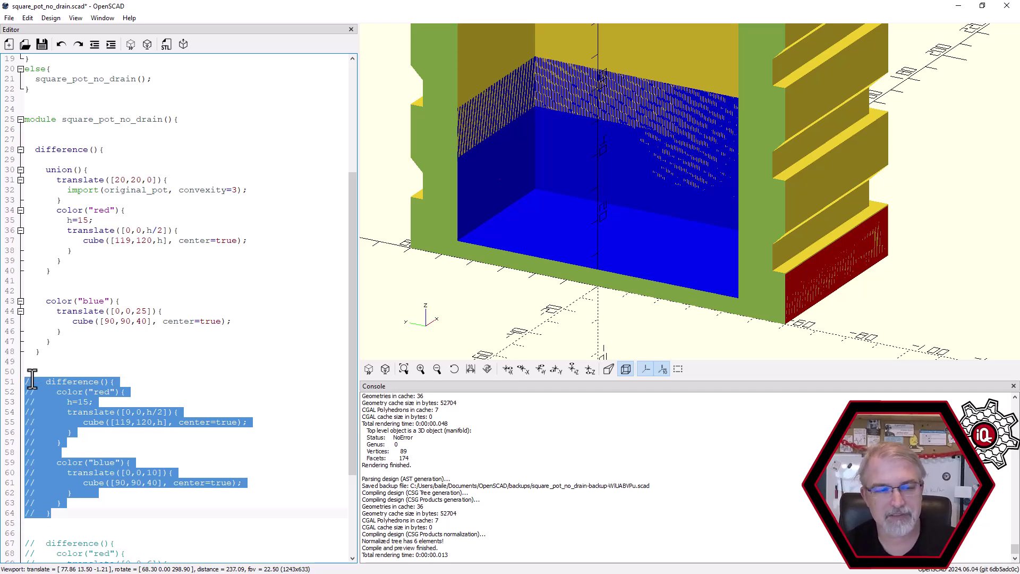
{"action": "left_click", "coordinate": [130, 45]}
{"action": "left_click_drag", "start_coordinate": [587, 154], "coordinate": [599, 154]}
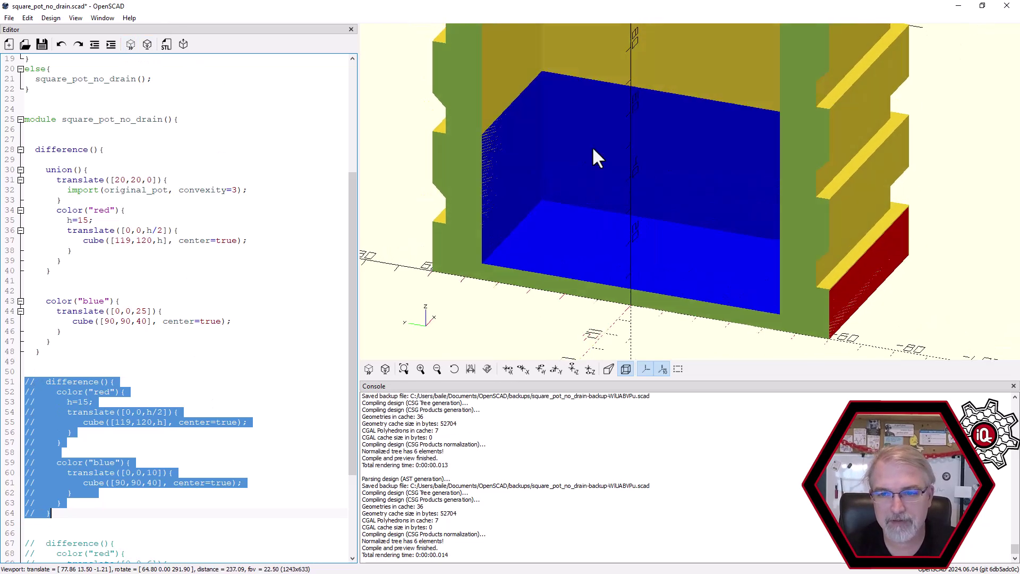
{"action": "left_click_drag", "start_coordinate": [595, 158], "coordinate": [612, 155]}
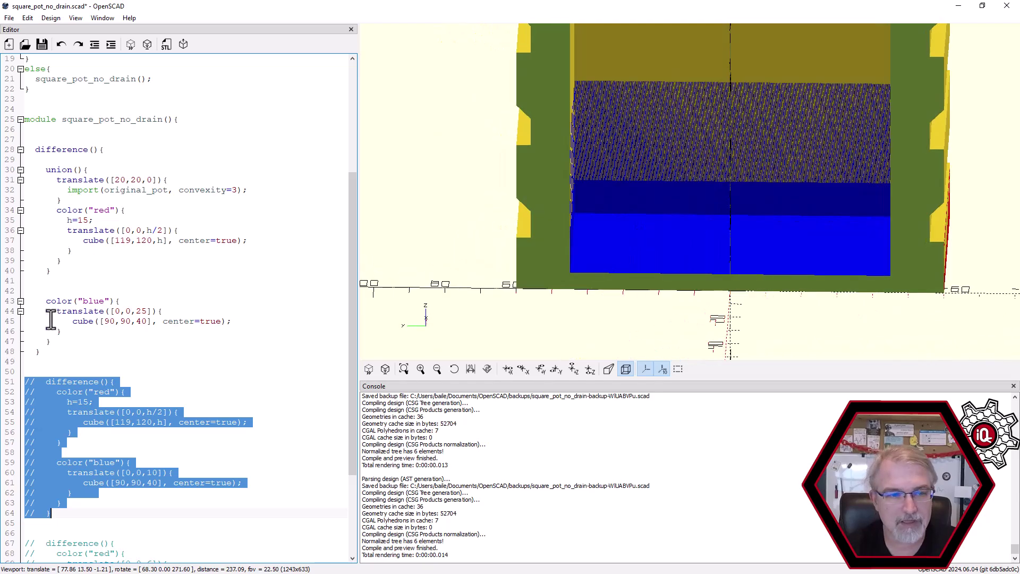
{"action": "left_click_drag", "start_coordinate": [51, 342], "coordinate": [50, 301]}
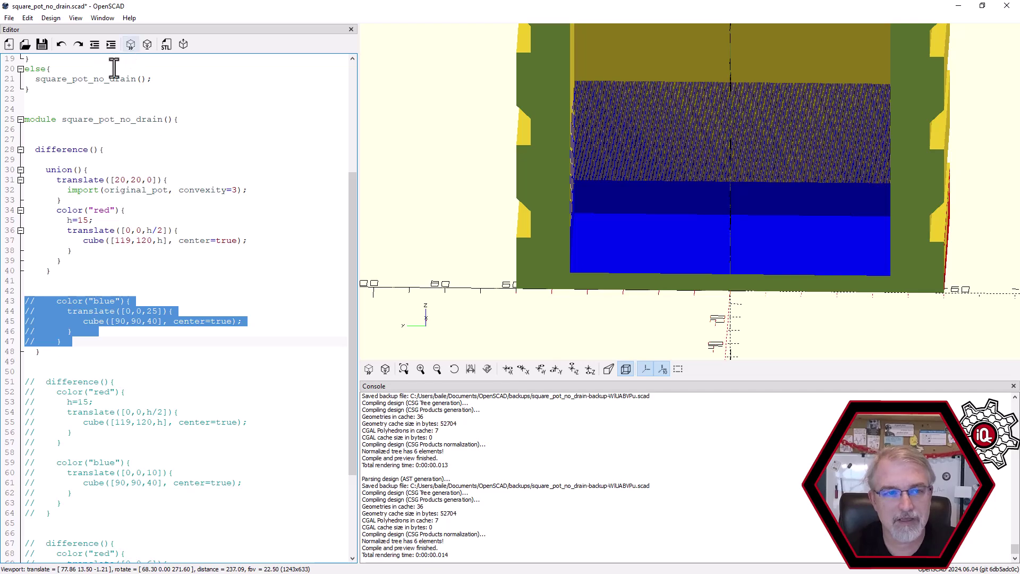
{"action": "left_click", "coordinate": [132, 45]}
{"action": "left_click_drag", "start_coordinate": [494, 152], "coordinate": [753, 203]}
{"action": "left_click_drag", "start_coordinate": [65, 342], "coordinate": [31, 314]}
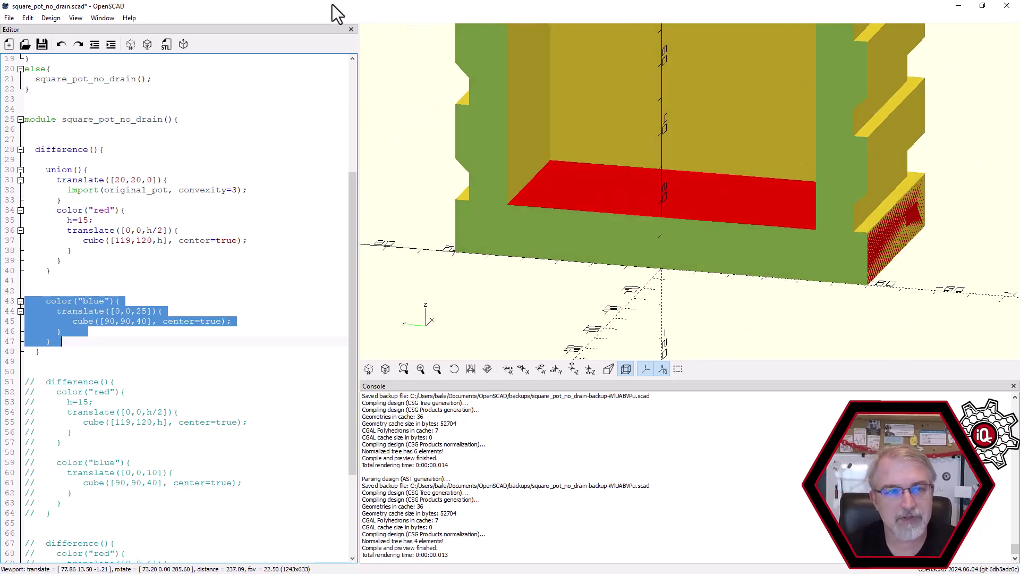
{"action": "left_click", "coordinate": [130, 45]}
{"action": "left_click_drag", "start_coordinate": [464, 104], "coordinate": [591, 127]}
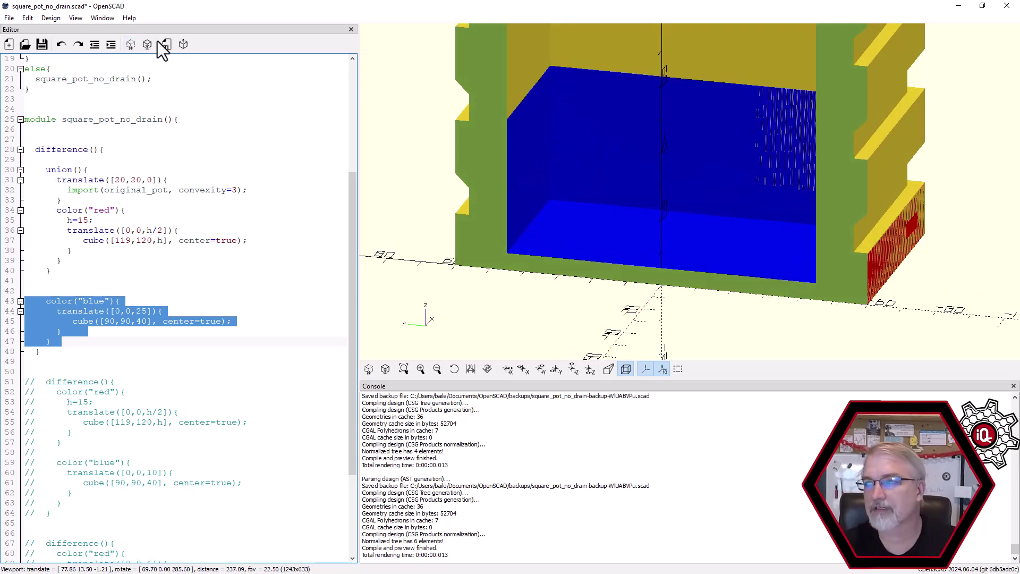
{"action": "scroll", "coordinate": [50, 133], "scroll_direction": "up", "scroll_amount": 5}
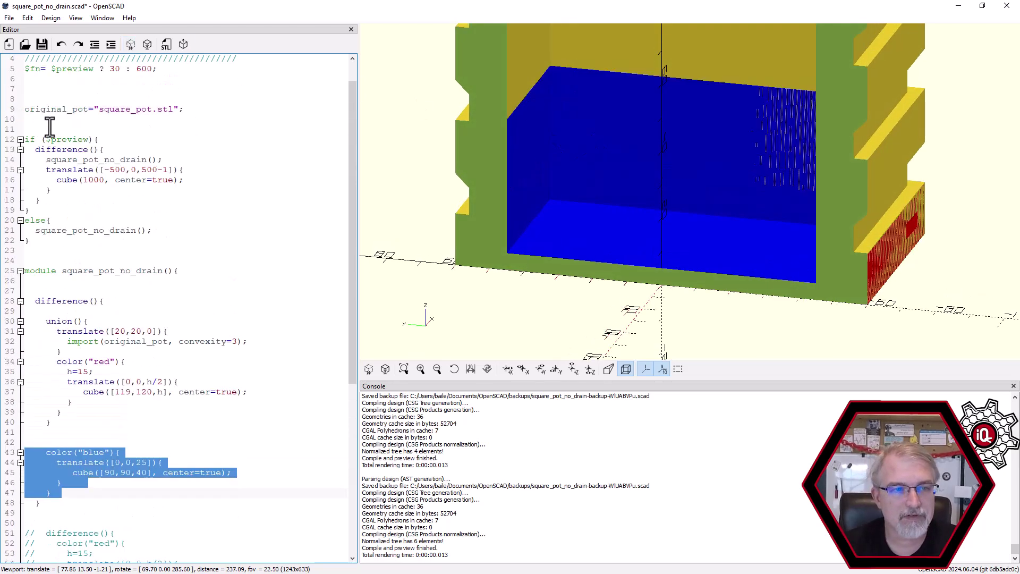
{"action": "left_click", "coordinate": [47, 142]}
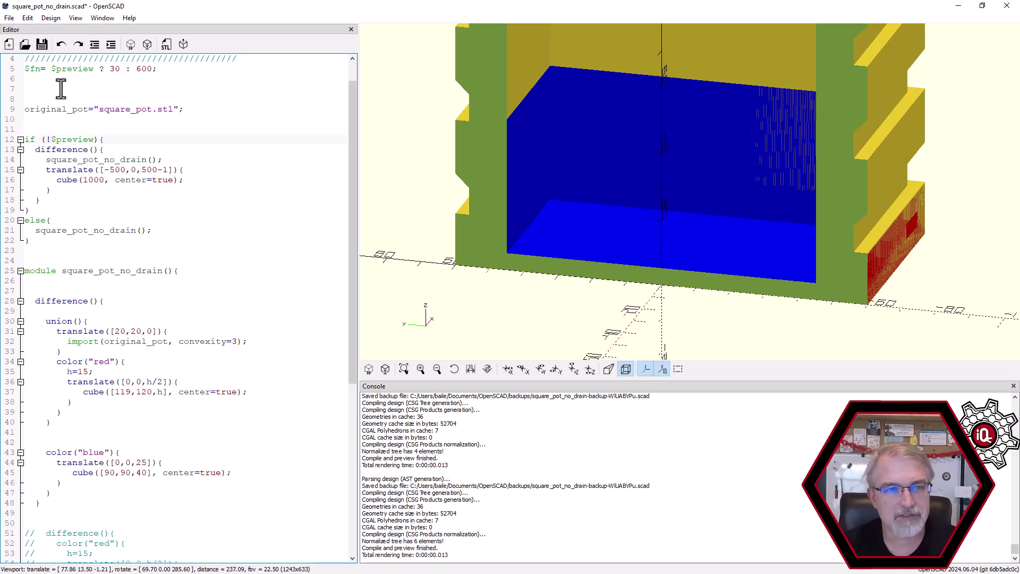
{"action": "left_click", "coordinate": [147, 44]}
{"action": "left_click_drag", "start_coordinate": [731, 186], "coordinate": [757, 199]}
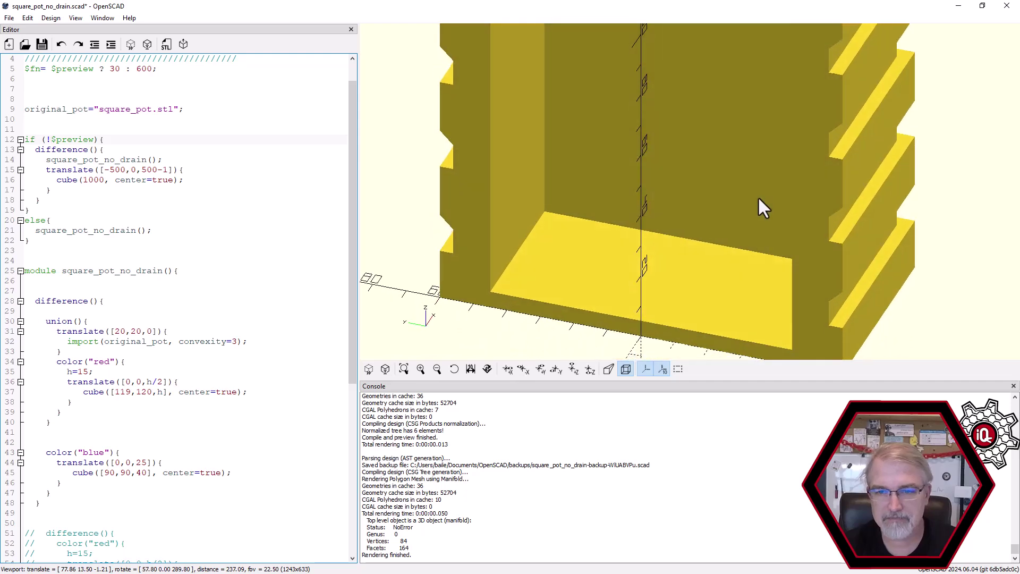
{"action": "left_click", "coordinate": [131, 46]}
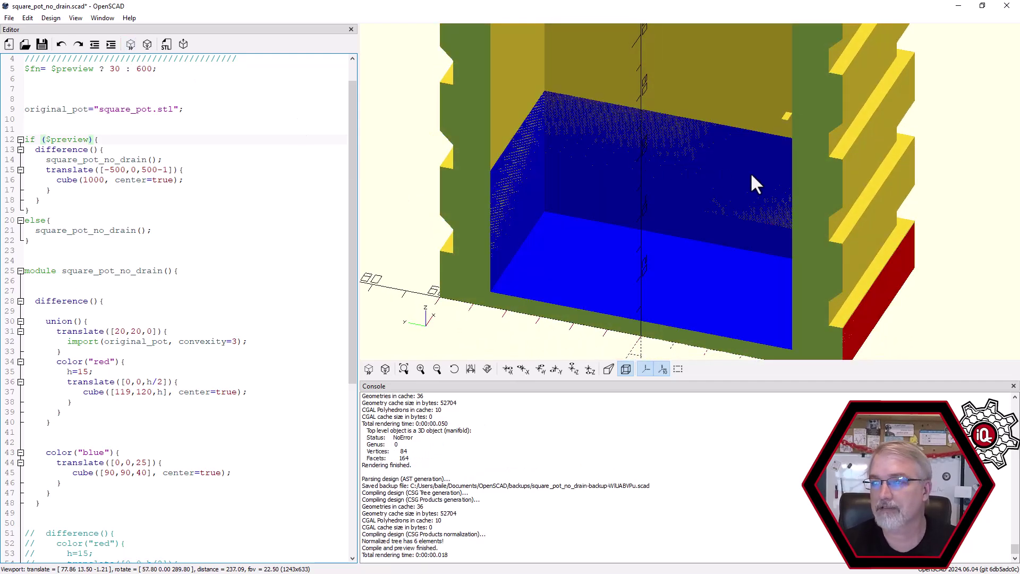